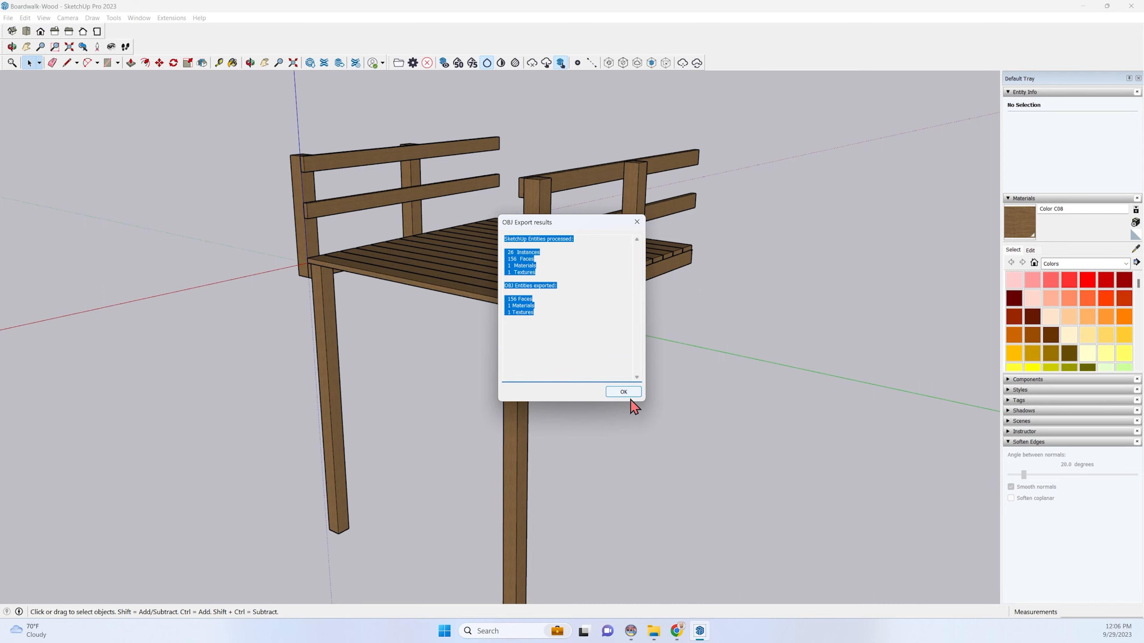
Dismiss the export results and examine the exported Boardwalk-Wood files in the 3D Assets folder, including the texture subfolder.
click(623, 391)
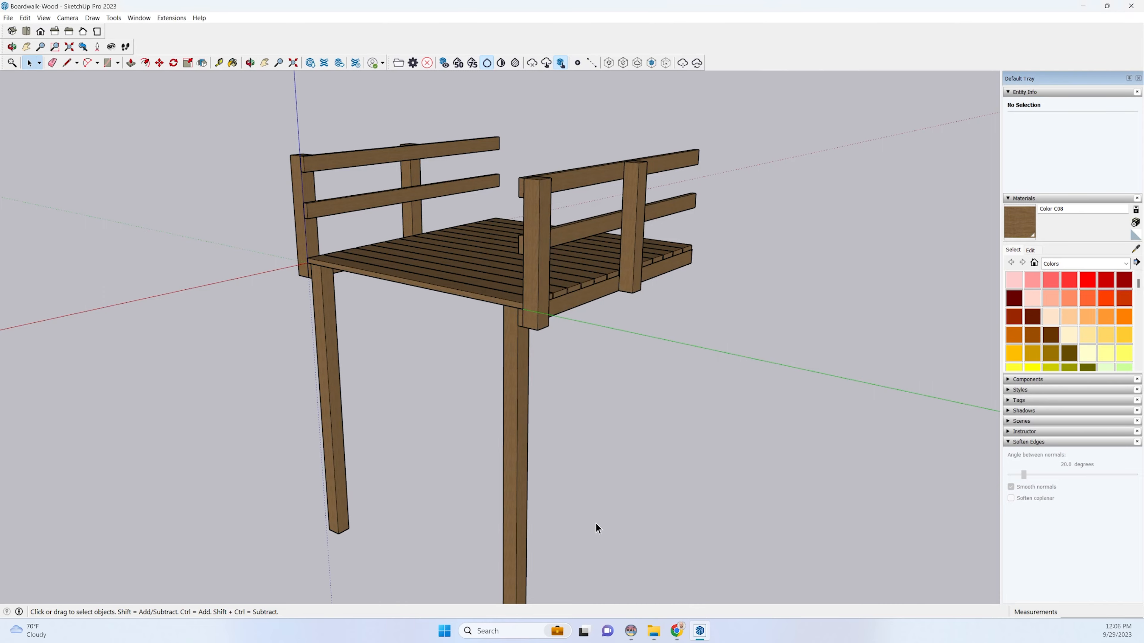
click(631, 631)
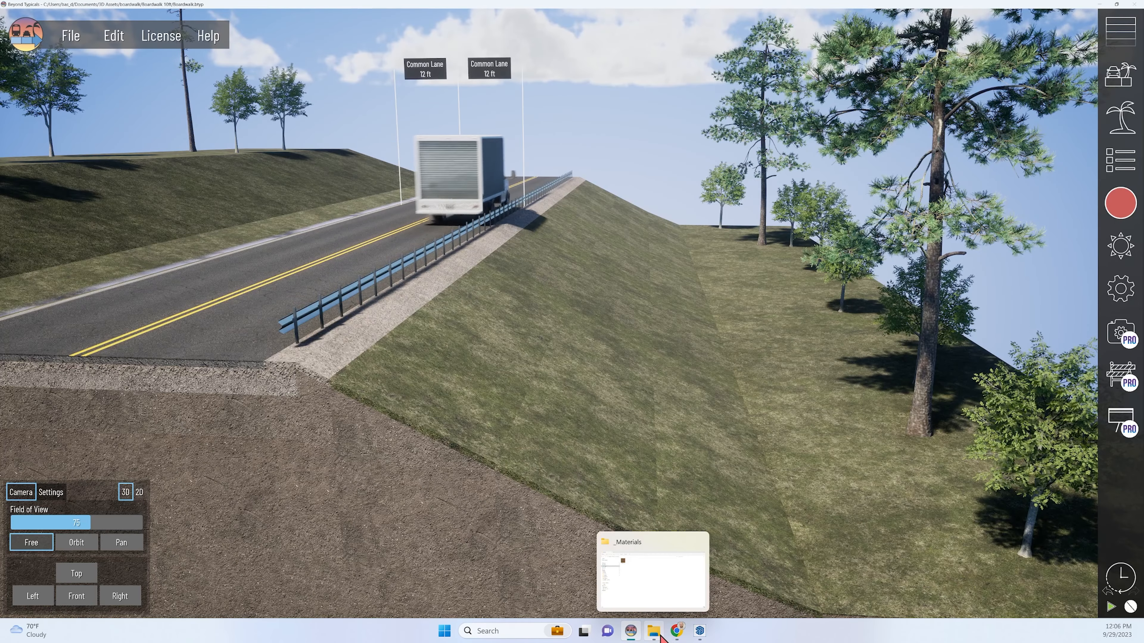
click(653, 632)
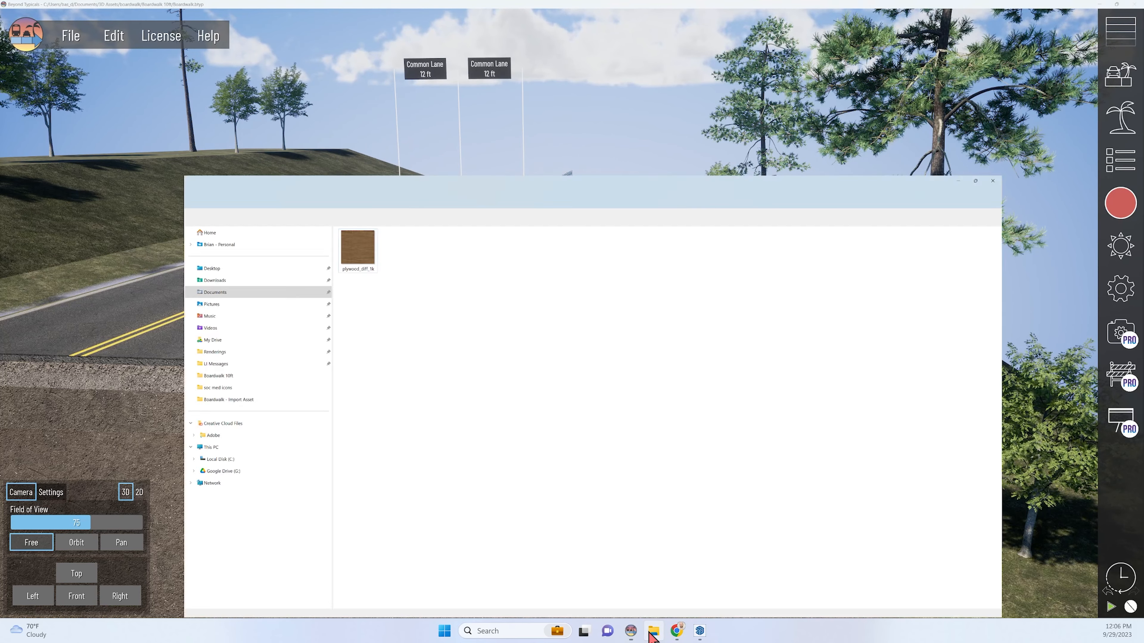
click(145, 59)
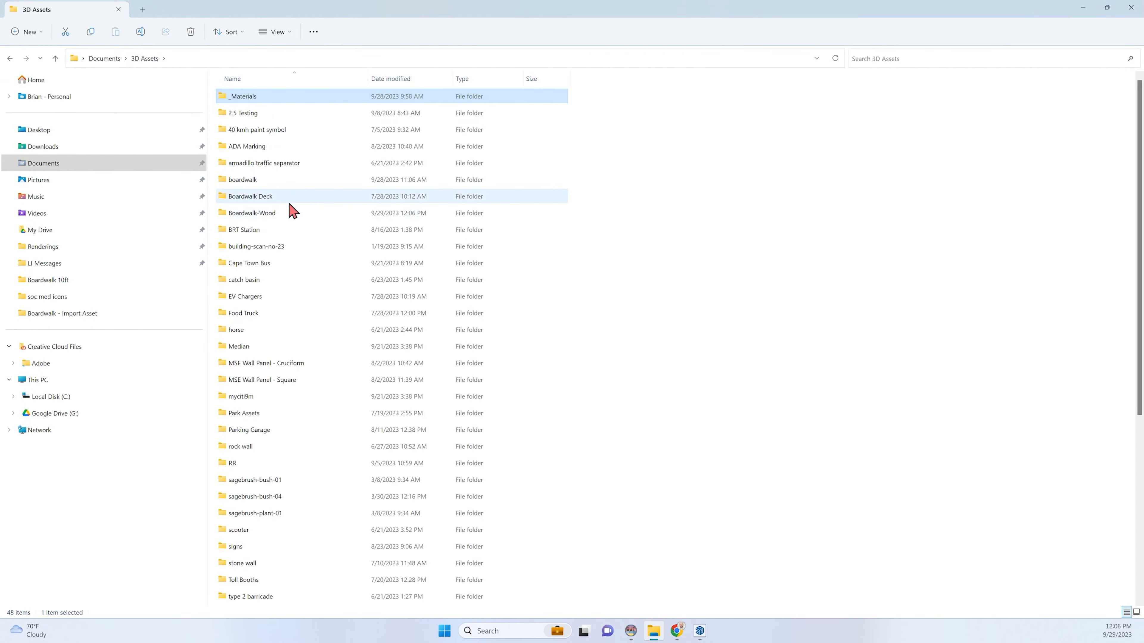
double_click(280, 212)
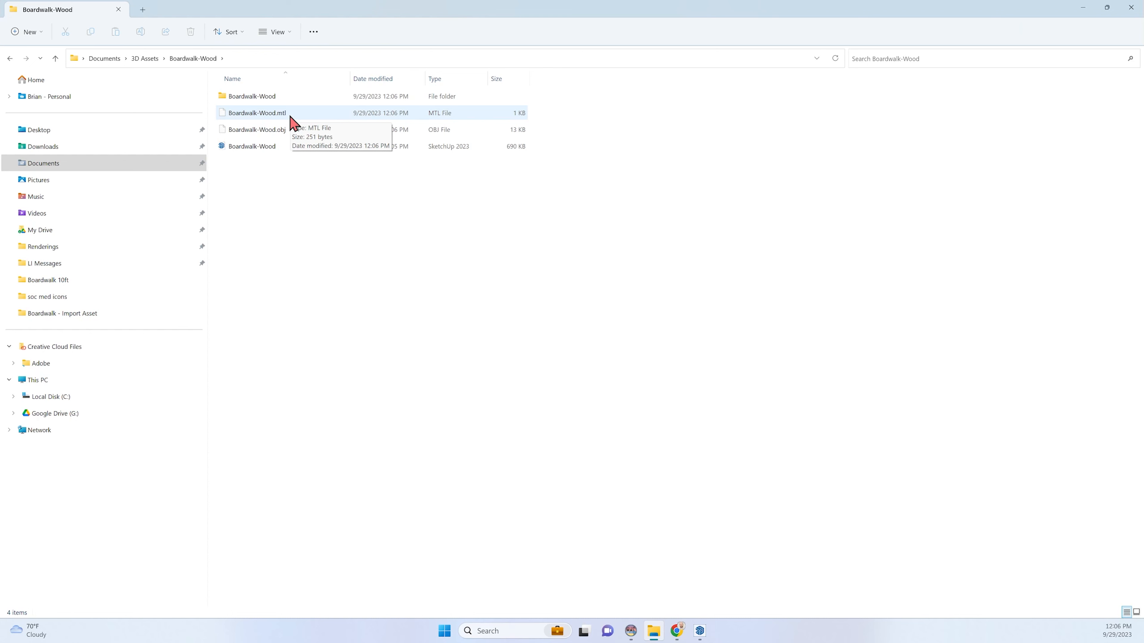
double_click(286, 99)
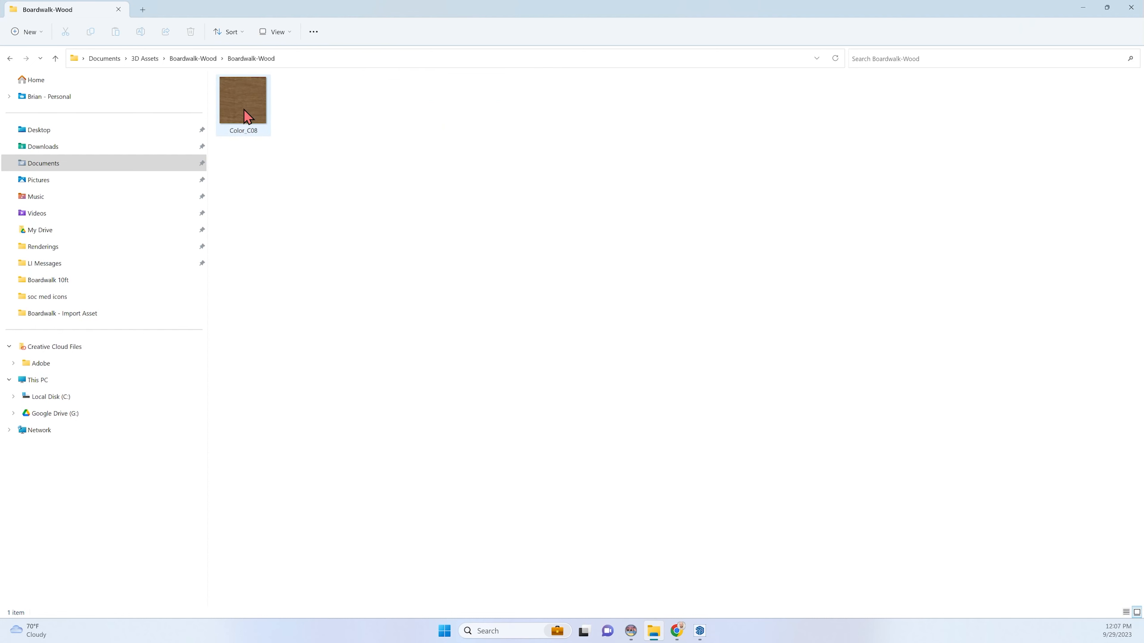
click(199, 64)
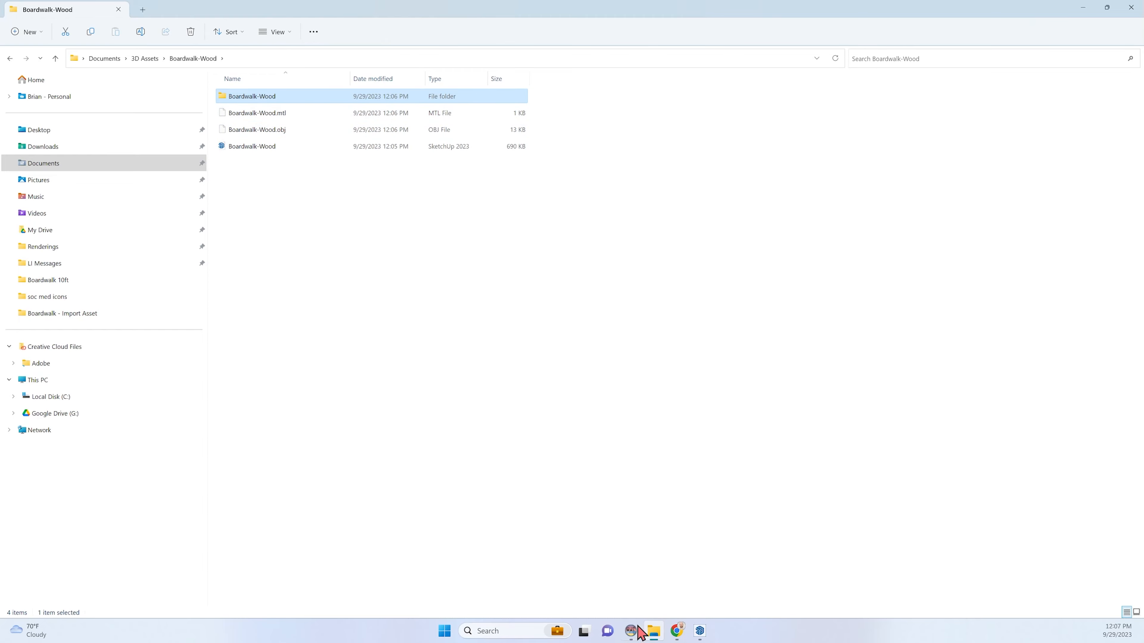
Switch to Beyond Typicals with the boardwalk road scene open.
click(630, 631)
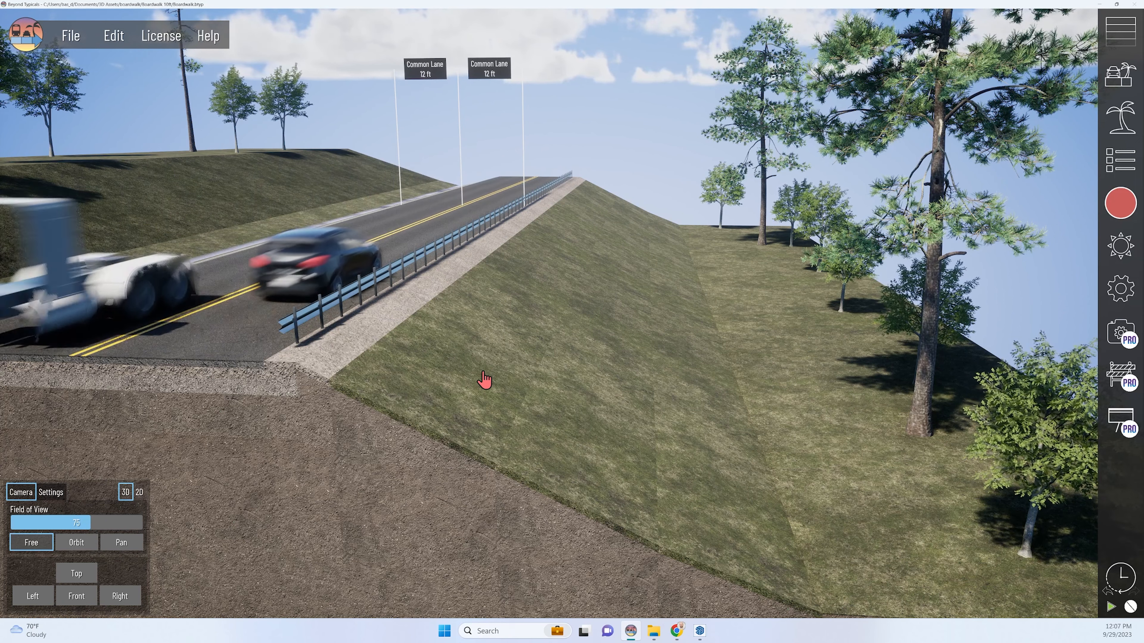
click(656, 622)
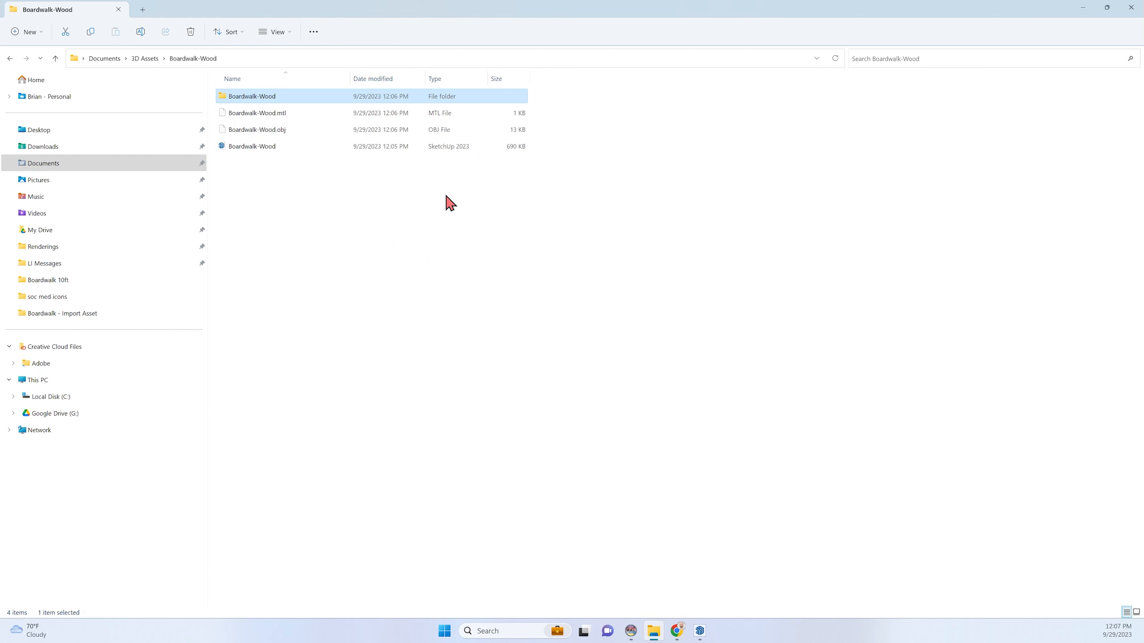
click(700, 631)
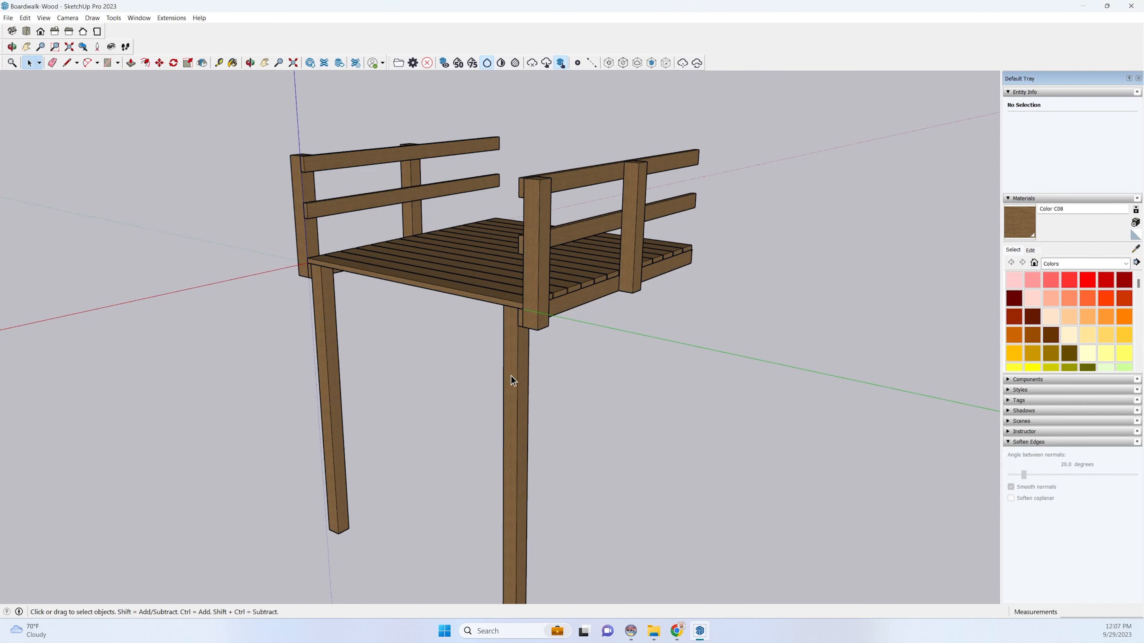
click(630, 637)
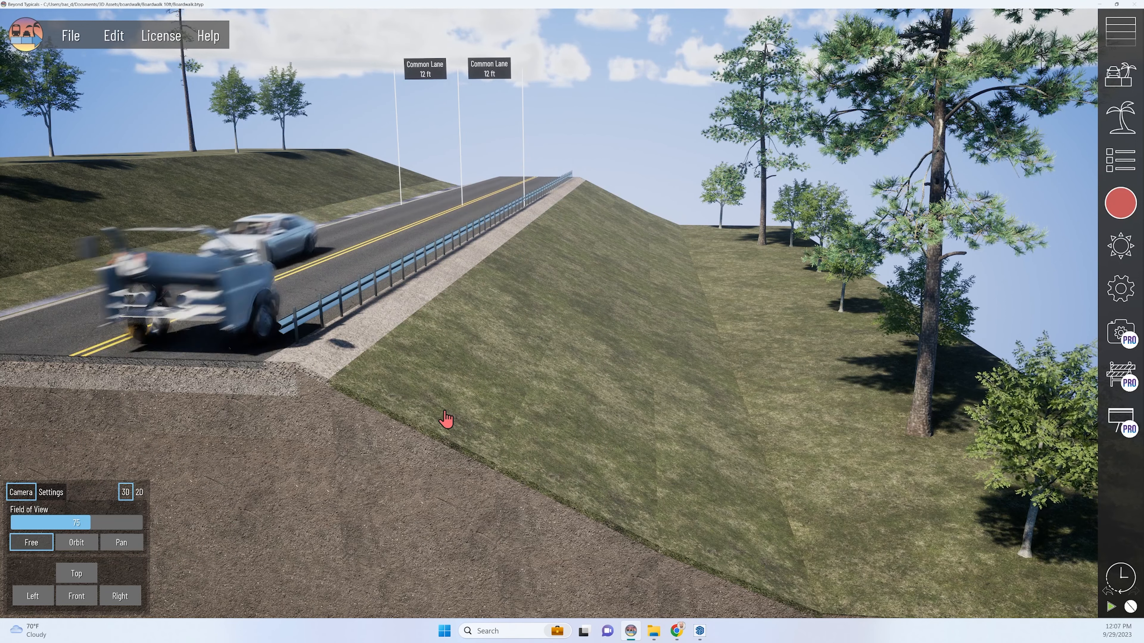
Select the fill slope section directly beside the gravel guardrail shoulder and look at its properties.
click(655, 630)
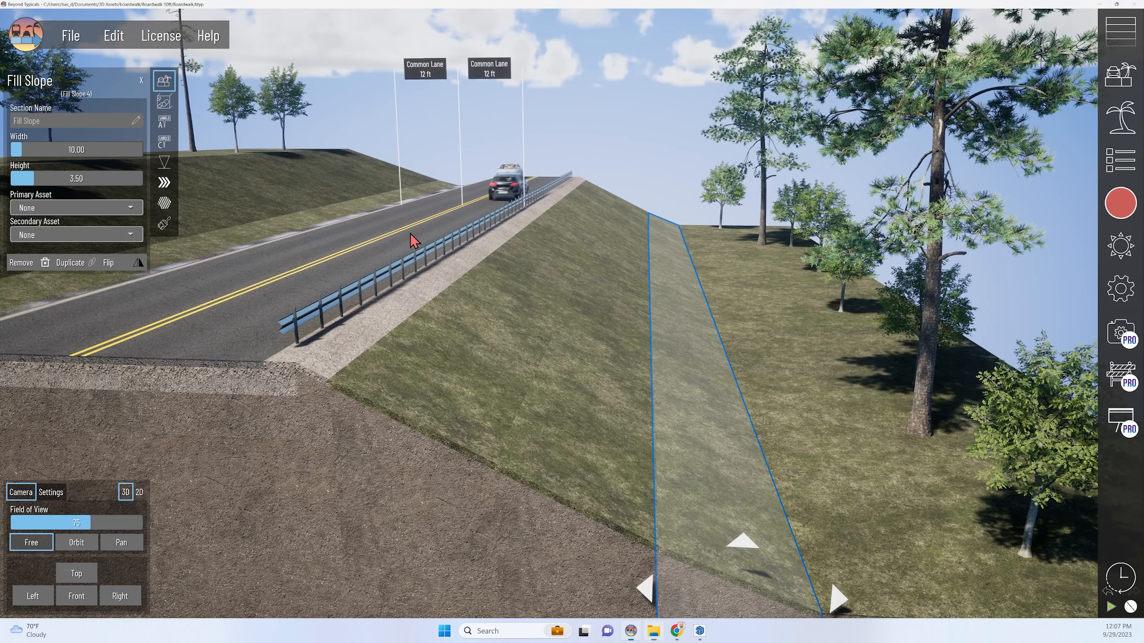
click(612, 107)
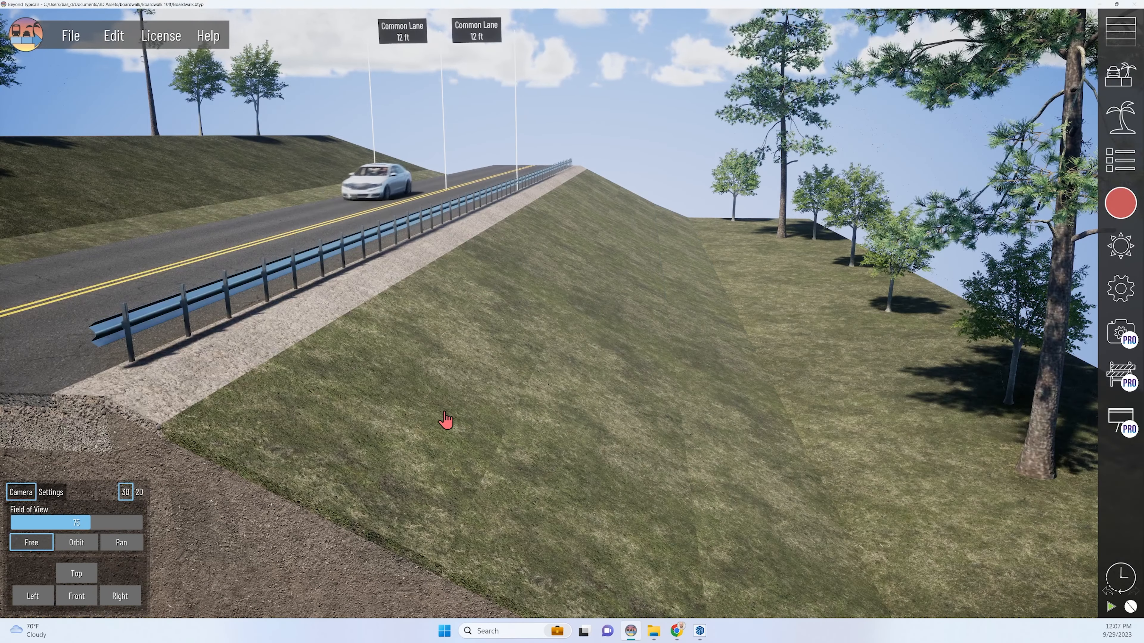
middle_drag(446, 413, 477, 406)
scroll(572, 378, down, 2)
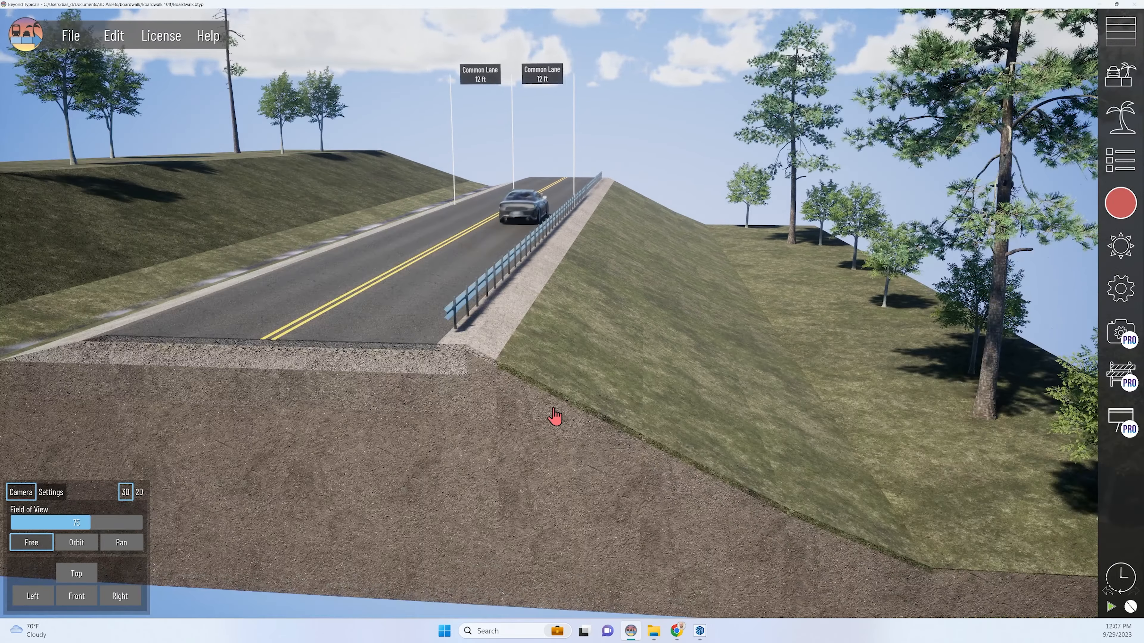
click(554, 416)
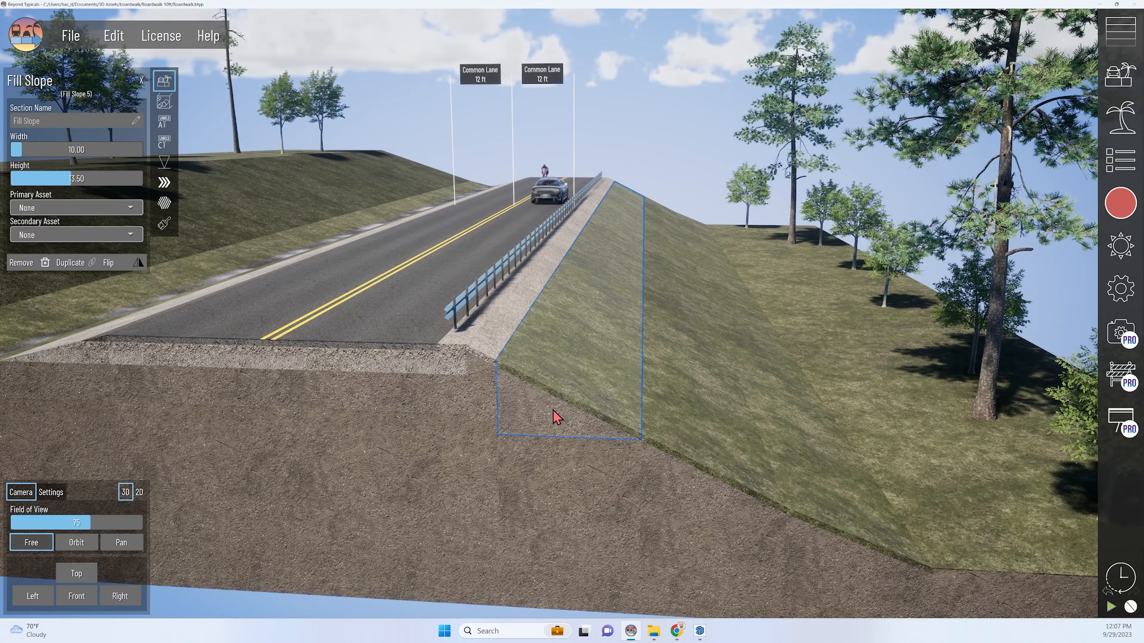
scroll(621, 293, up, 3)
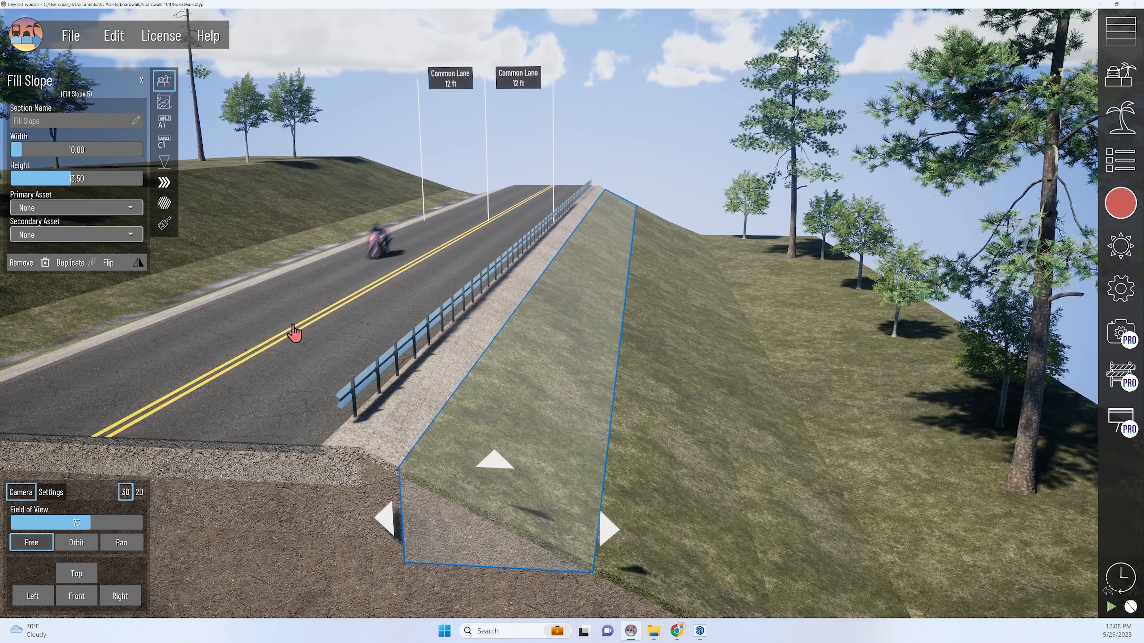
middle_drag(539, 457, 635, 410)
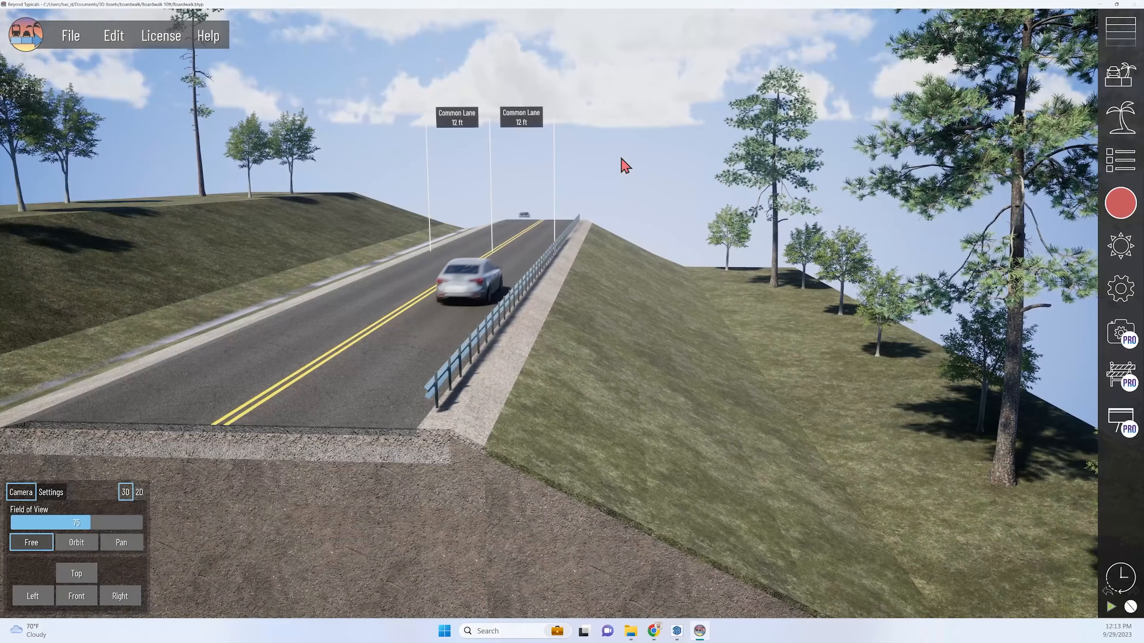
Import the Wavefront file Boardwalk-Wood.obj as a new imported asset with the default import options.
click(1120, 117)
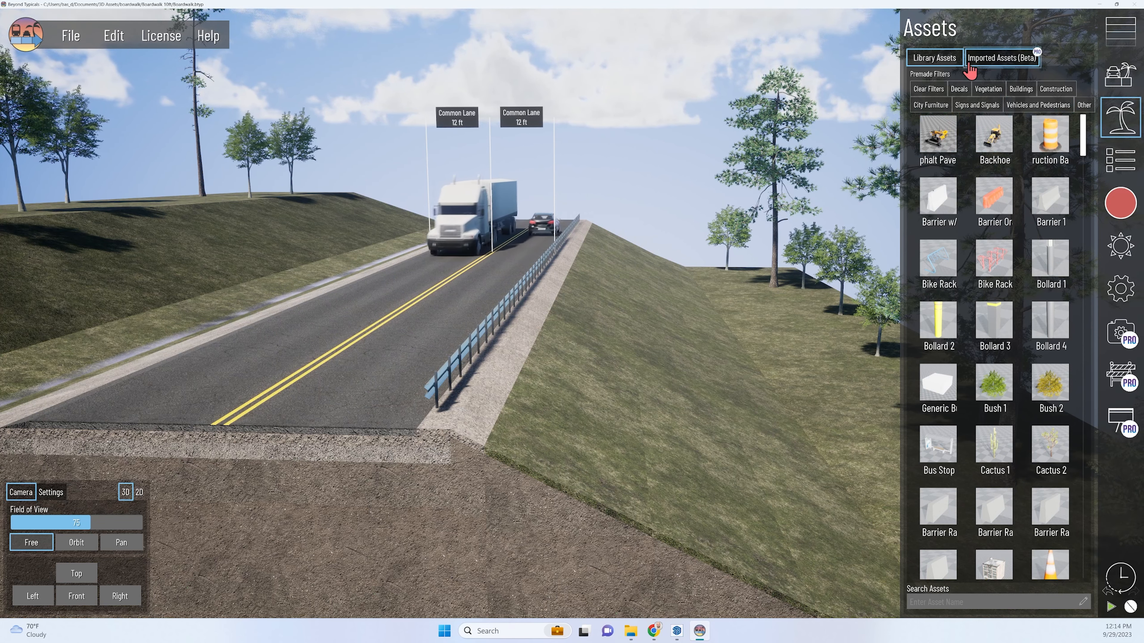
click(994, 61)
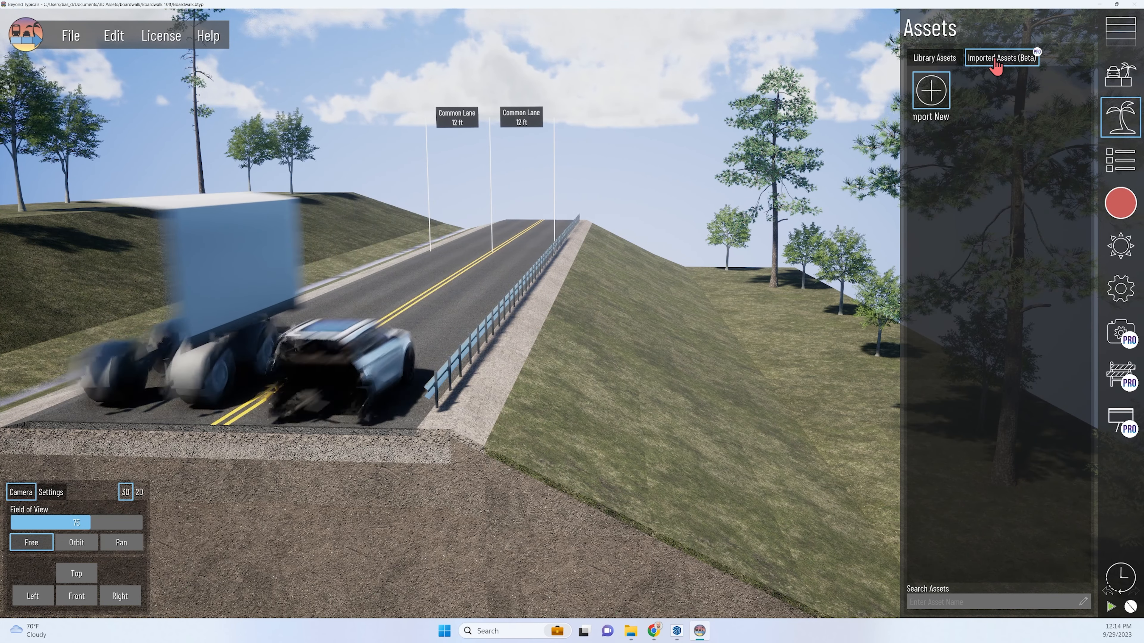
click(932, 92)
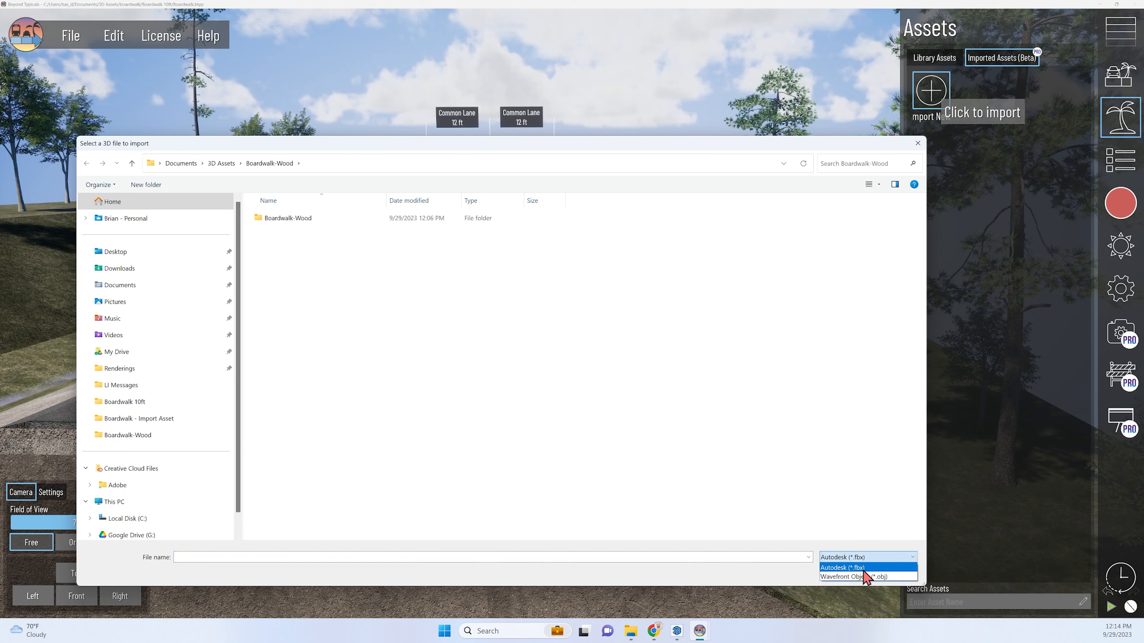
click(867, 568)
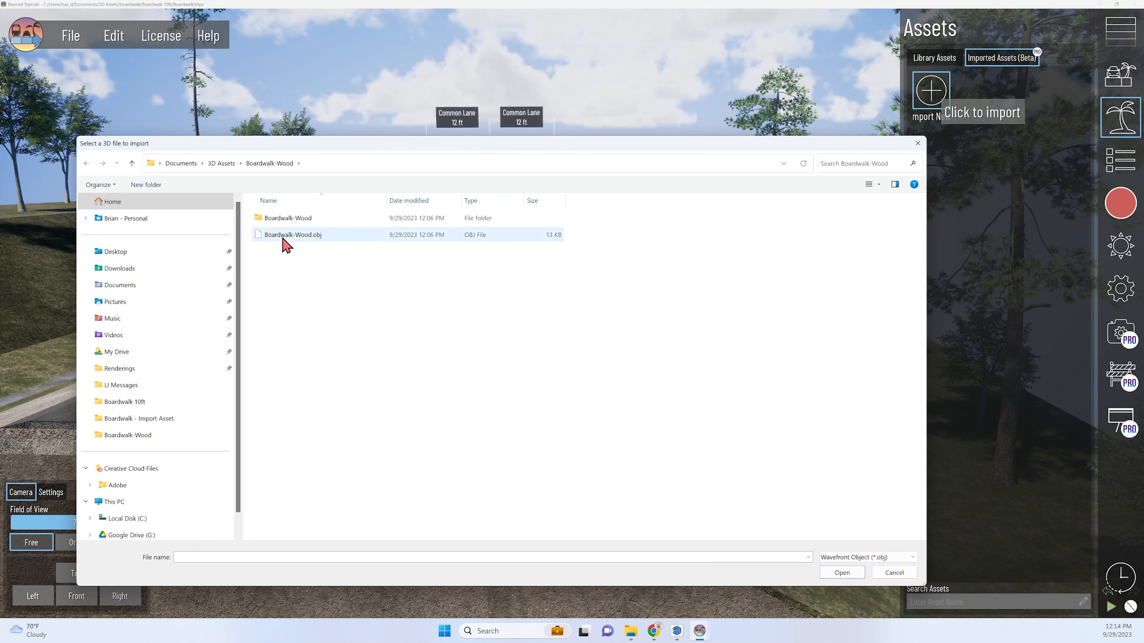
click(308, 236)
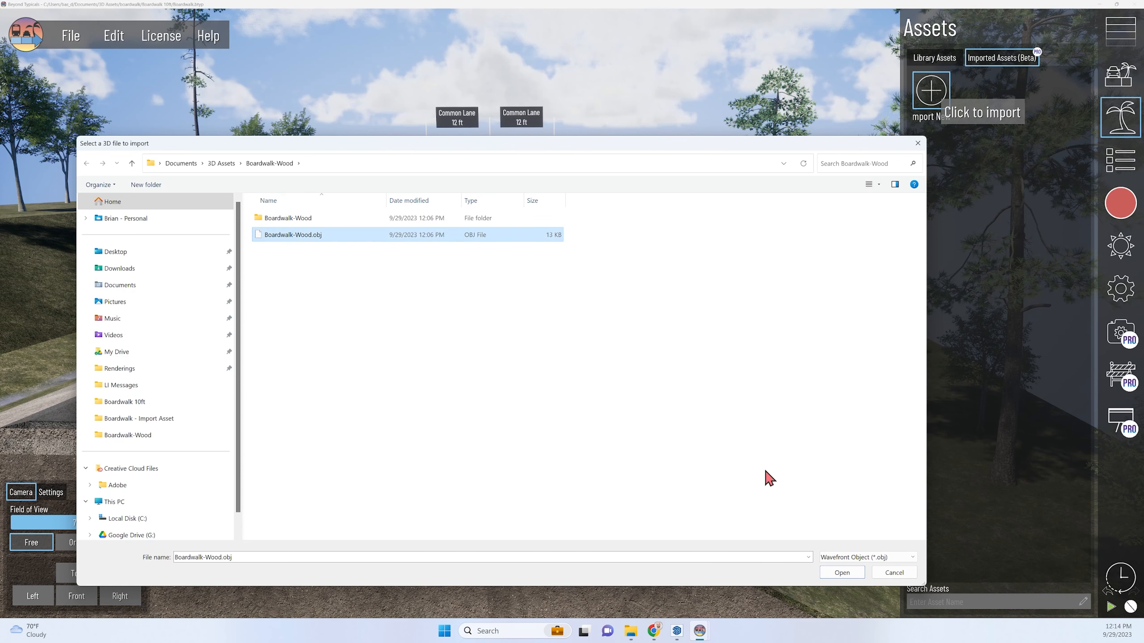
click(855, 576)
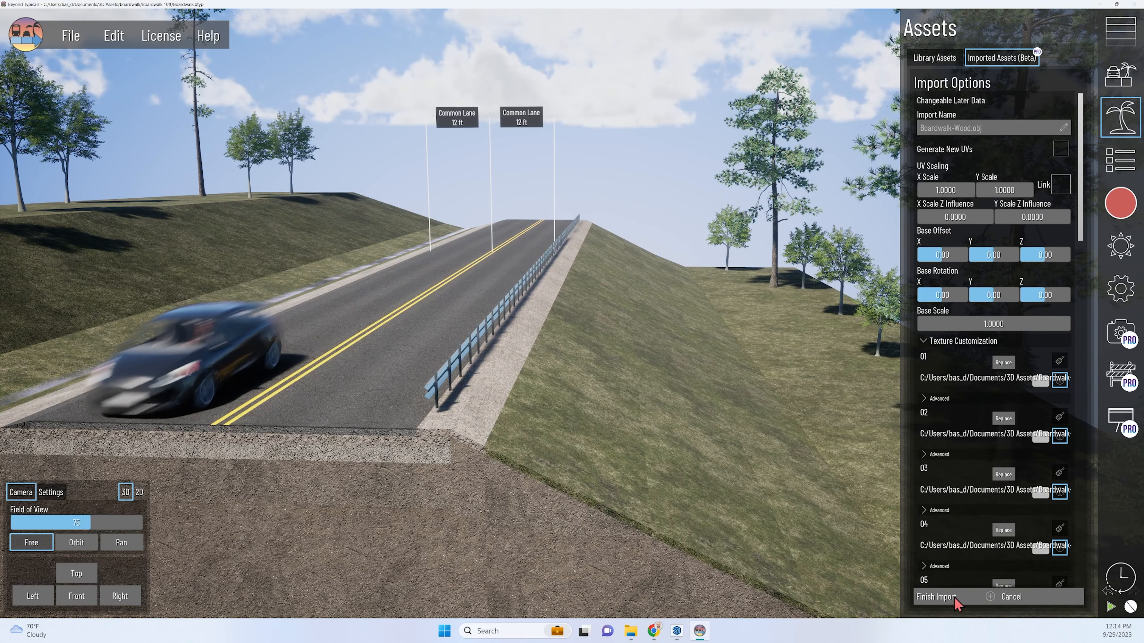
click(937, 597)
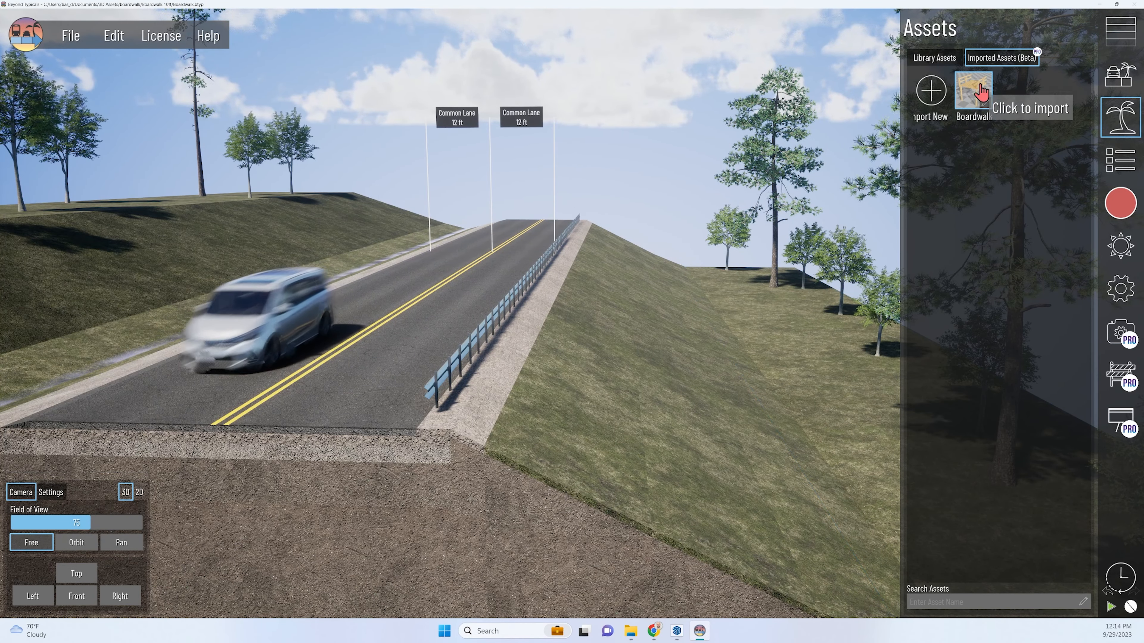
Try to place the imported boardwalk asset on the fill slope beside the shoulder.
click(985, 95)
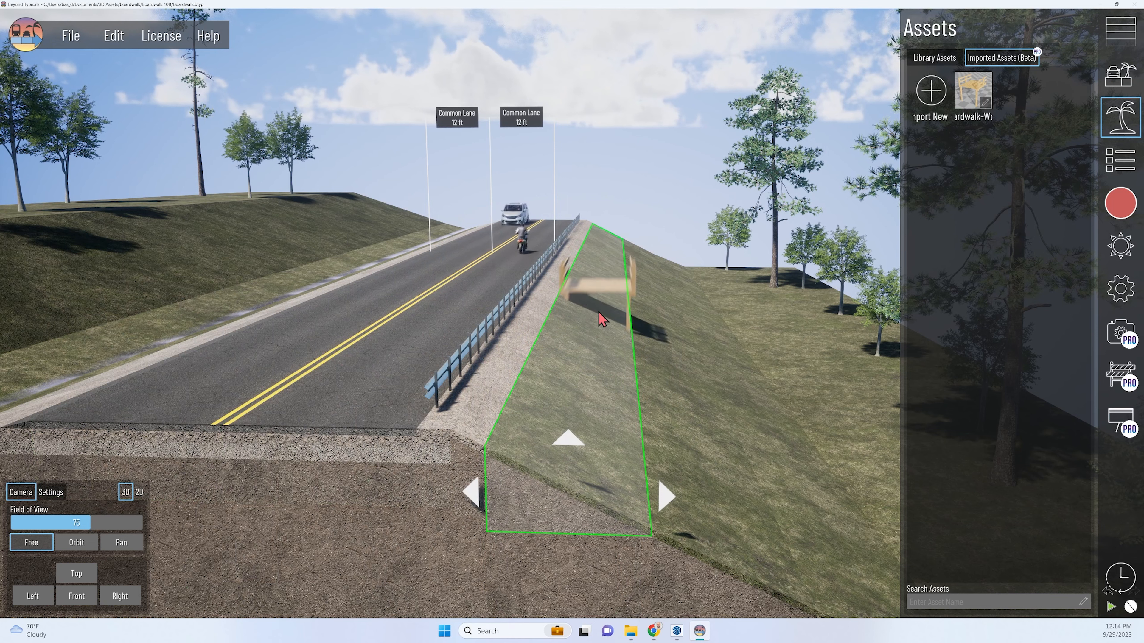
click(607, 271)
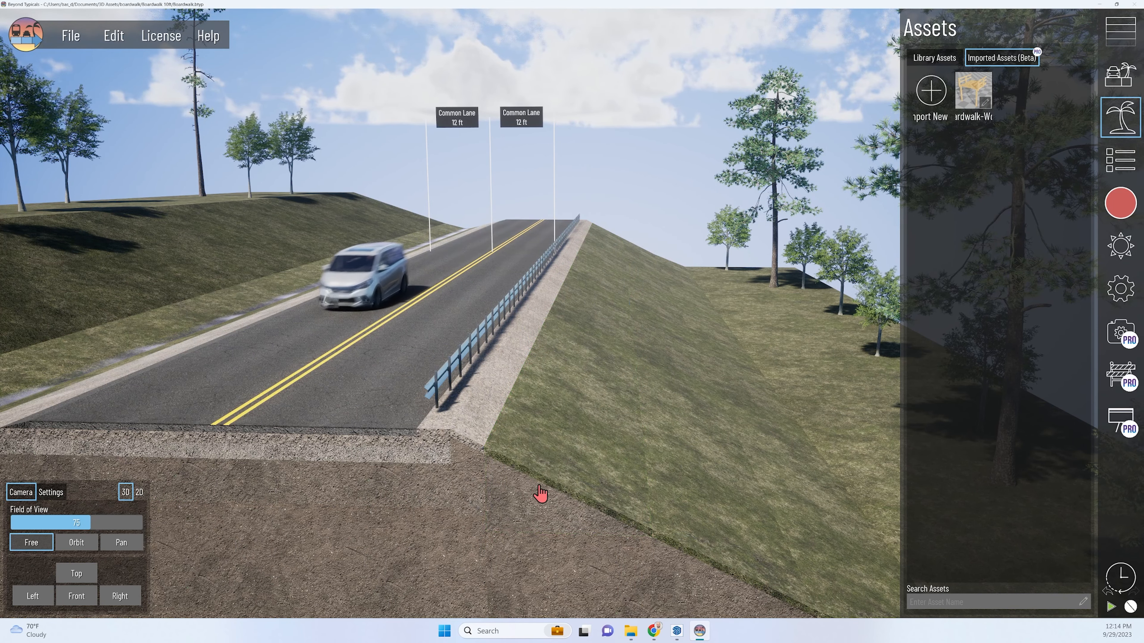
Check which primary assets are offered for the fill slope section beside the shoulder.
click(541, 494)
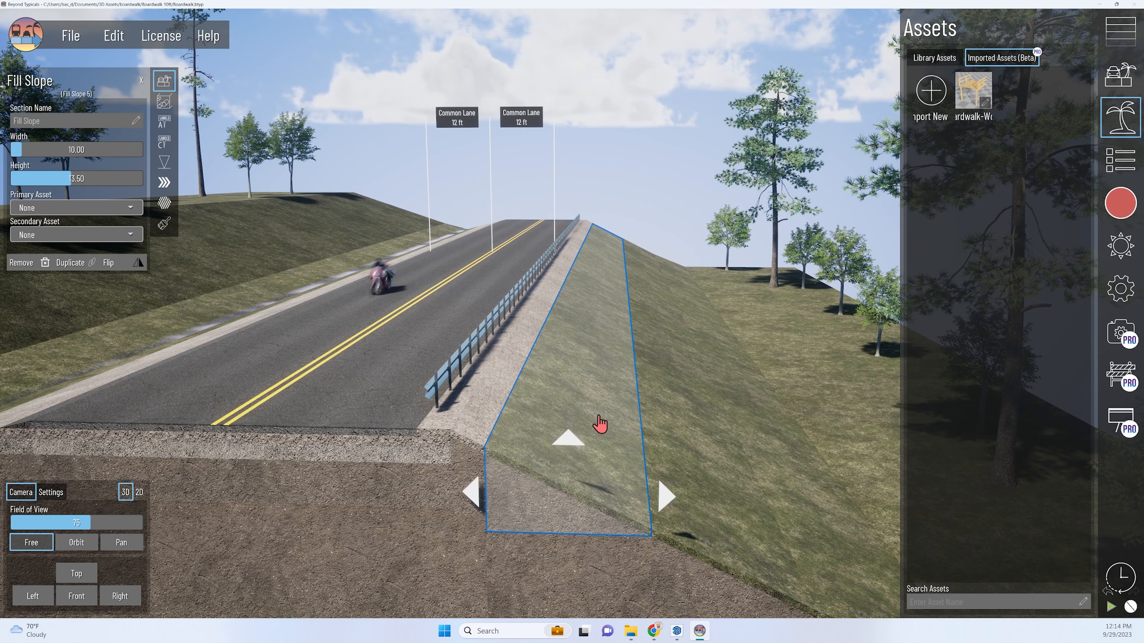
scroll(585, 461, up, 1)
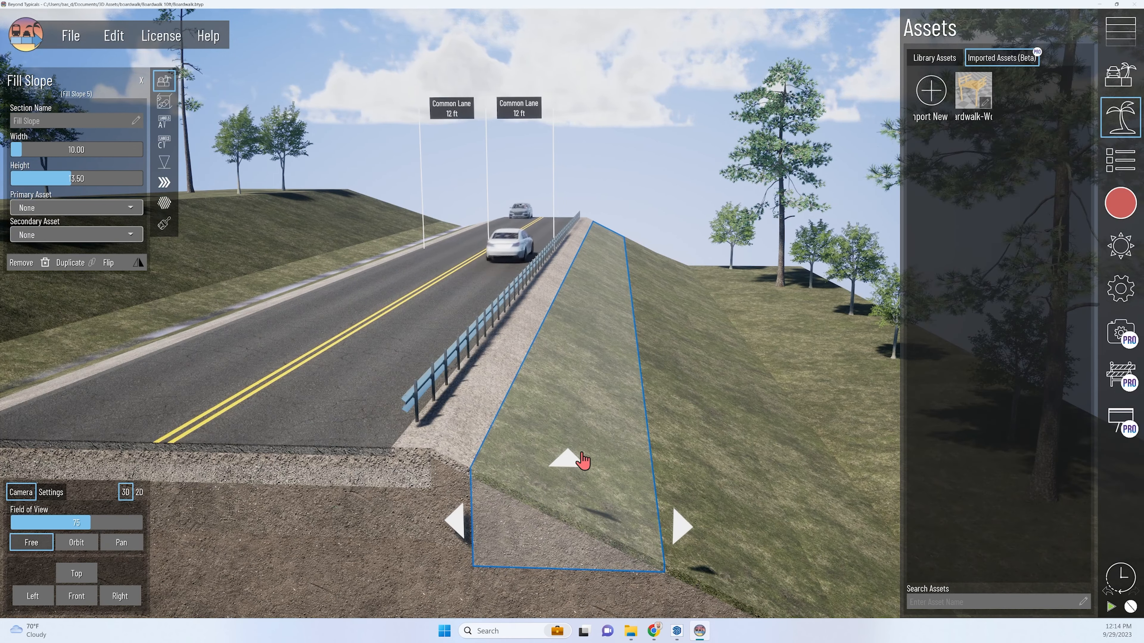
scroll(591, 487, down, 1)
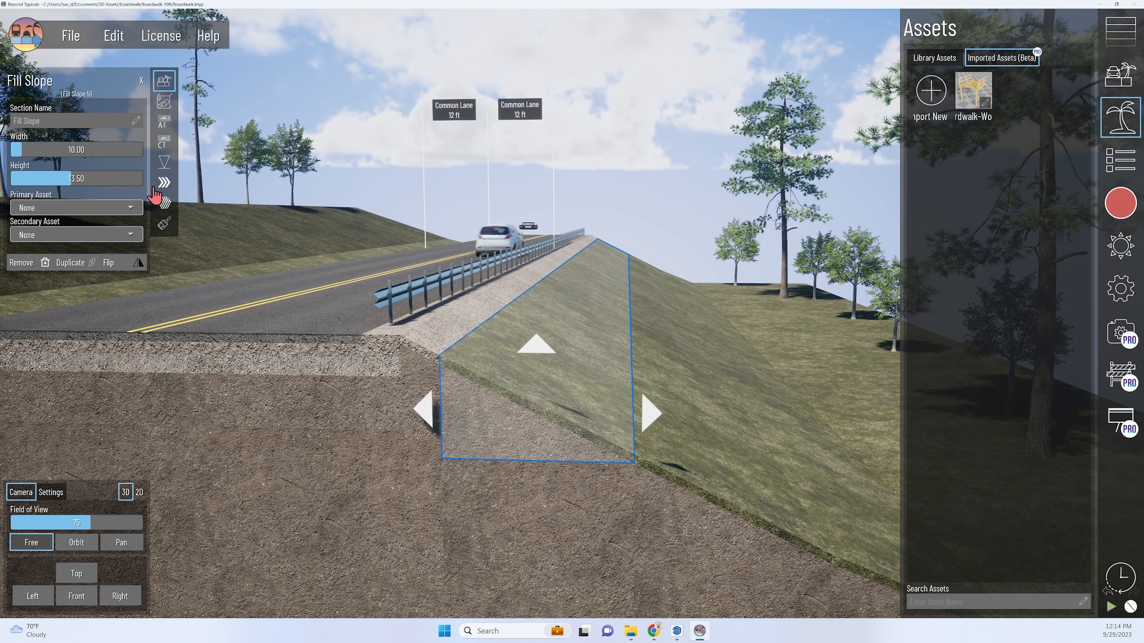
click(80, 209)
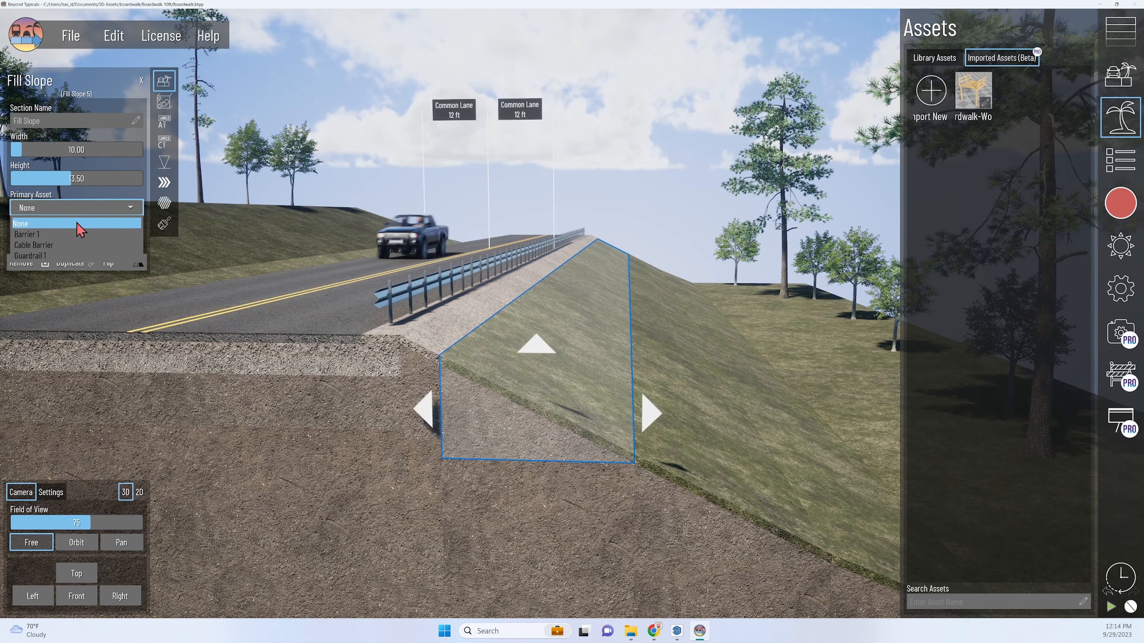
click(621, 155)
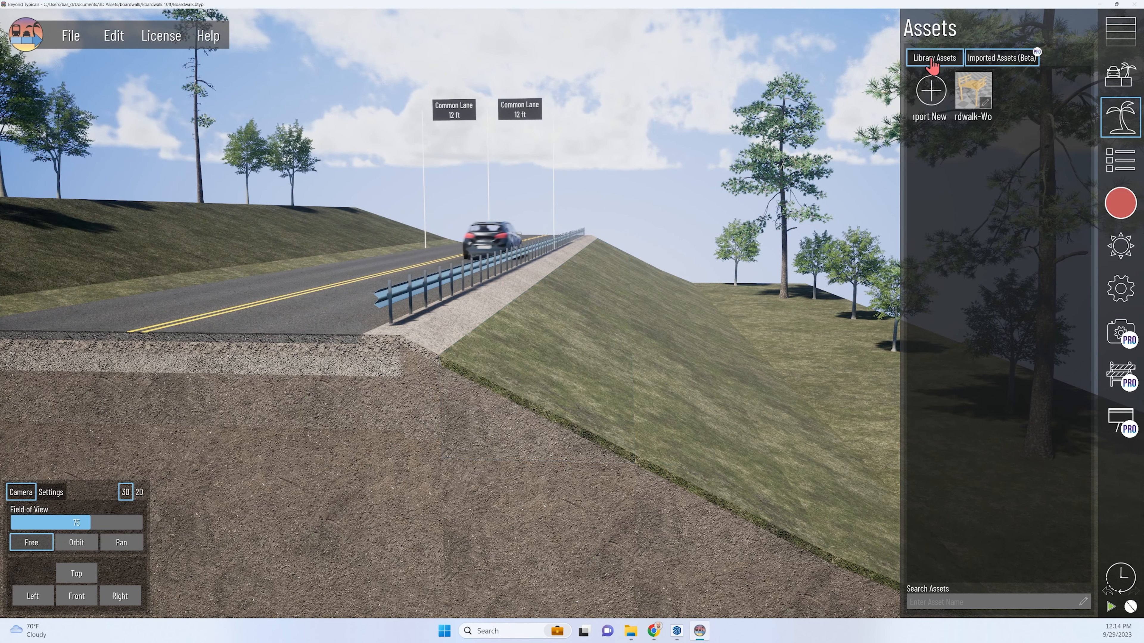
Open the section customization of the imported Boardwalk-Wood asset and enable it for Fill Slope 5.
click(977, 92)
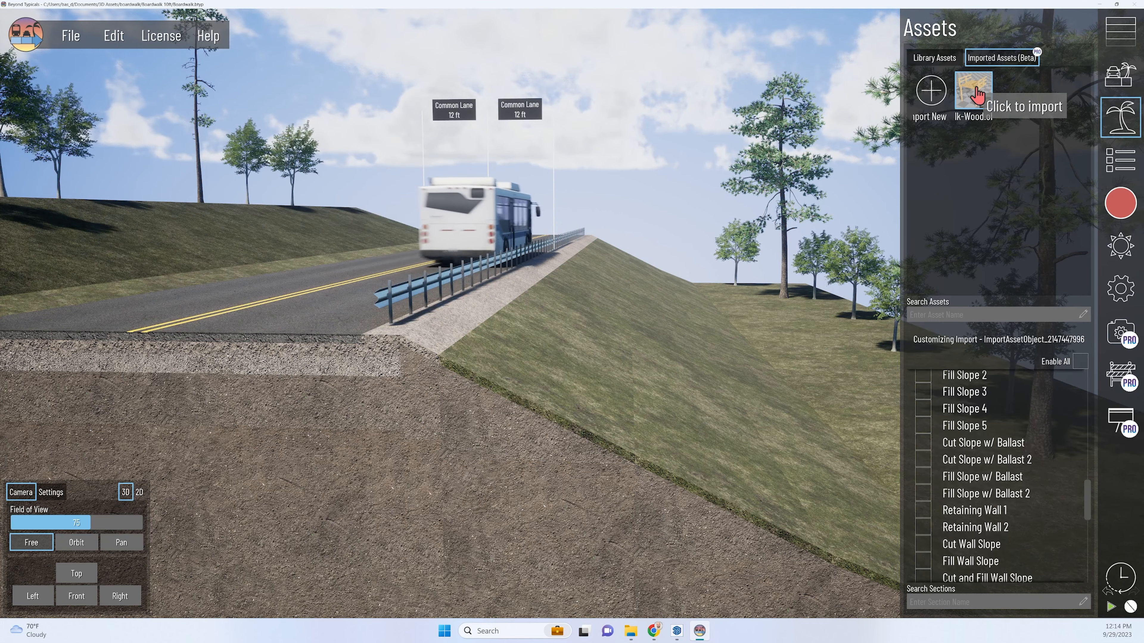
scroll(950, 518, down, 4)
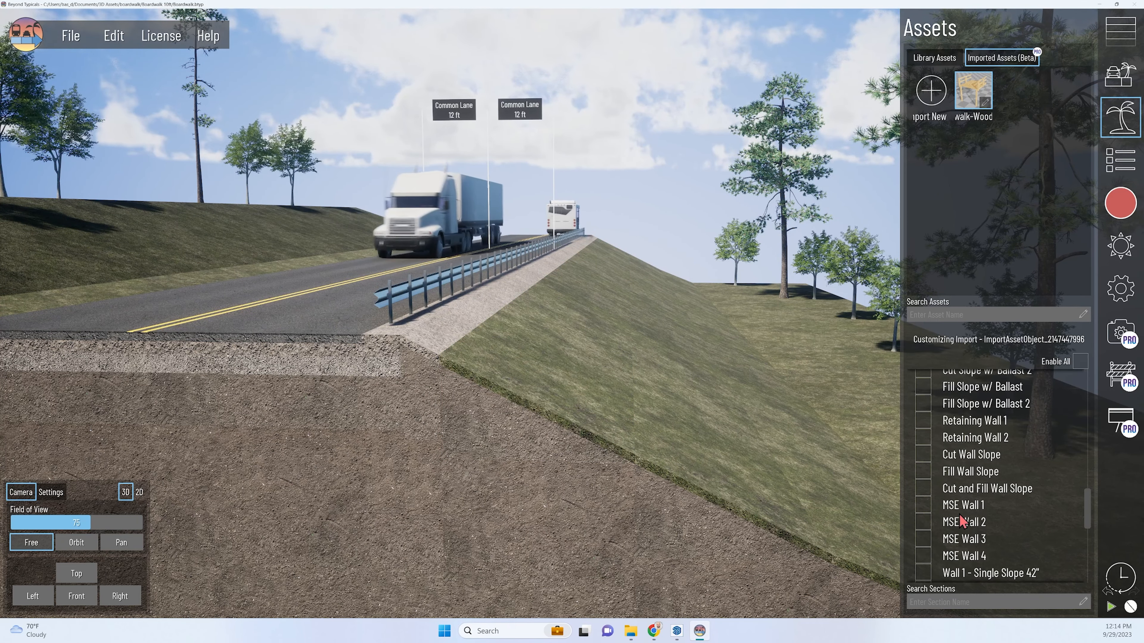
scroll(963, 504, up, 6)
scroll(971, 481, up, 2)
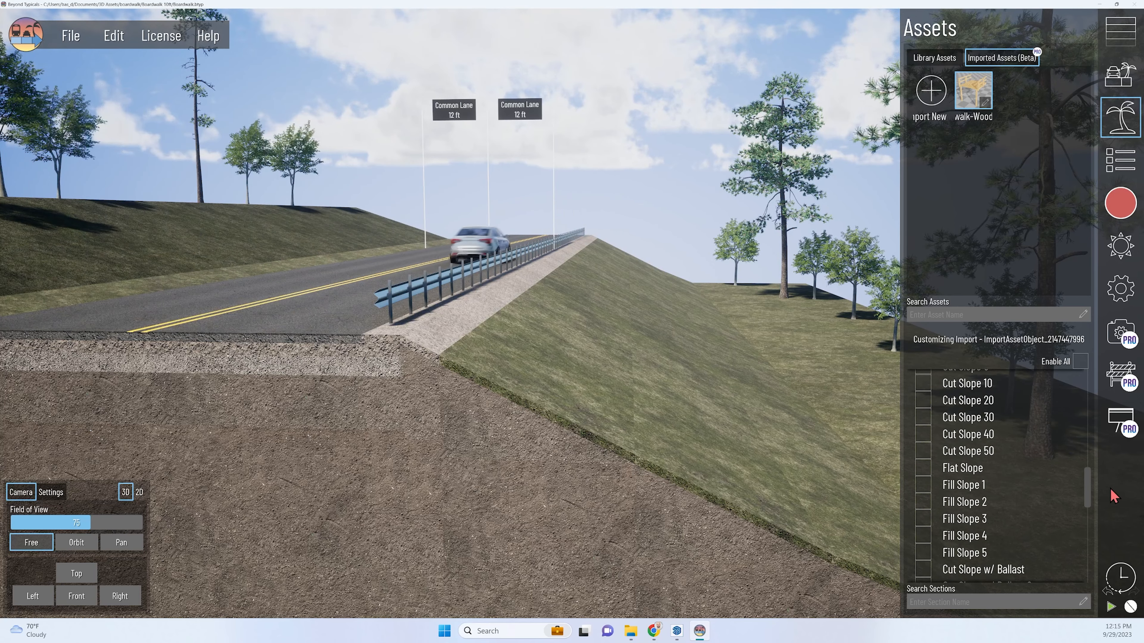
scroll(993, 425, down, 3)
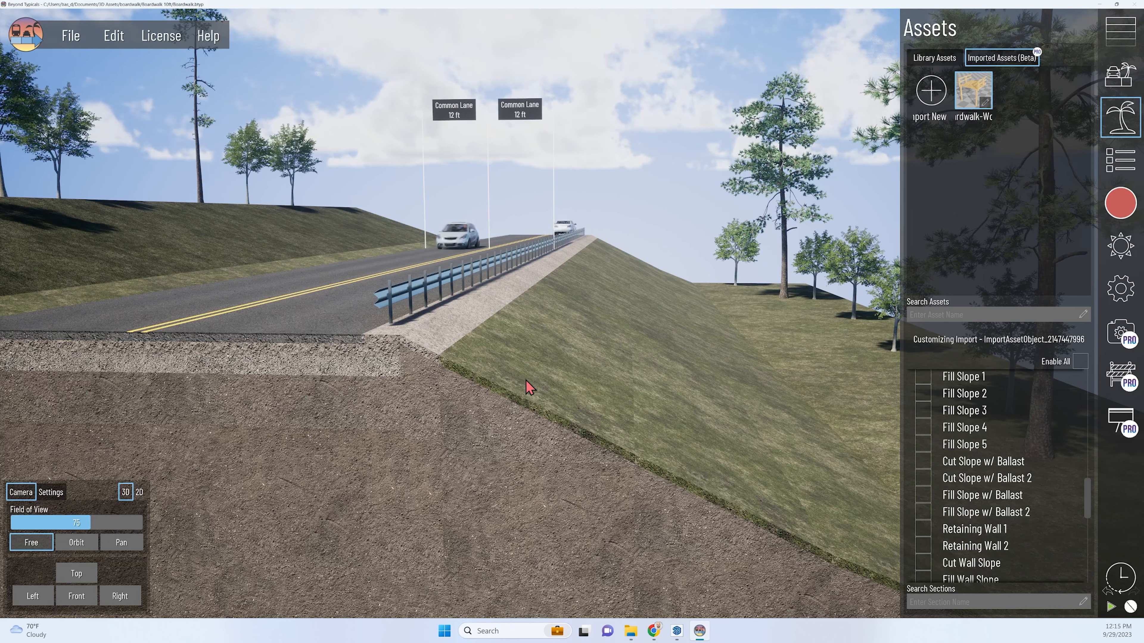
click(528, 434)
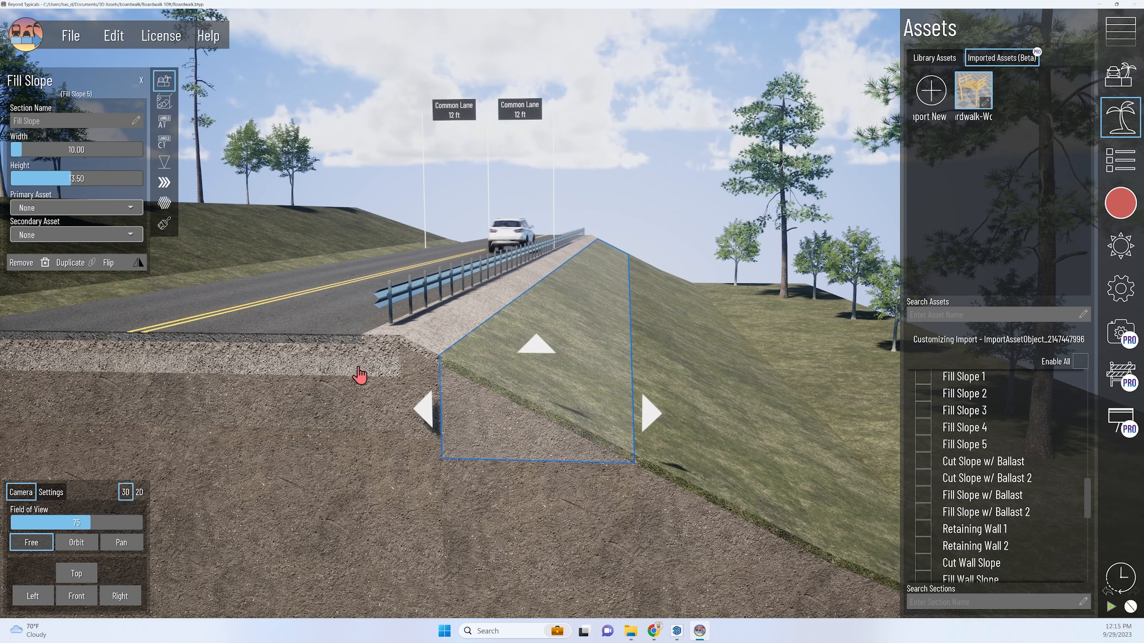
click(57, 211)
click(438, 171)
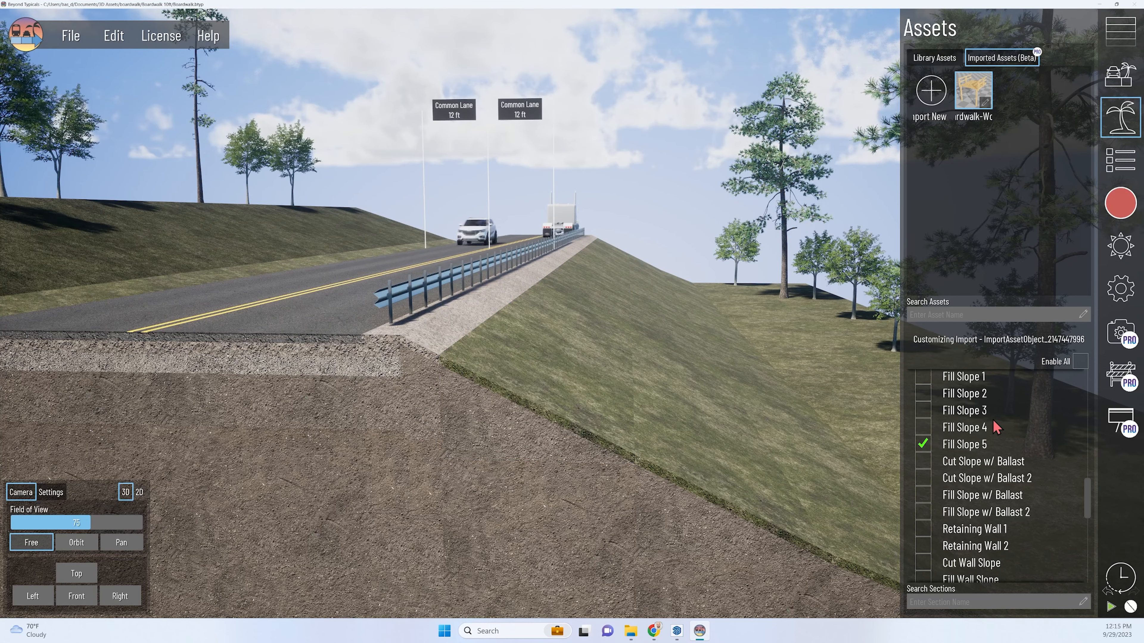
Assign Boardwalk-Wood.obj as the primary asset of the fill slope section beside the shoulder.
click(514, 409)
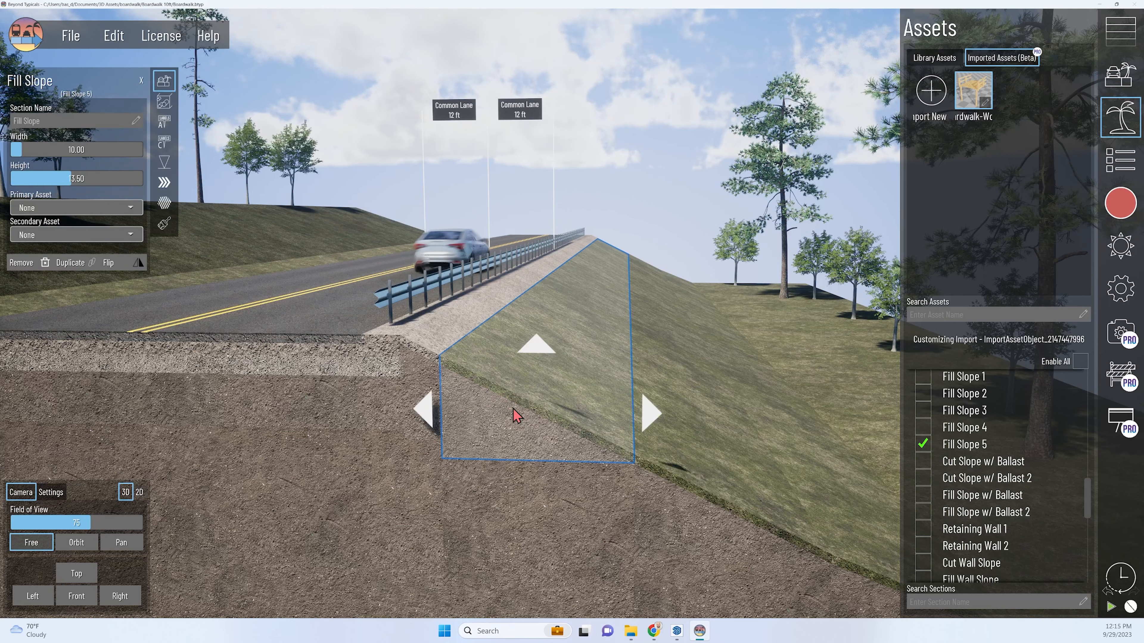
click(66, 209)
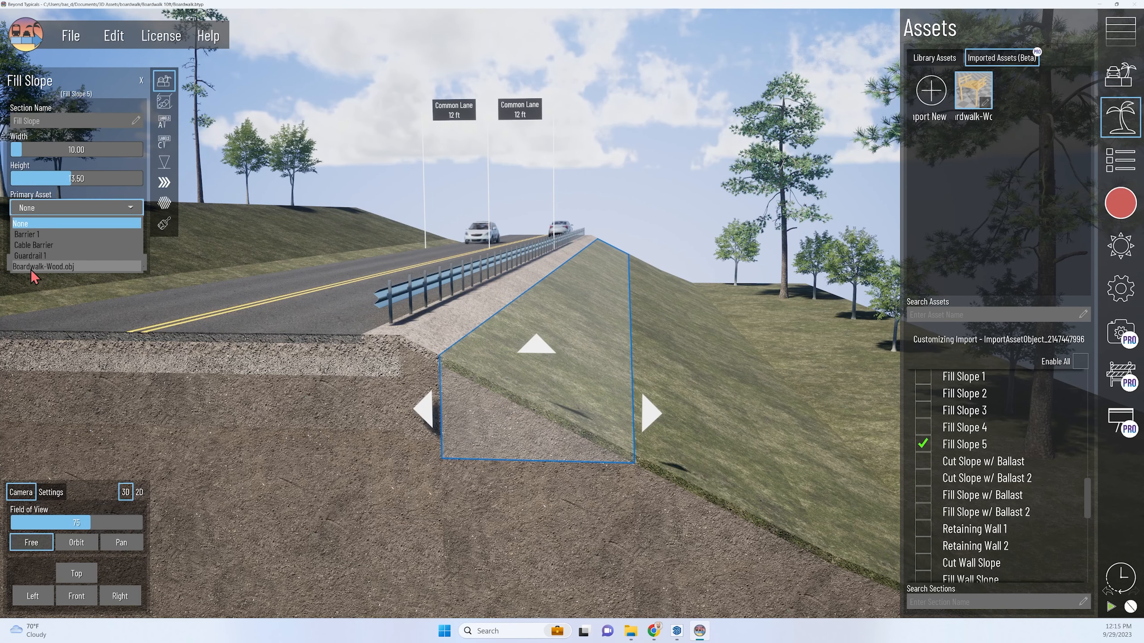
click(59, 267)
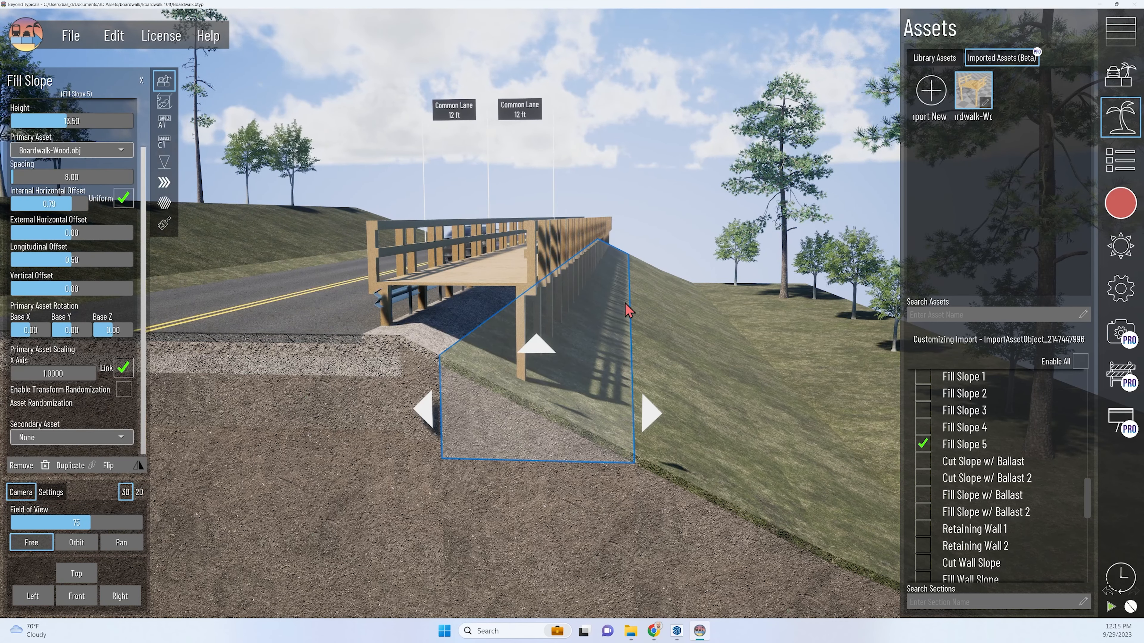
right_drag(625, 303, 585, 316)
scroll(653, 361, up, 2)
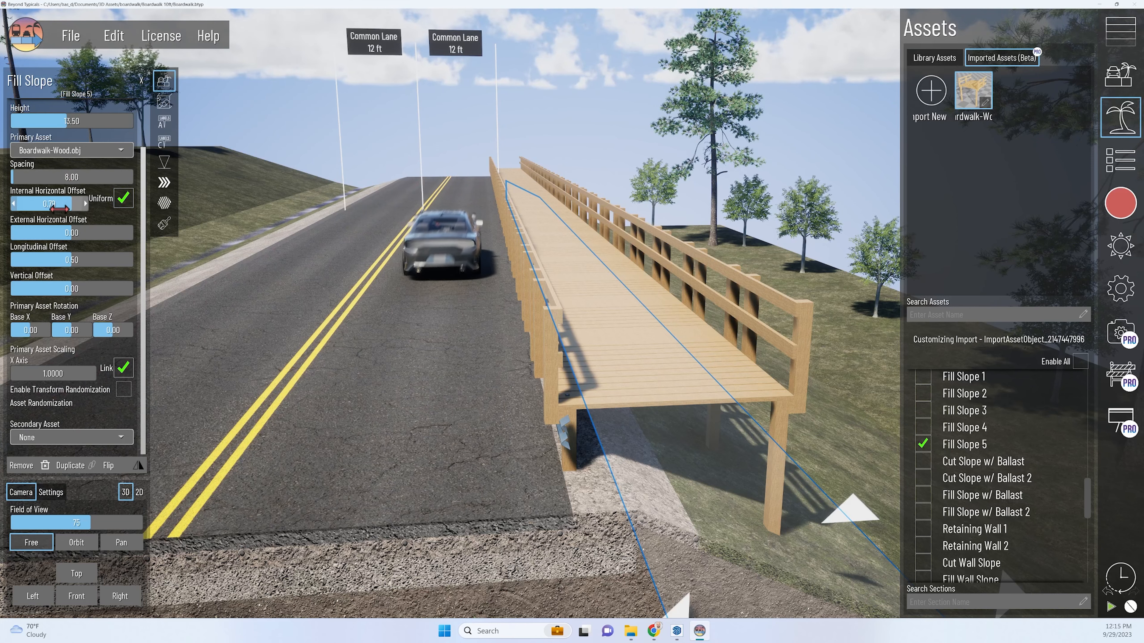
Set the boardwalk asset's spacing to 10 and its Base Z rotation to 90.
middle_drag(366, 293, 310, 257)
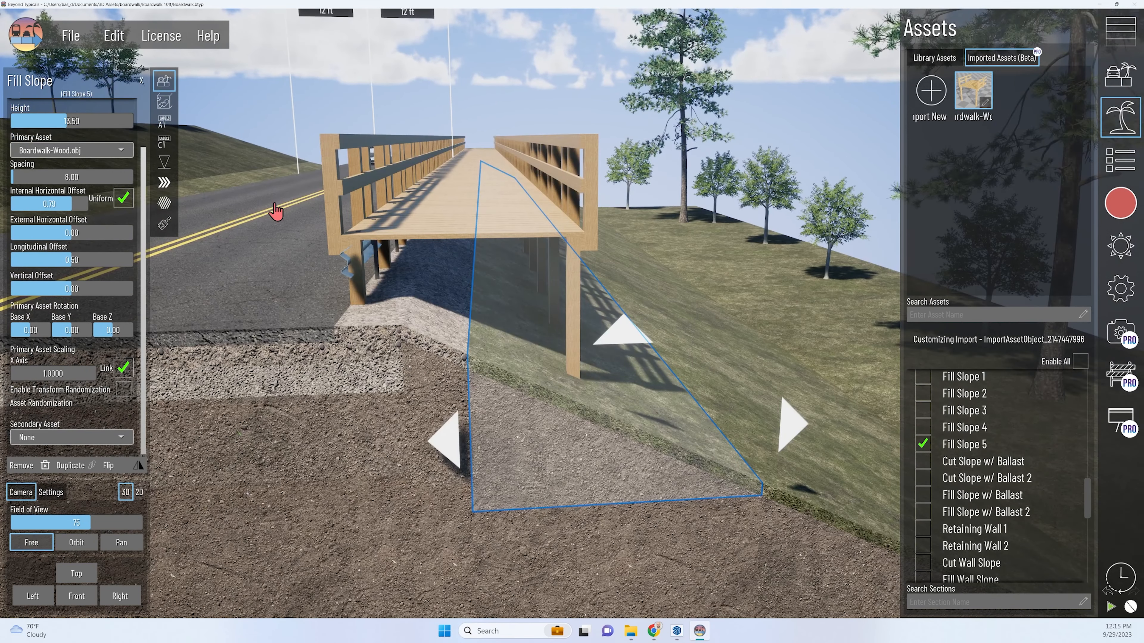
click(82, 177)
text(10)
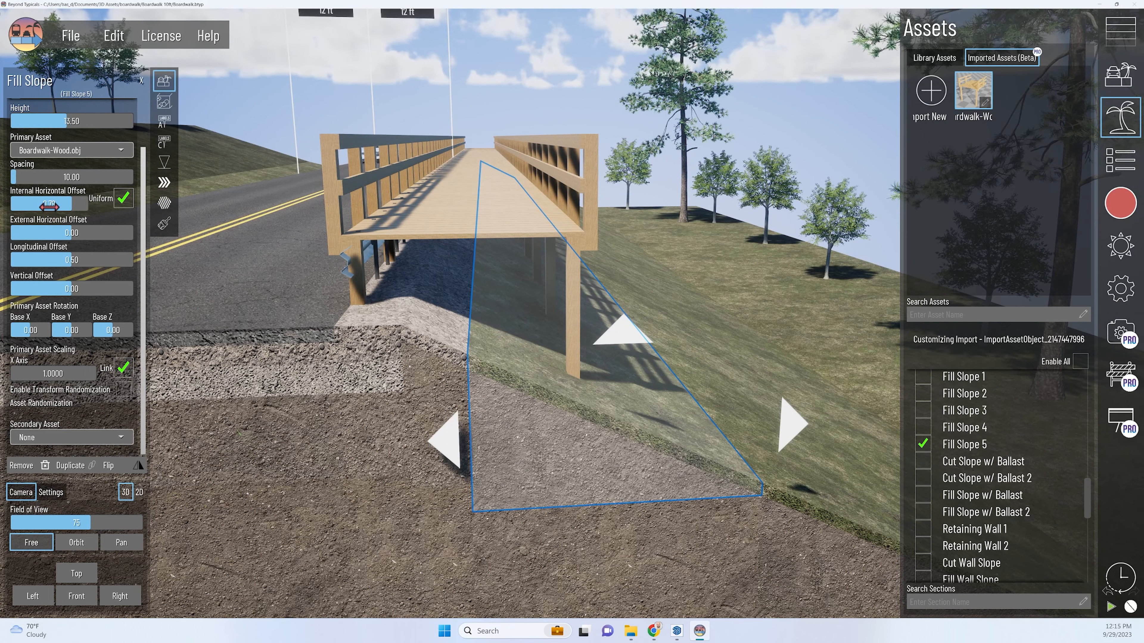
mouse_move(48, 206)
mouse_down()
mouse_move(20, 205)
mouse_move(44, 204)
mouse_up()
drag(113, 330, 137, 329)
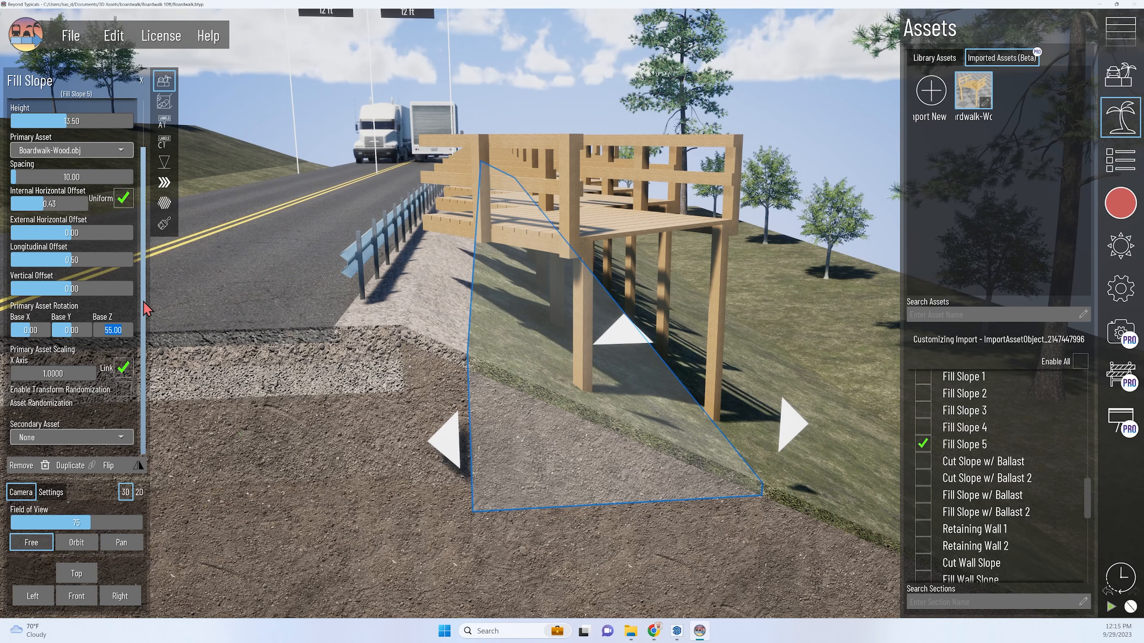
key(Return)
Set the boardwalk's internal horizontal offset to 0.5.
right_drag(487, 322, 390, 273)
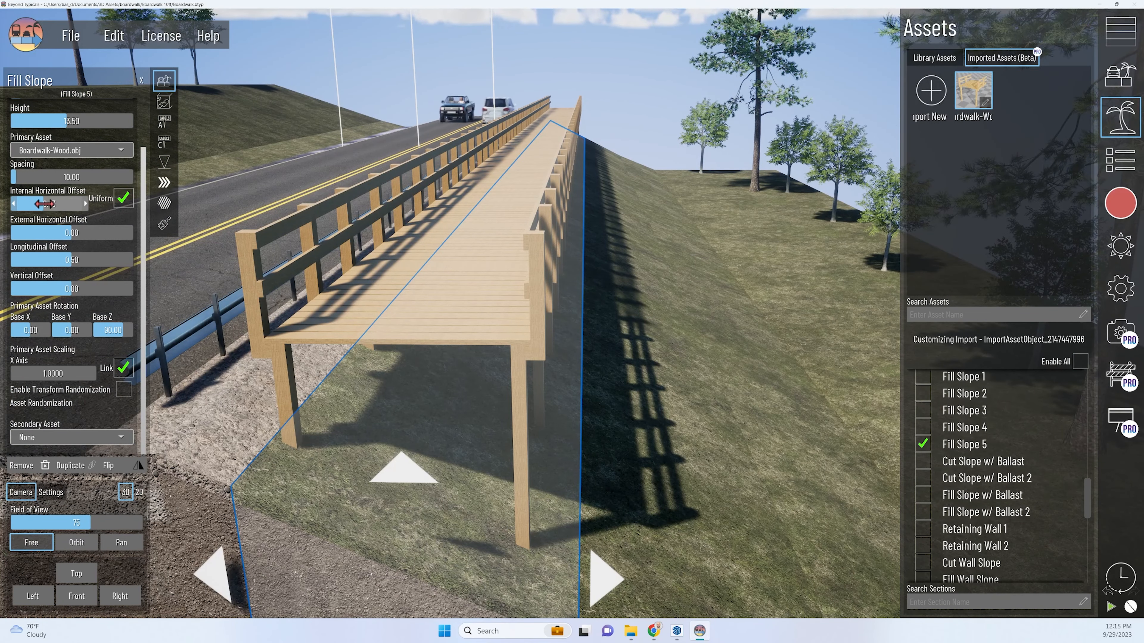
drag(44, 204, 43, 203)
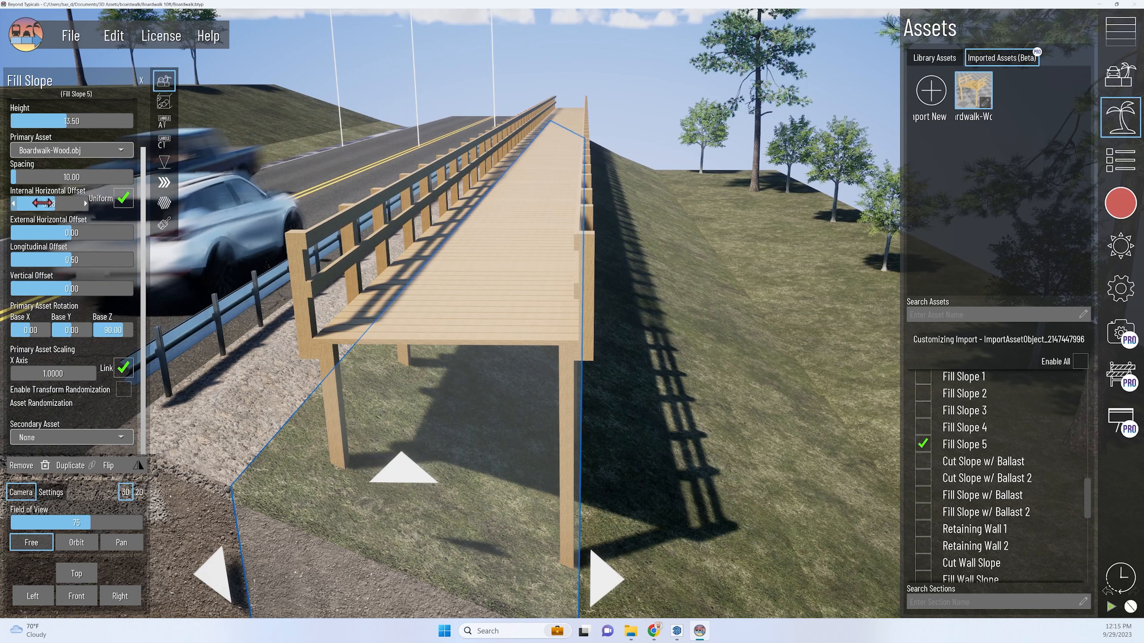
click(43, 203)
text(.5)
key(Return)
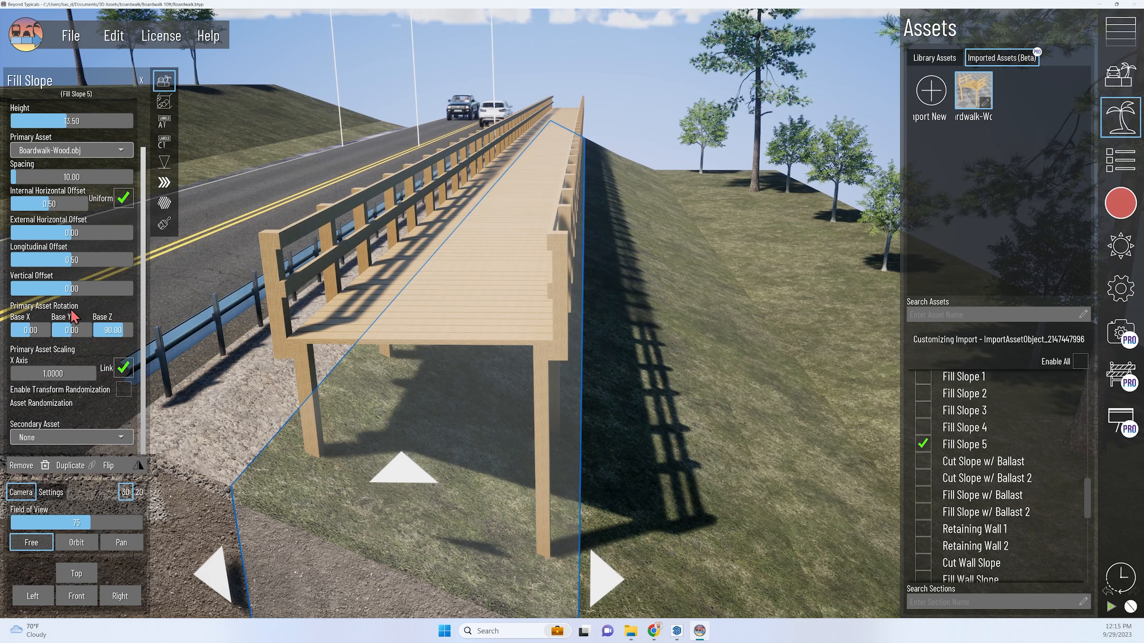
Set the boardwalk's longitudinal offset to 0.49 and lower it onto the slope with a negative vertical offset.
drag(75, 260, 73, 260)
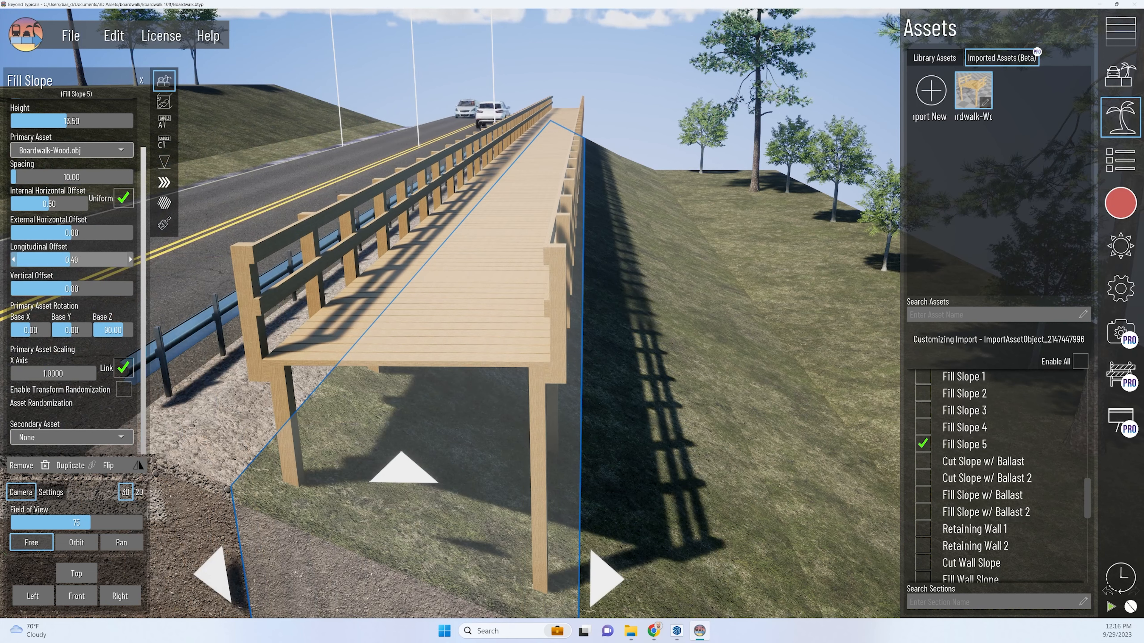
click(15, 261)
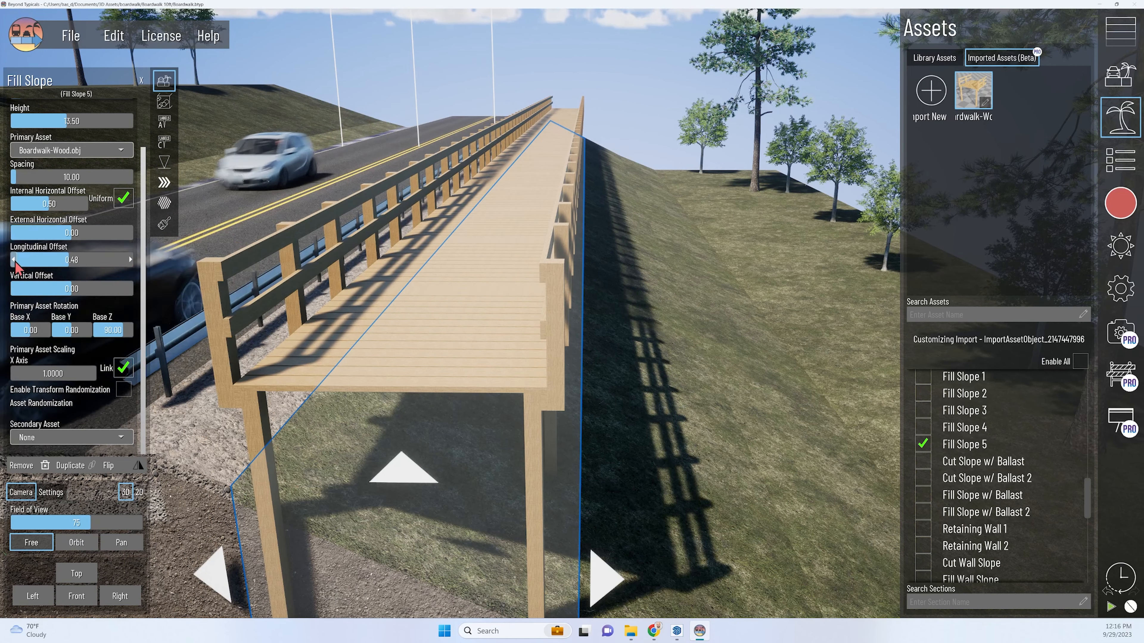
click(130, 262)
drag(123, 287, 68, 289)
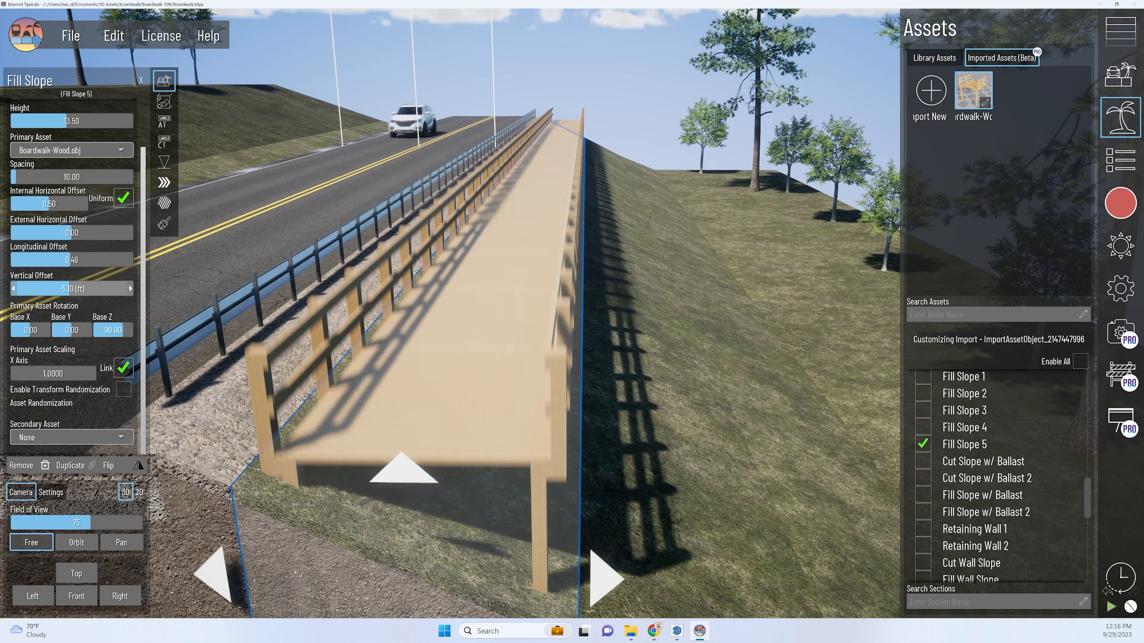
right_drag(536, 275, 415, 345)
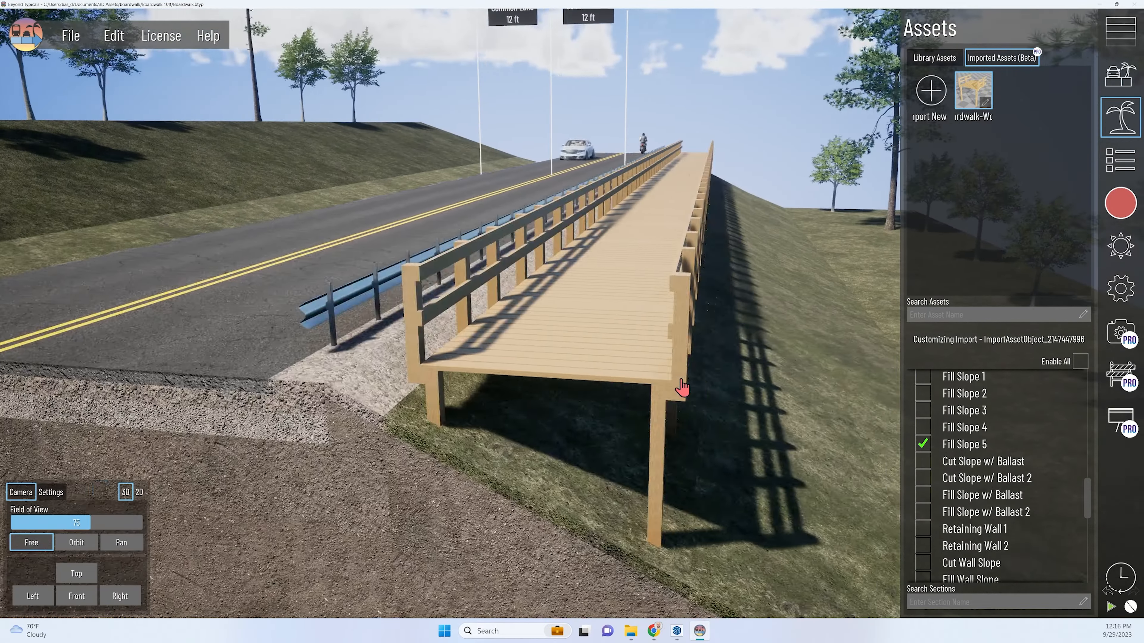
right_drag(682, 381, 659, 447)
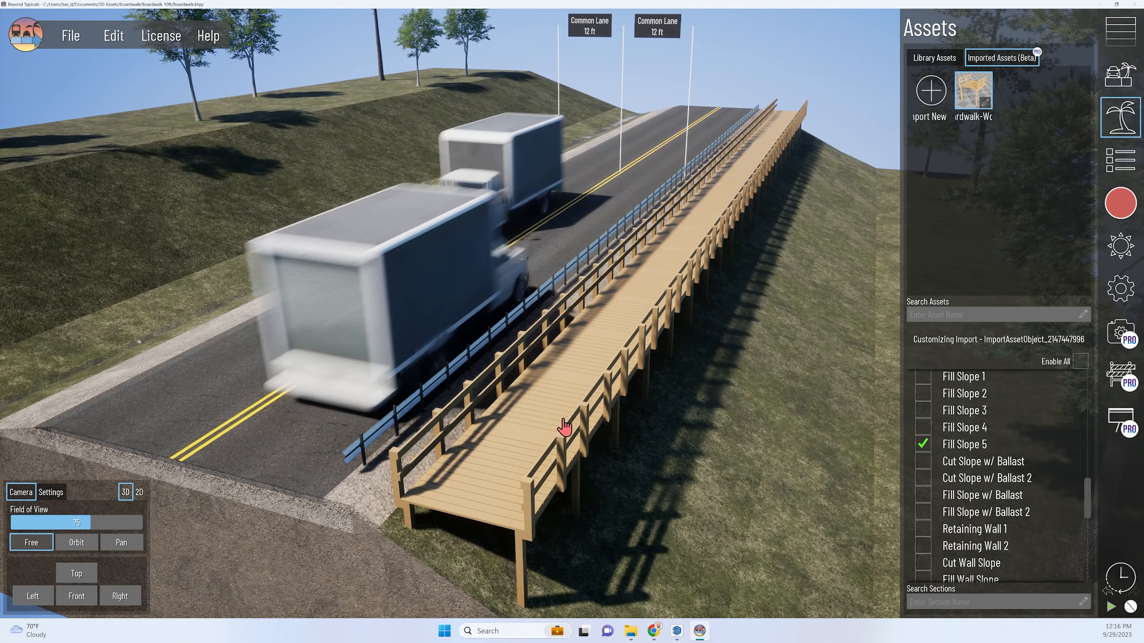
Search the library assets for "pedestrian" and place a jogging stroller pedestrian on the boardwalk deck.
click(934, 57)
scroll(1019, 179, down, 5)
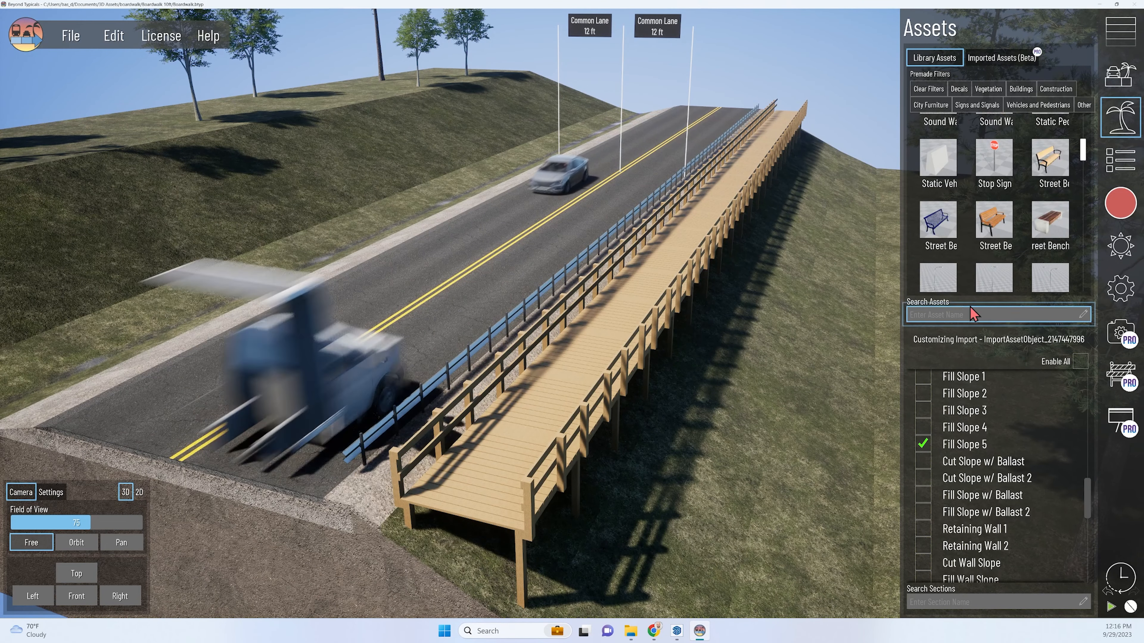
click(967, 315)
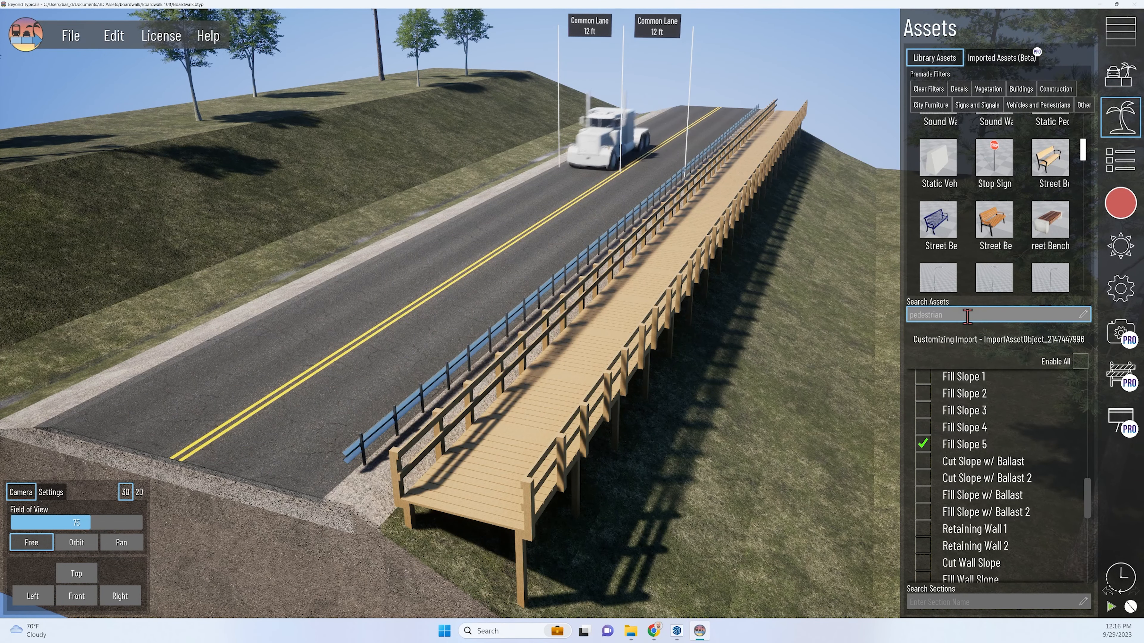
key(Return)
drag(985, 476, 555, 399)
click(595, 495)
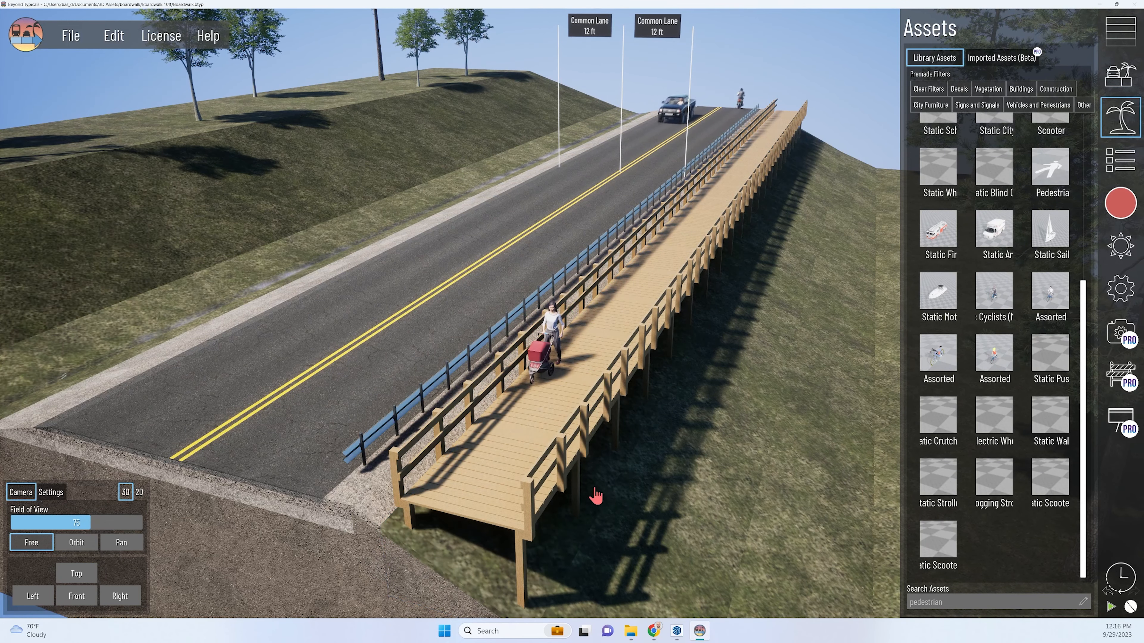
Delete the stroller pedestrian from the boardwalk and deselect the fill slope.
right_drag(647, 484, 646, 479)
scroll(579, 303, up, 3)
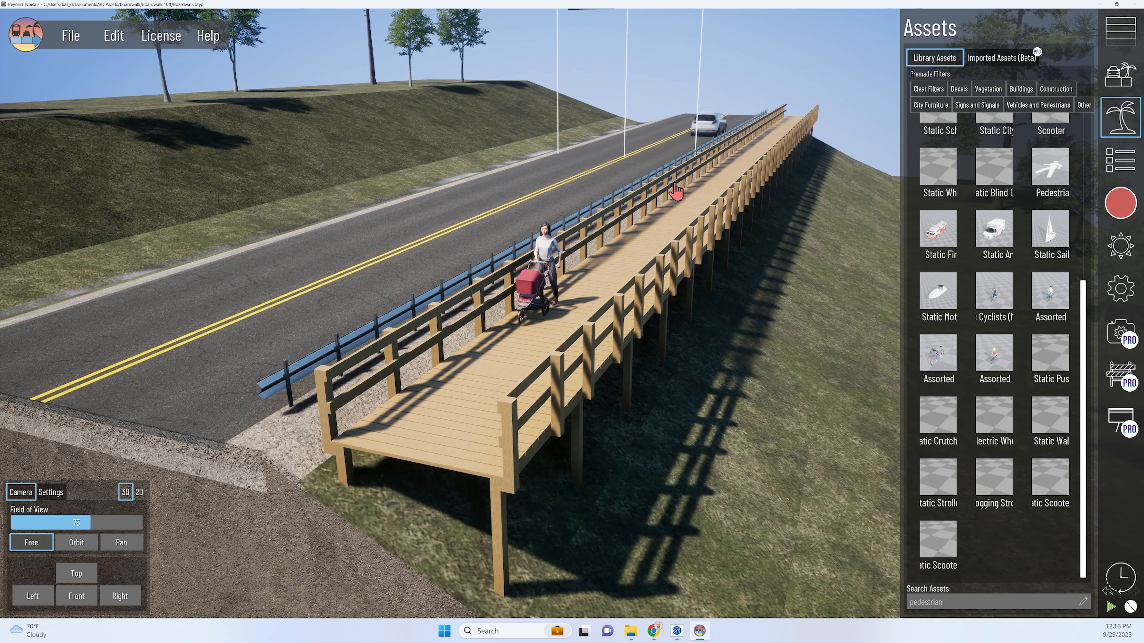
click(446, 498)
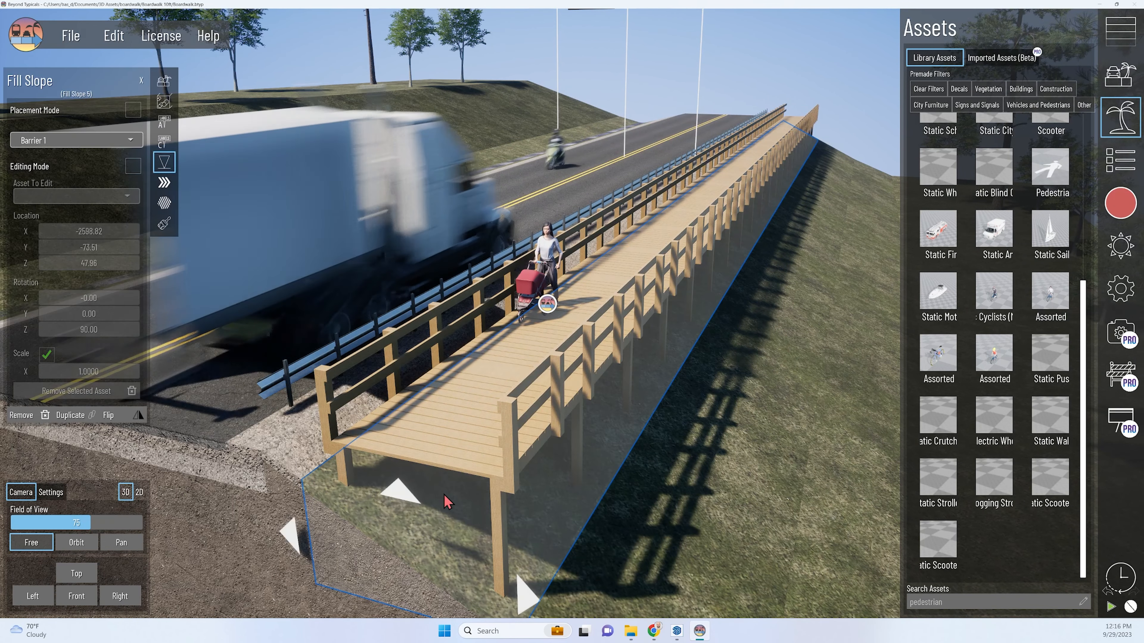
click(552, 292)
key(Delete)
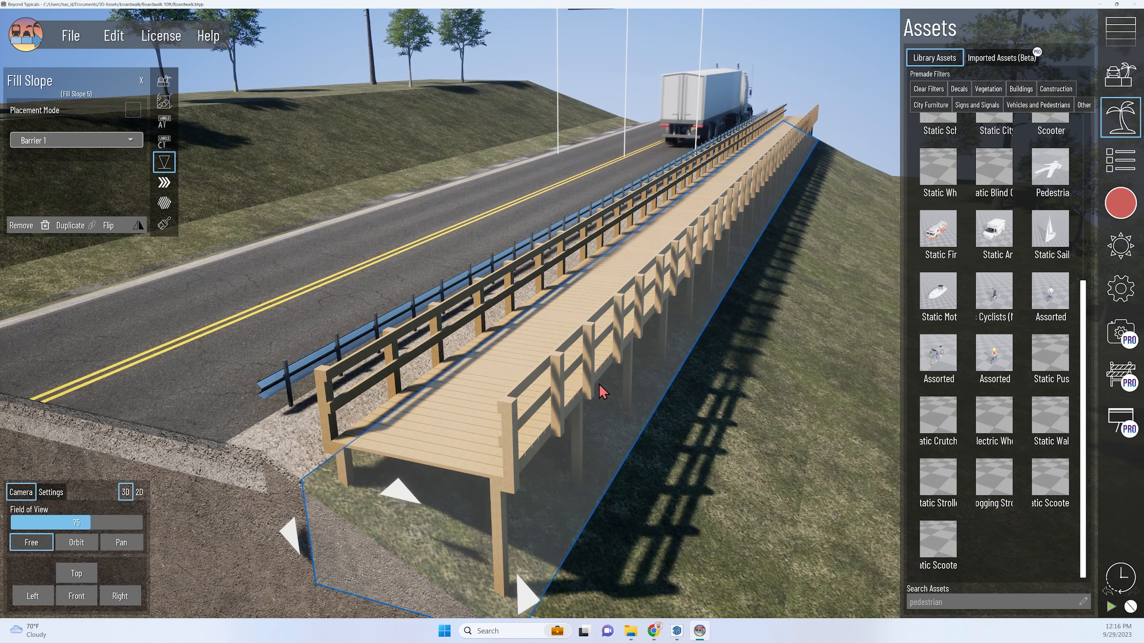
click(816, 79)
Examine the boardwalk deck and its supports from the cut end of the road with the asset library closed.
right_drag(670, 445, 674, 441)
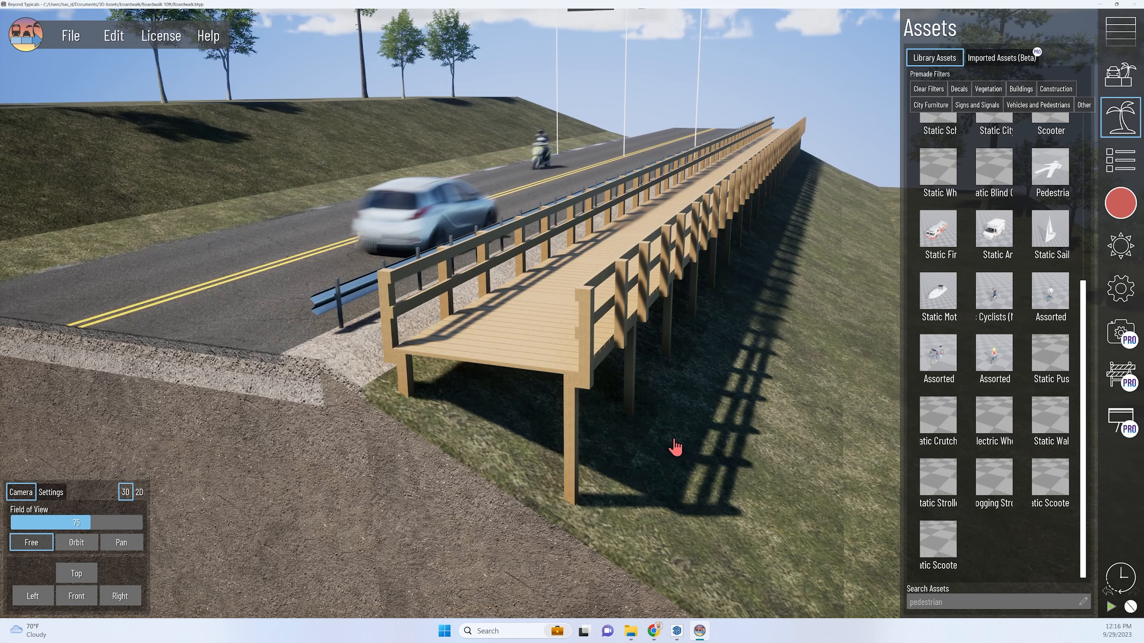
key(a)
right_drag(512, 469, 519, 464)
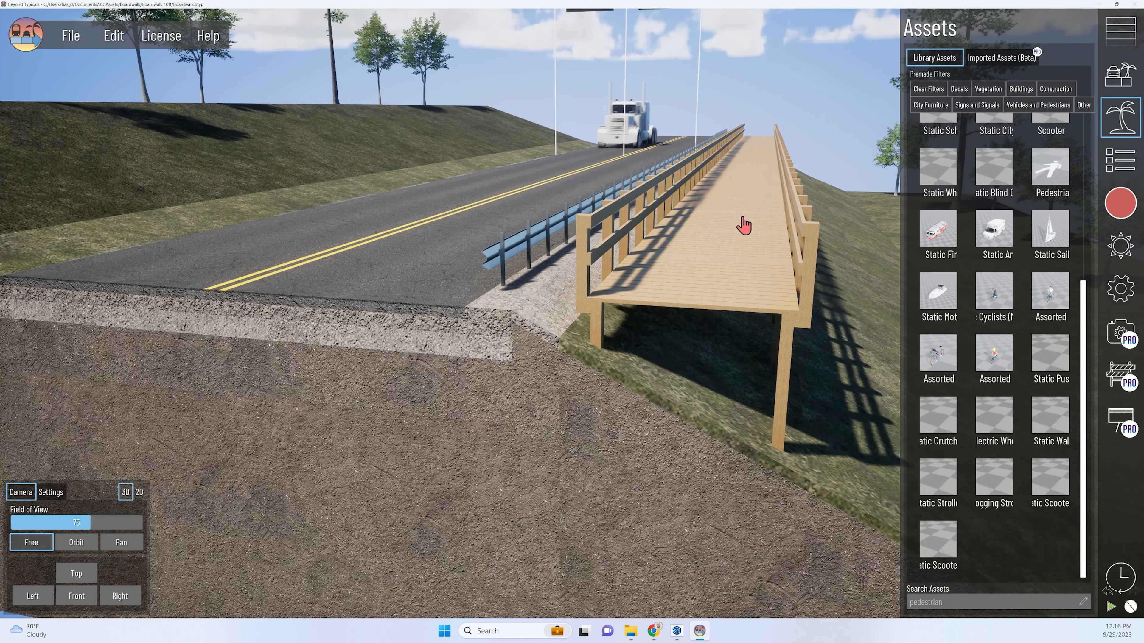
click(1115, 120)
key(d)
right_drag(718, 354, 720, 385)
key(q)
key(a)
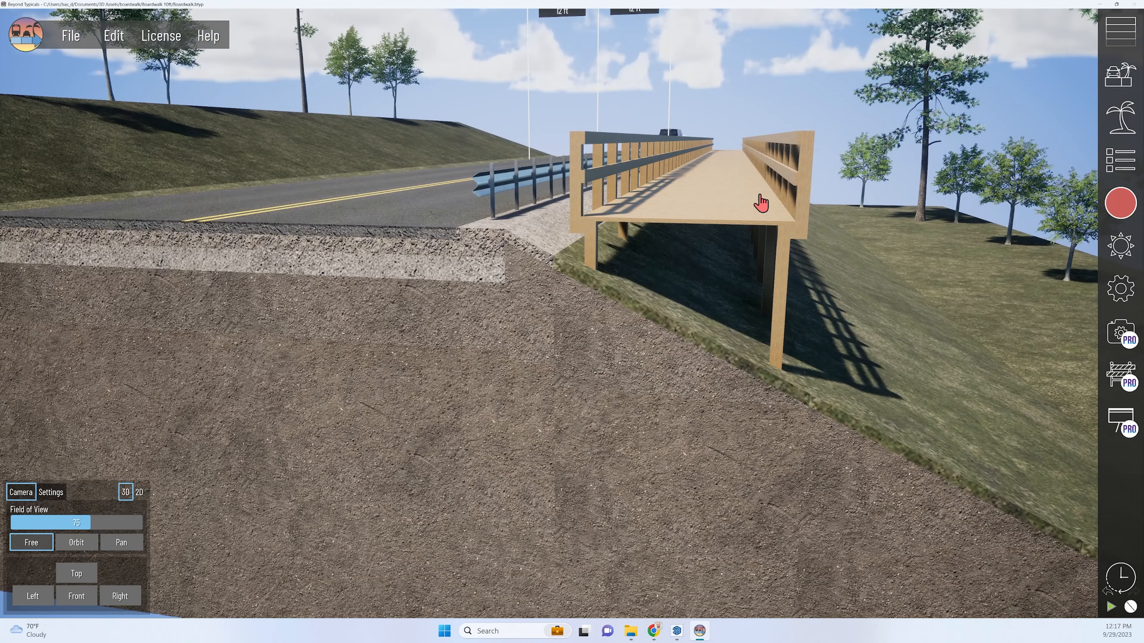
key(e)
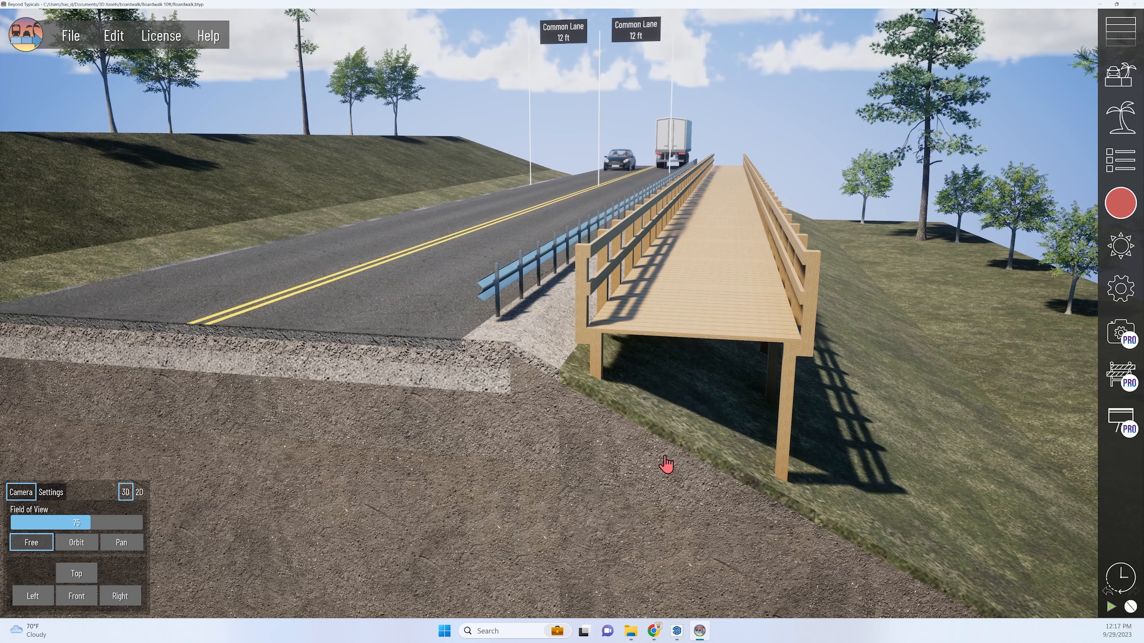
Add a Sidewalk section between the shoulder and the boardwalk's fill slope, and select it.
click(1118, 47)
click(950, 177)
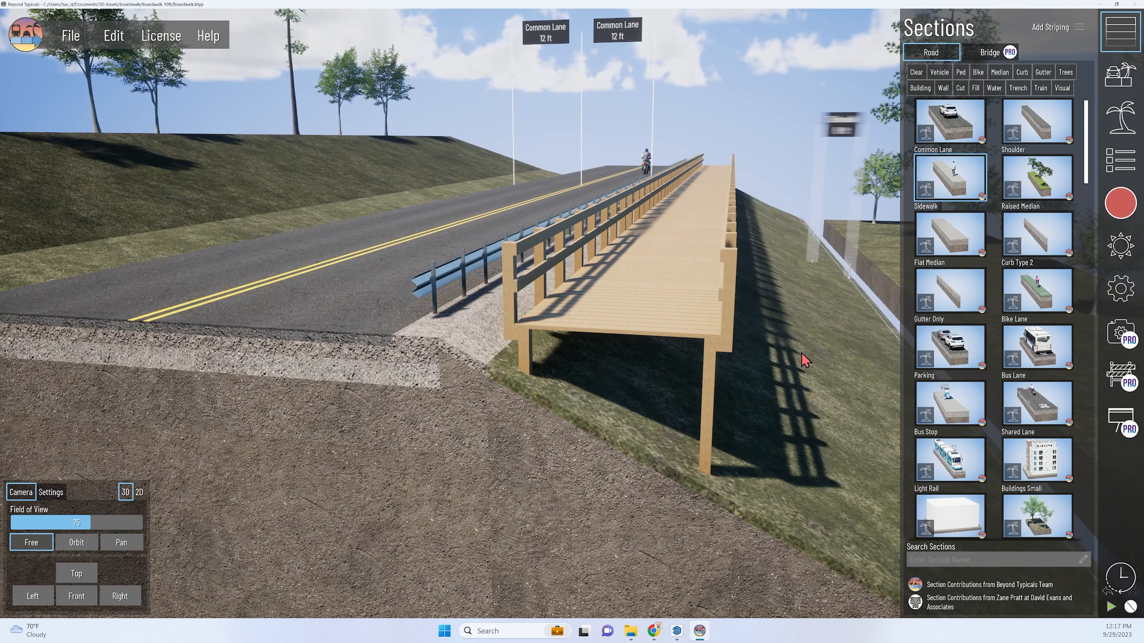
click(602, 509)
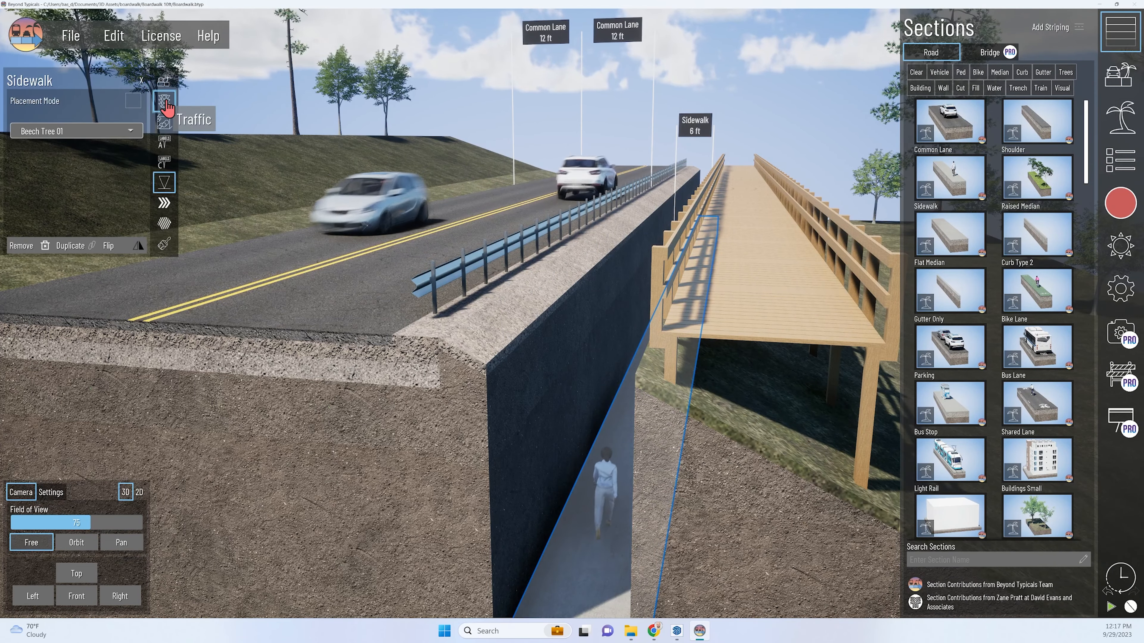
Raise the new sidewalk to about the level of the shoulder edge and set its width to 5 ft.
click(163, 87)
drag(66, 169, 87, 172)
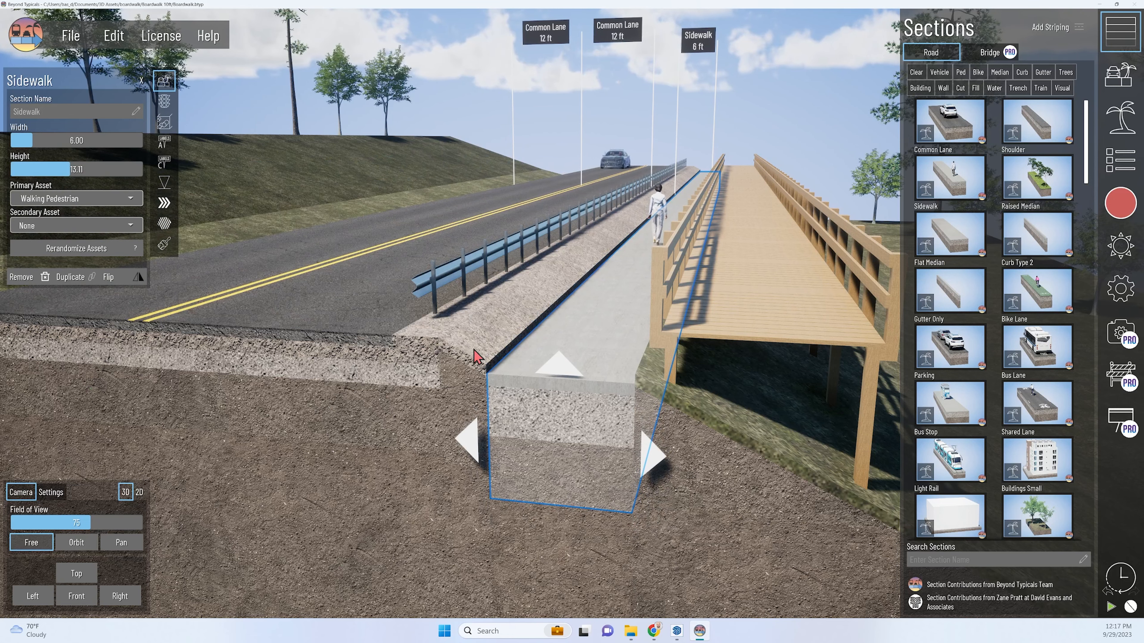
click(54, 137)
text(5)
key(Return)
Duplicate the sidewalk section and flip the copy beside the shoulder so its pedestrians walk the opposite way.
middle_drag(619, 528, 719, 467)
key(ctrl+d)
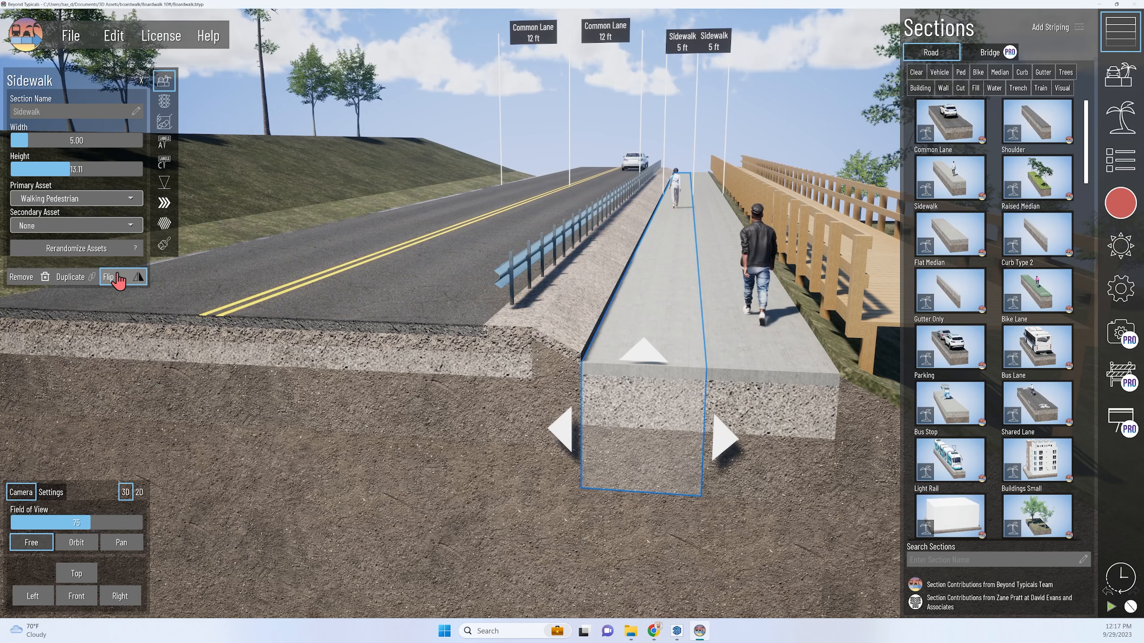
mouse_move(747, 311)
middle_down()
mouse_move(739, 299)
mouse_move(725, 305)
middle_up()
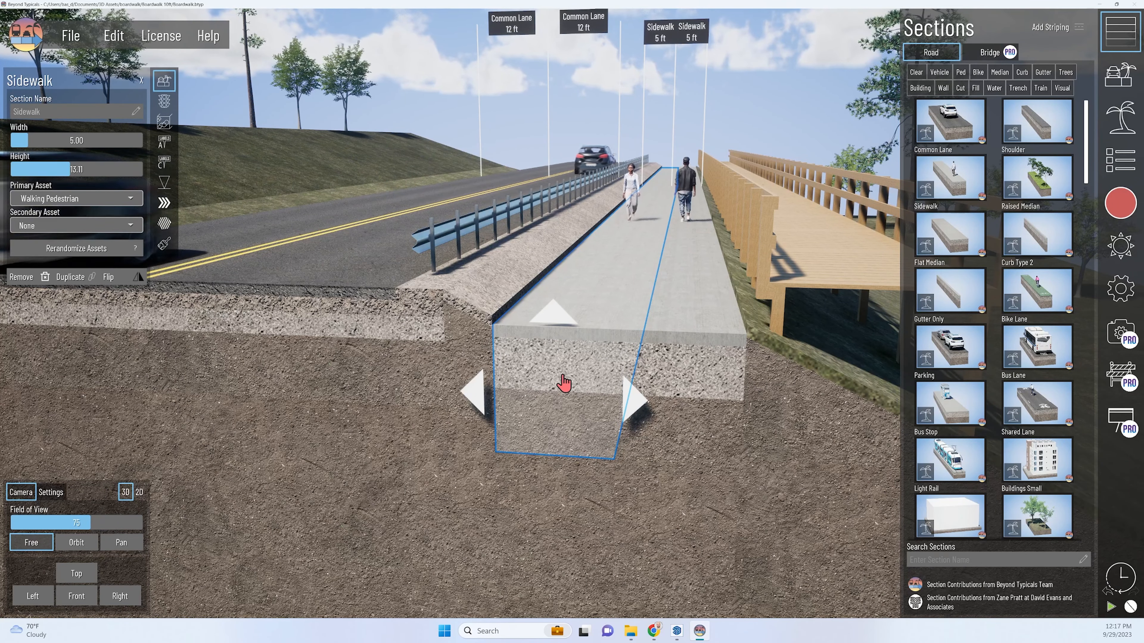
Set the basic texture of the sidewalk beside the shoulder to 41 Transparent.
click(165, 245)
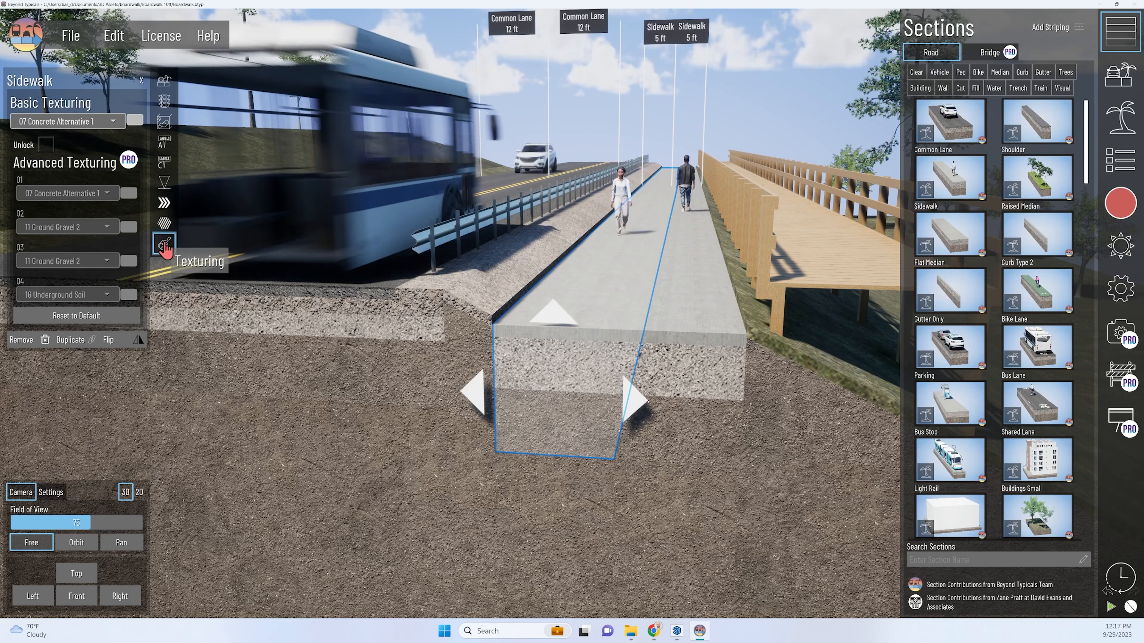
click(59, 122)
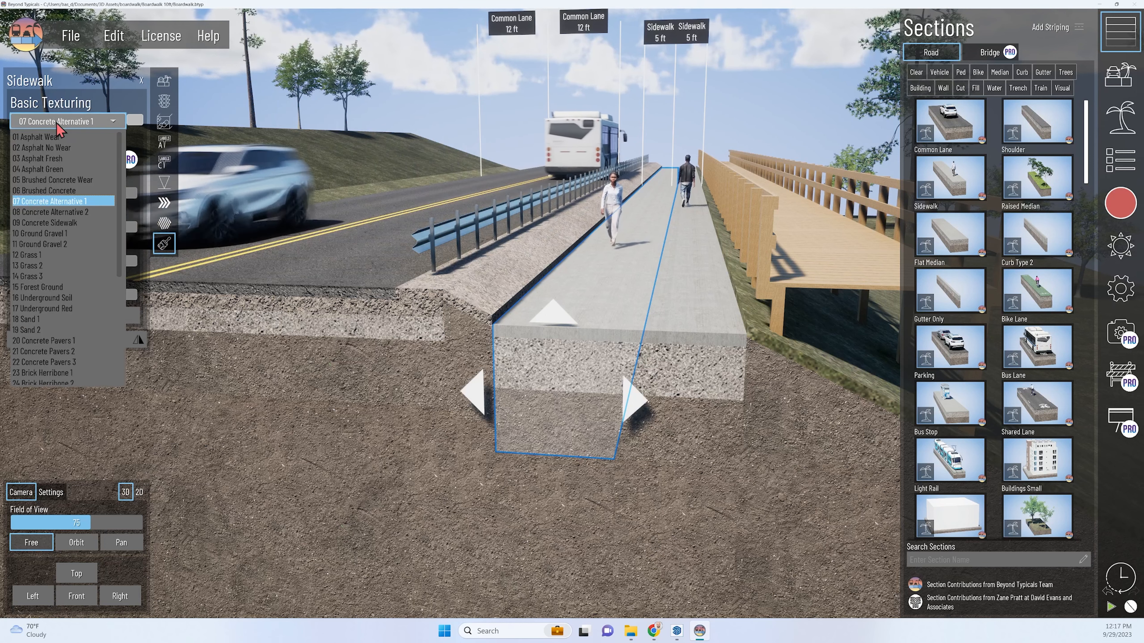
scroll(72, 337, down, 5)
click(65, 348)
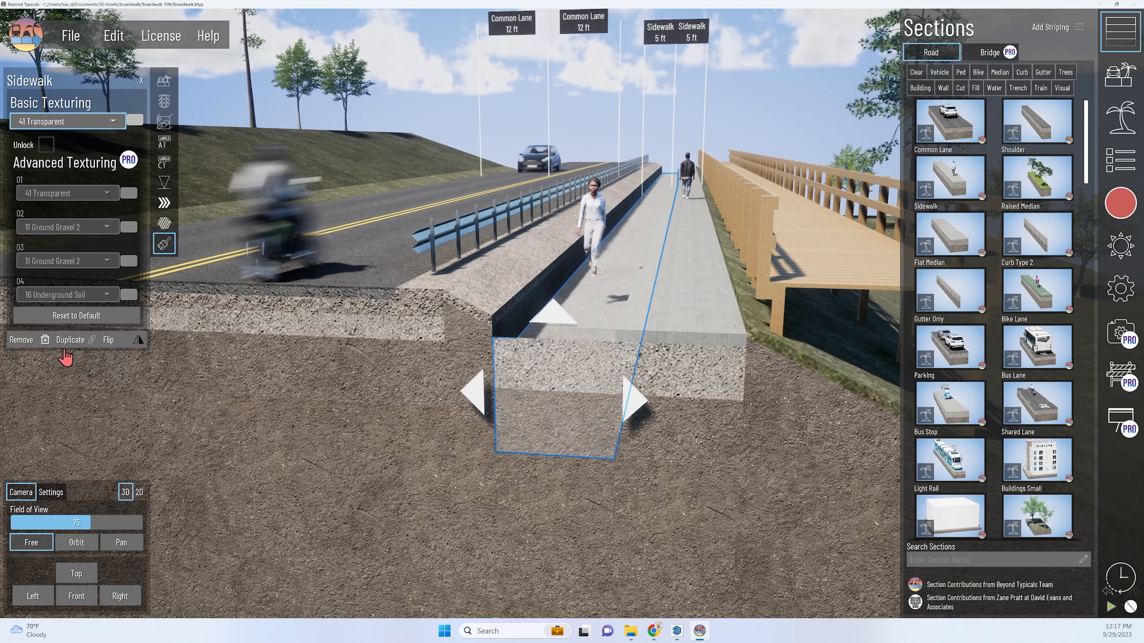
Unlock advanced texturing for the sidewalk beside the shoulder and set its texture layers 02, 03 and 04 to 41 Transparent.
click(46, 145)
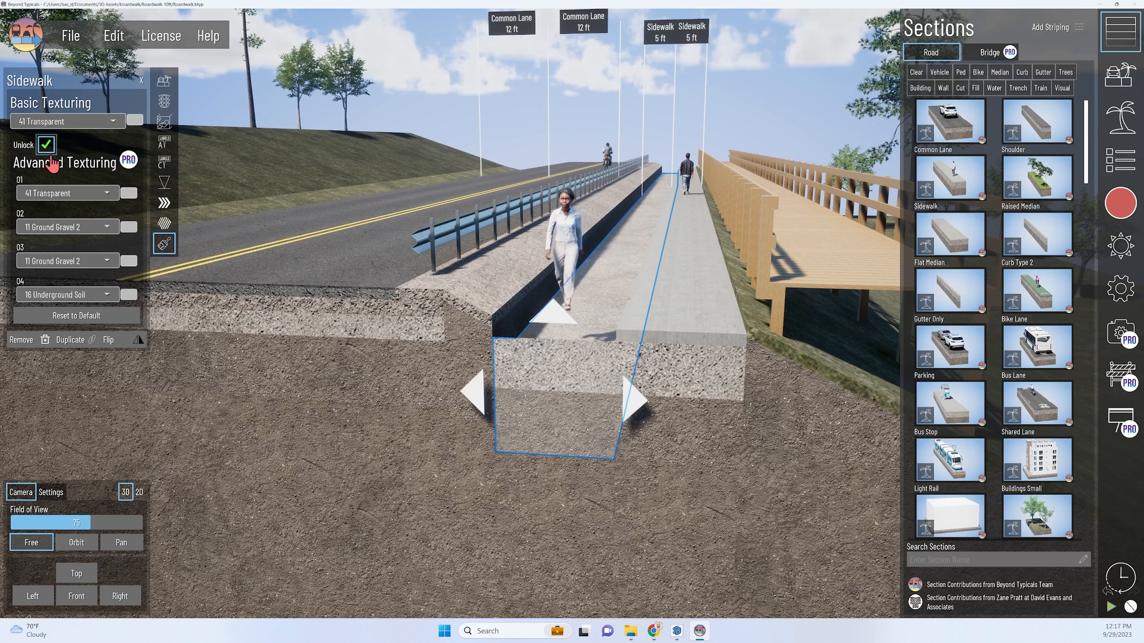
click(69, 227)
scroll(72, 392, down, 5)
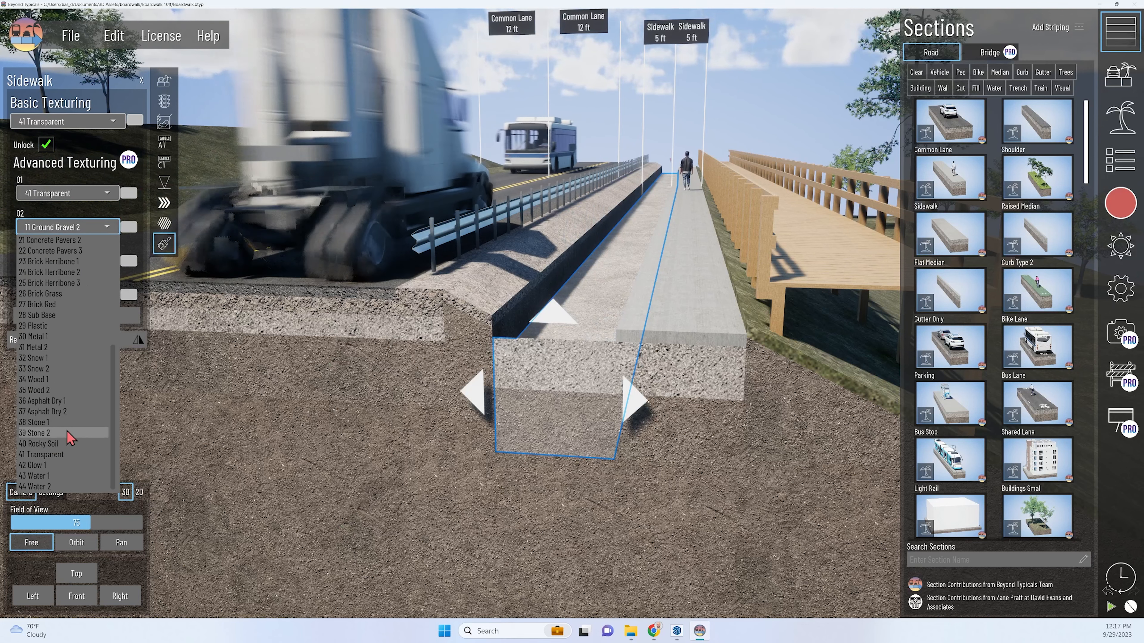
click(45, 454)
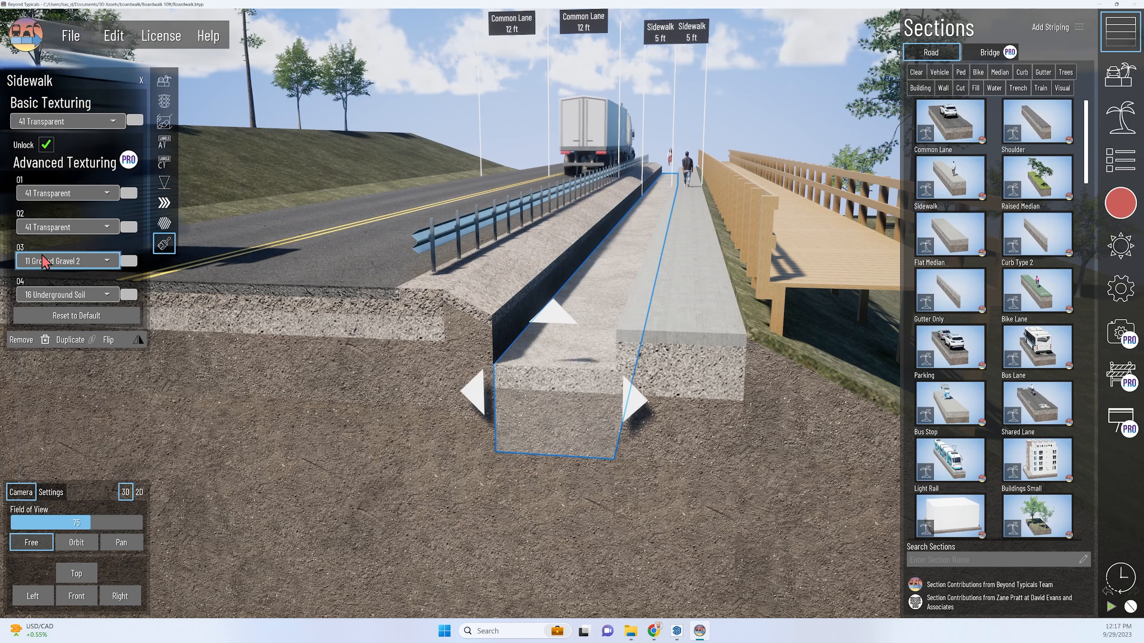
click(65, 261)
scroll(56, 469, down, 5)
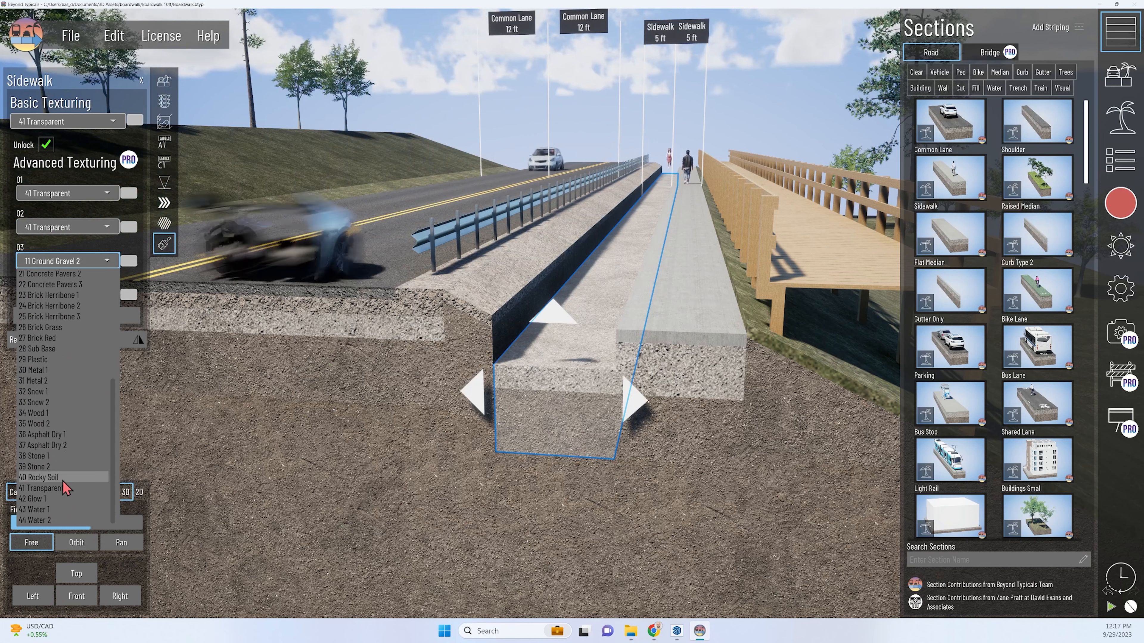
click(64, 488)
click(65, 294)
scroll(68, 496, down, 5)
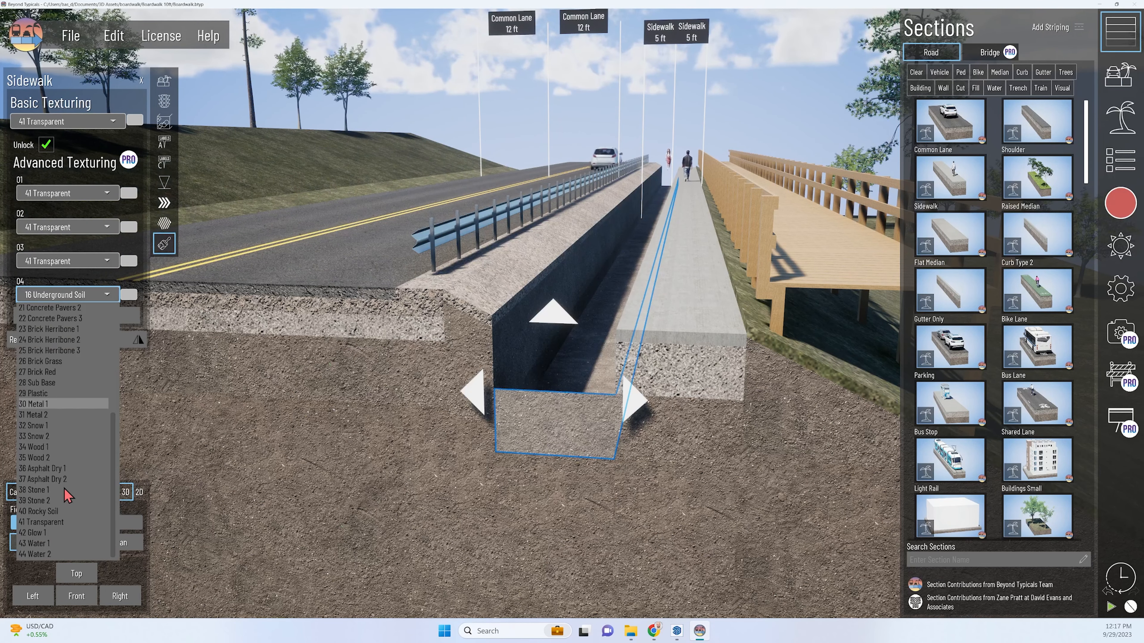
click(63, 523)
Set the basic texture of the sidewalk beside the fill slope to 41 Transparent and unlock its advanced texturing.
click(679, 362)
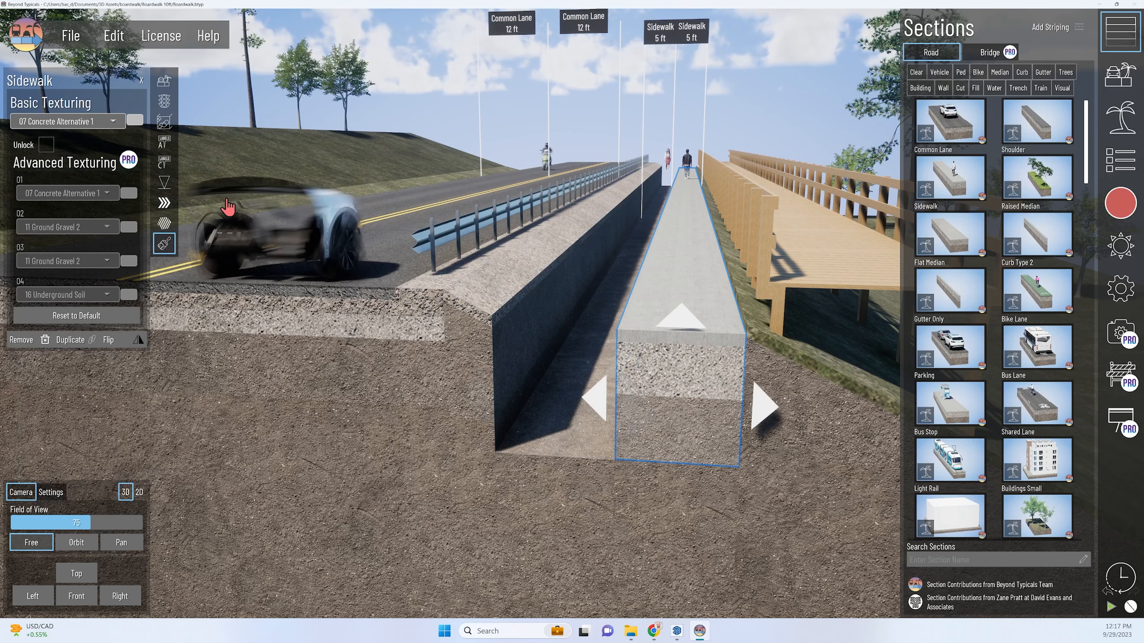
click(81, 122)
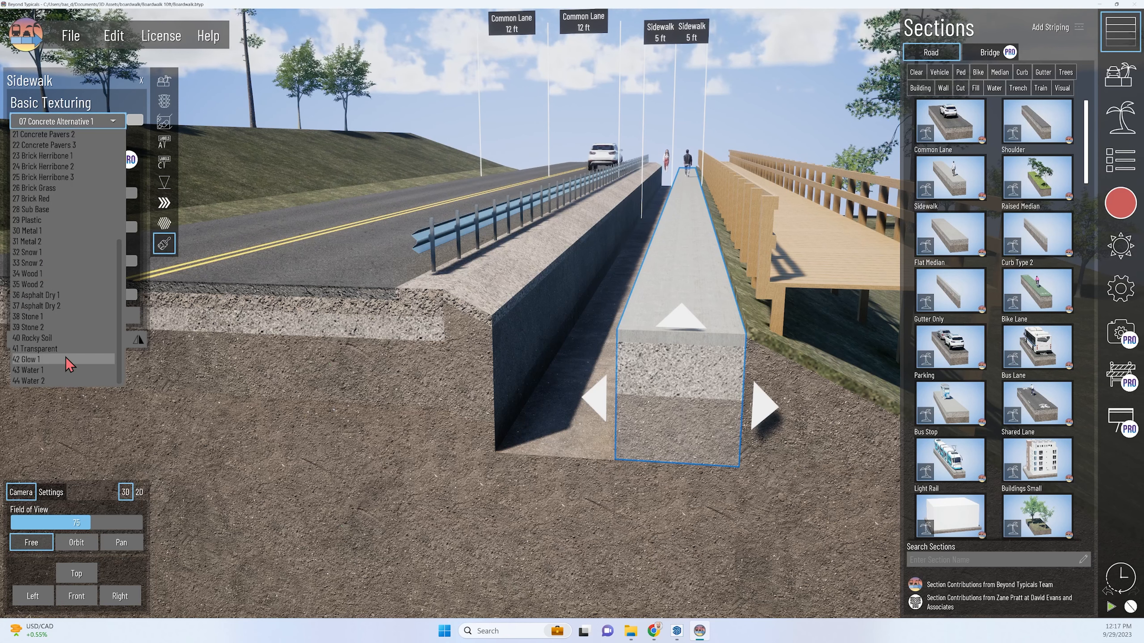
click(72, 348)
click(46, 145)
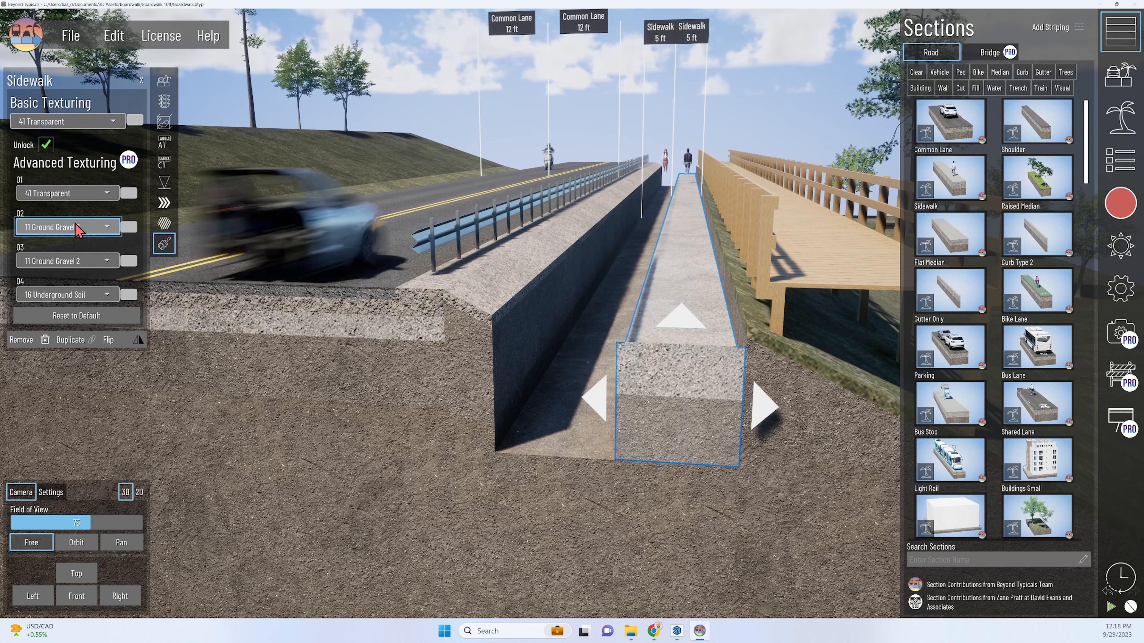
Set advanced texture layers 02, 03 and 04 of the sidewalk beside the fill slope to 41 Transparent.
click(68, 227)
scroll(58, 423, down, 5)
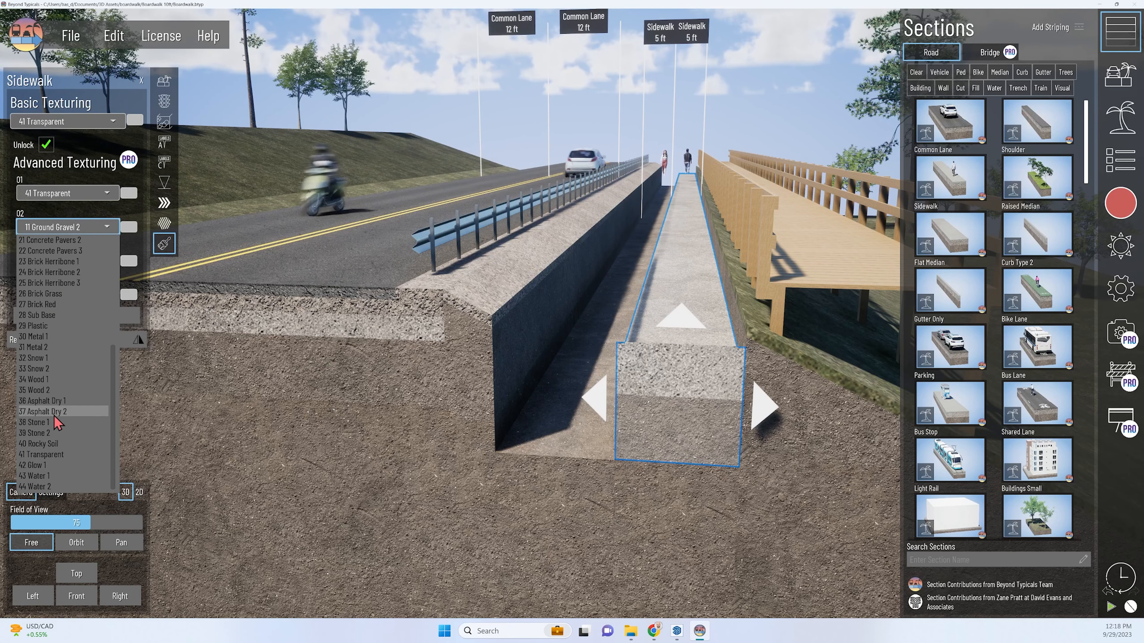
click(61, 455)
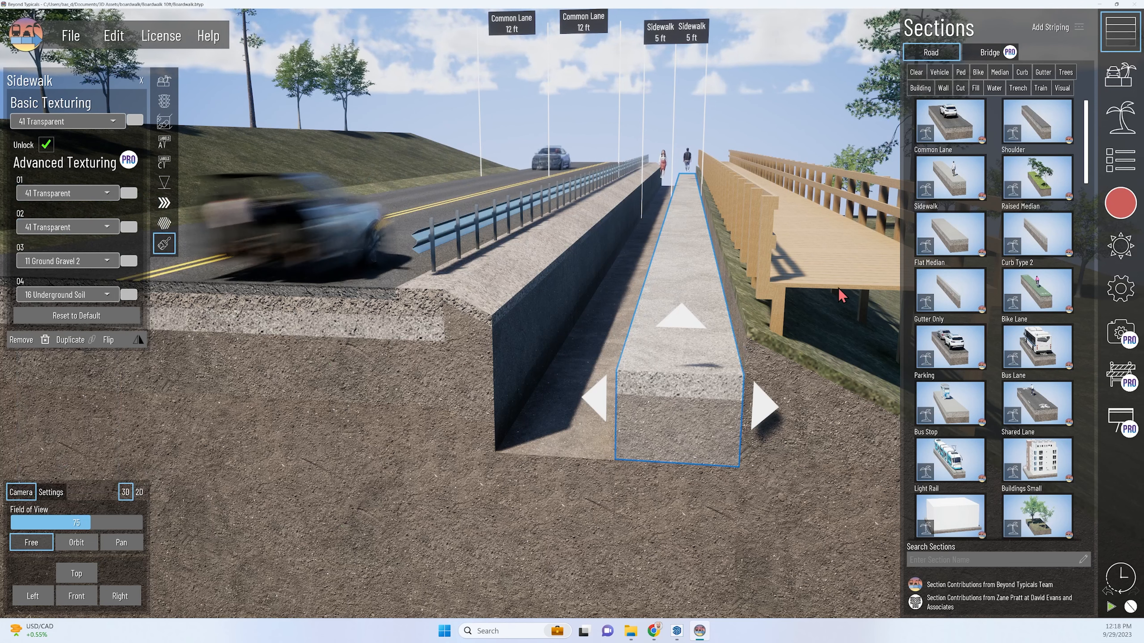
click(85, 261)
click(61, 488)
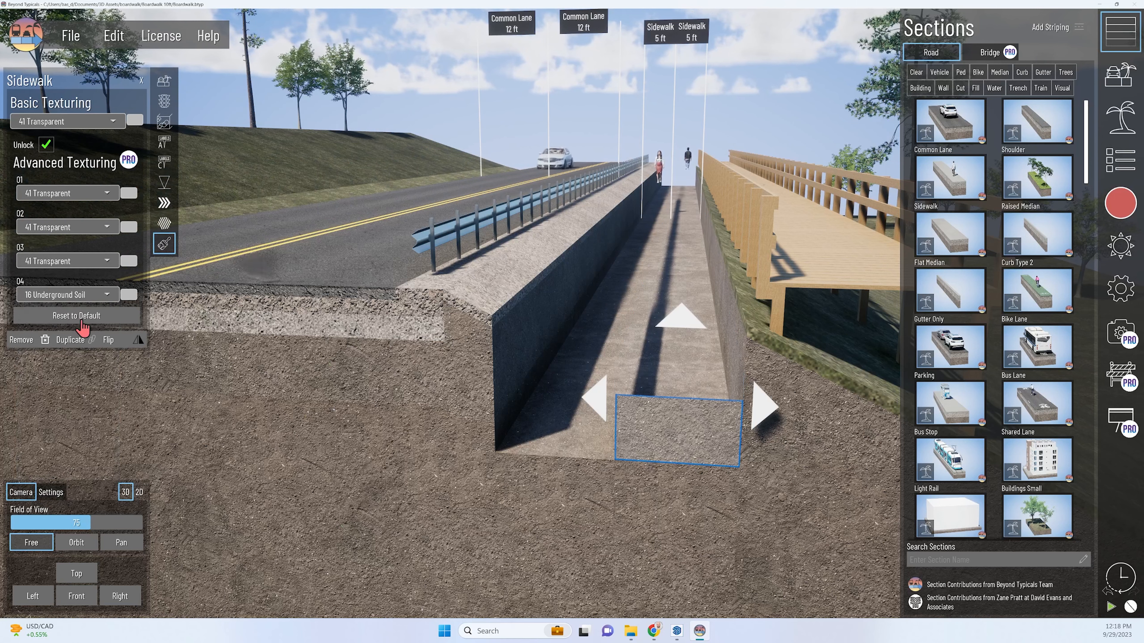
click(77, 295)
click(73, 523)
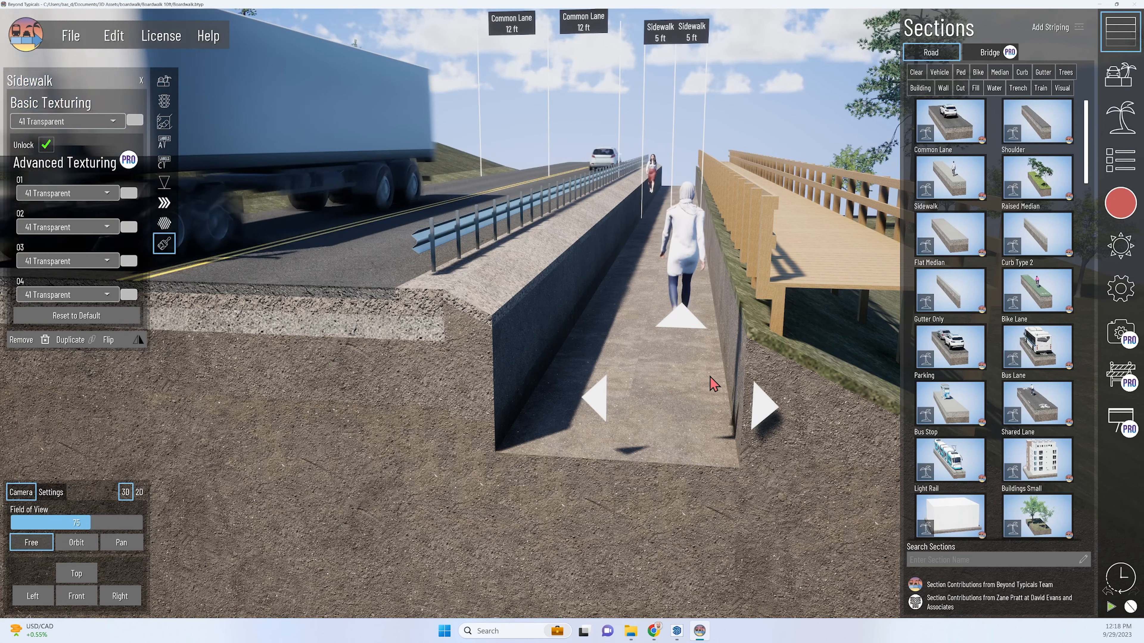
Delete the fill slope section that carries the boardwalk.
middle_drag(713, 380, 661, 355)
middle_drag(505, 381, 636, 342)
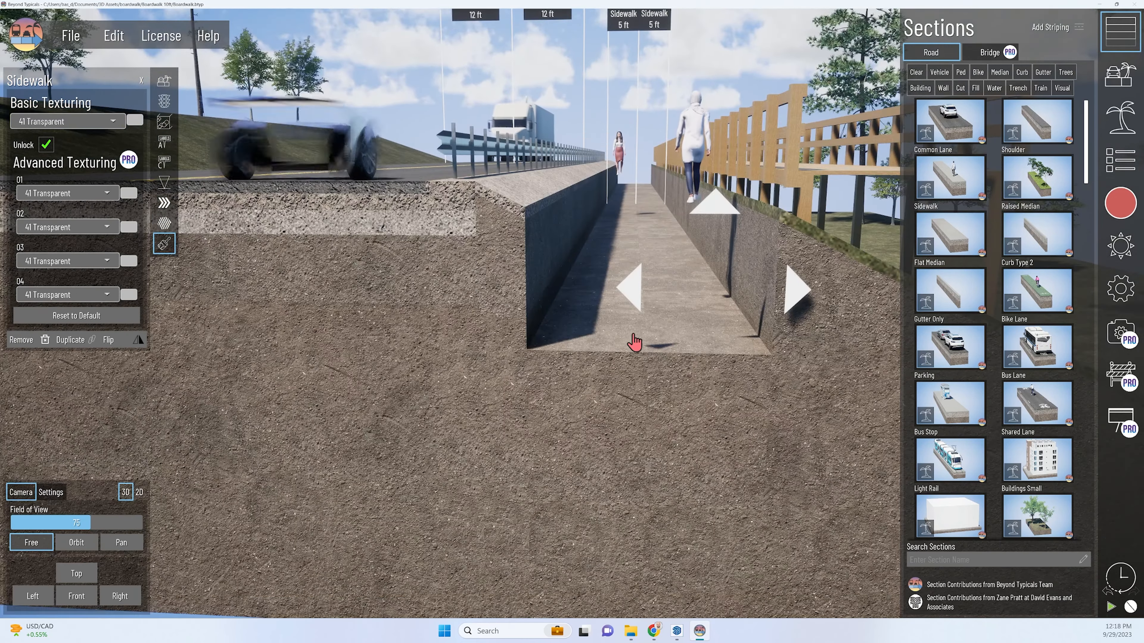
middle_drag(707, 256, 620, 266)
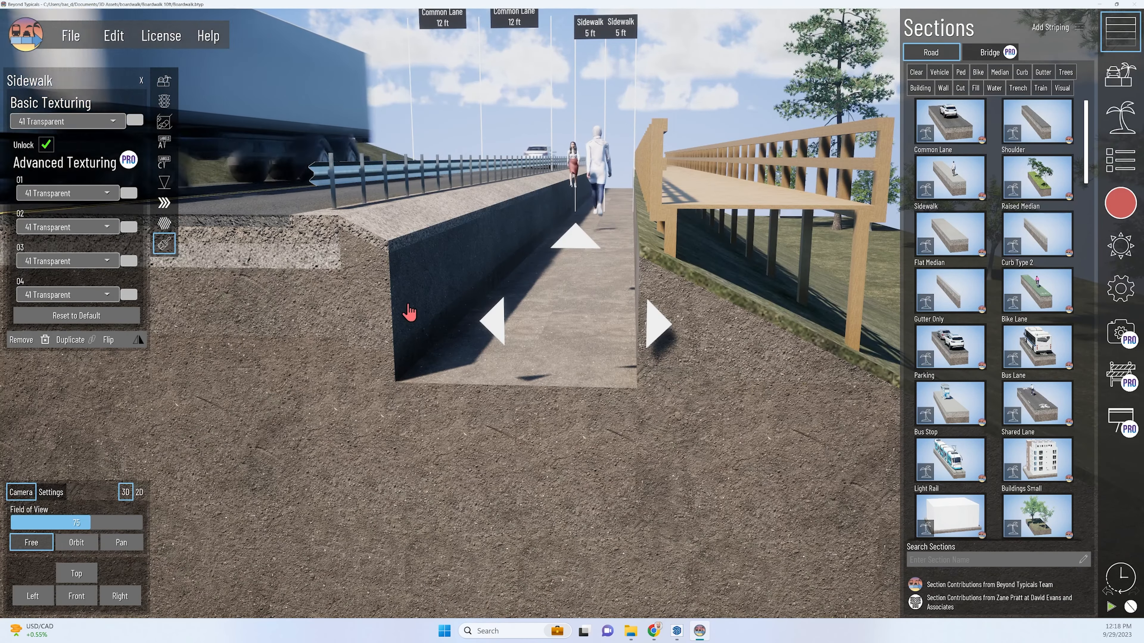
middle_drag(685, 327, 599, 398)
click(559, 345)
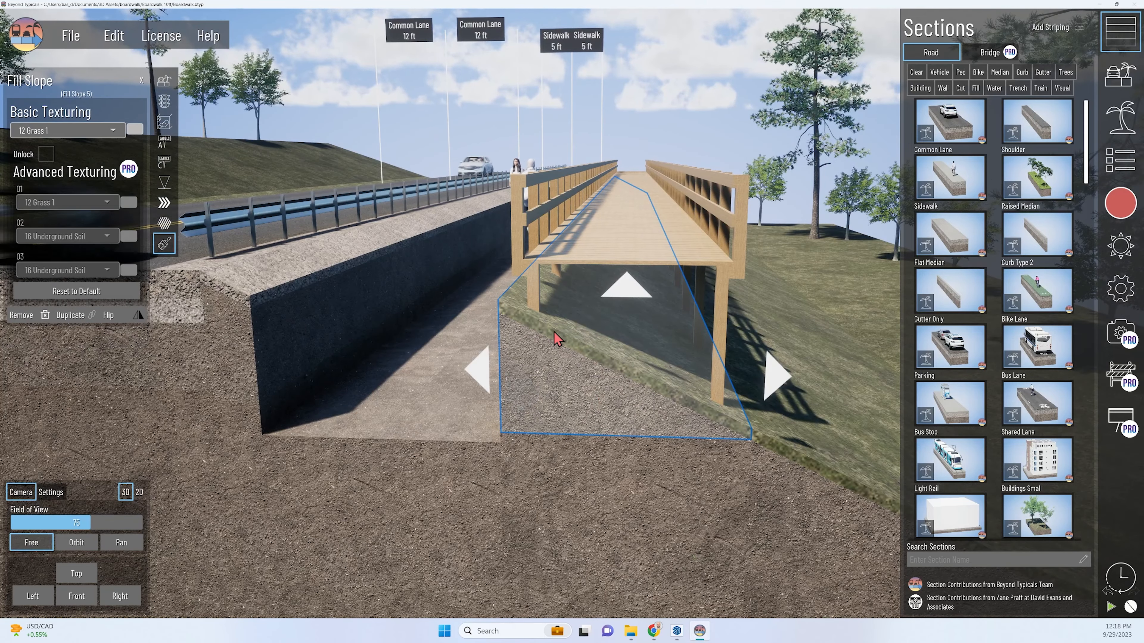
key(Delete)
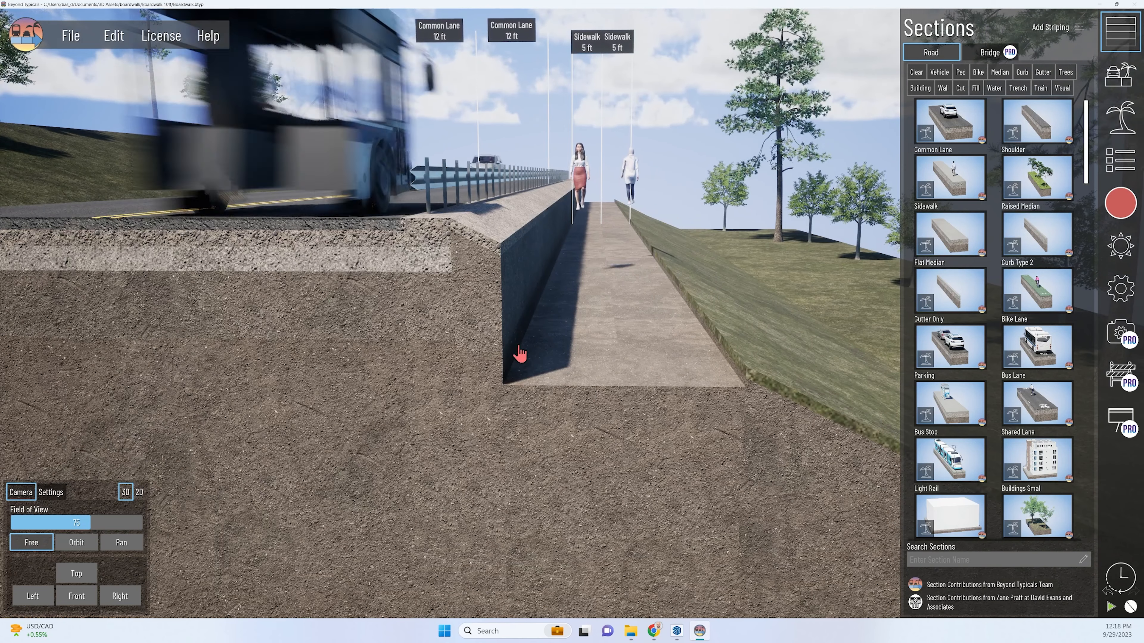
Select the transparent sidewalk beside the slope and enable the imported Boardwalk asset for Sidewalk sections.
click(640, 364)
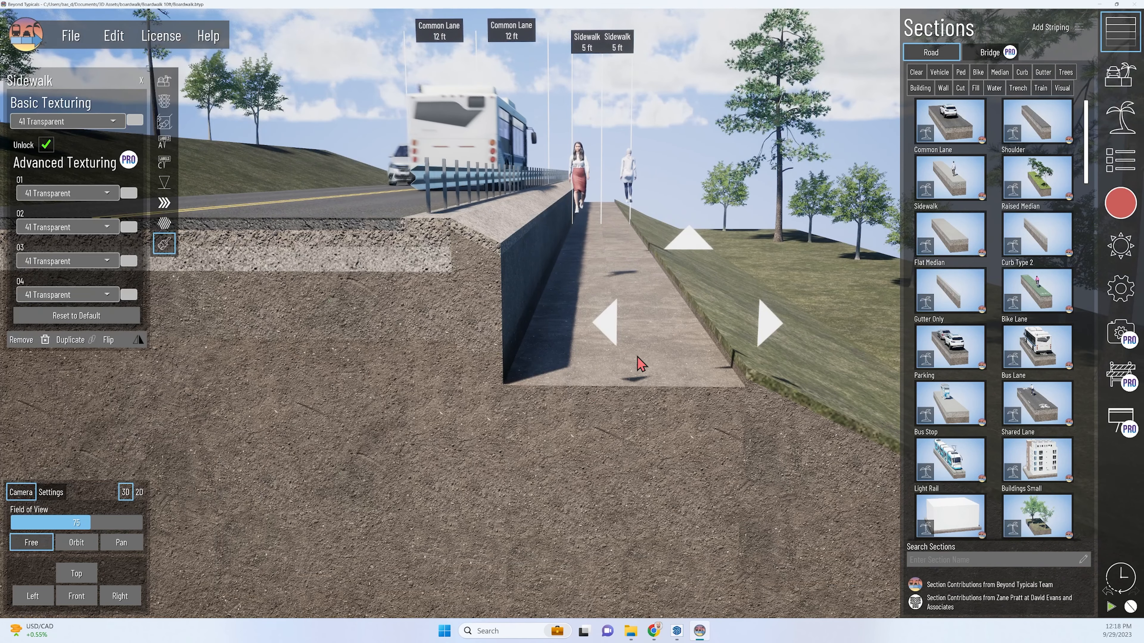
click(164, 84)
click(1114, 119)
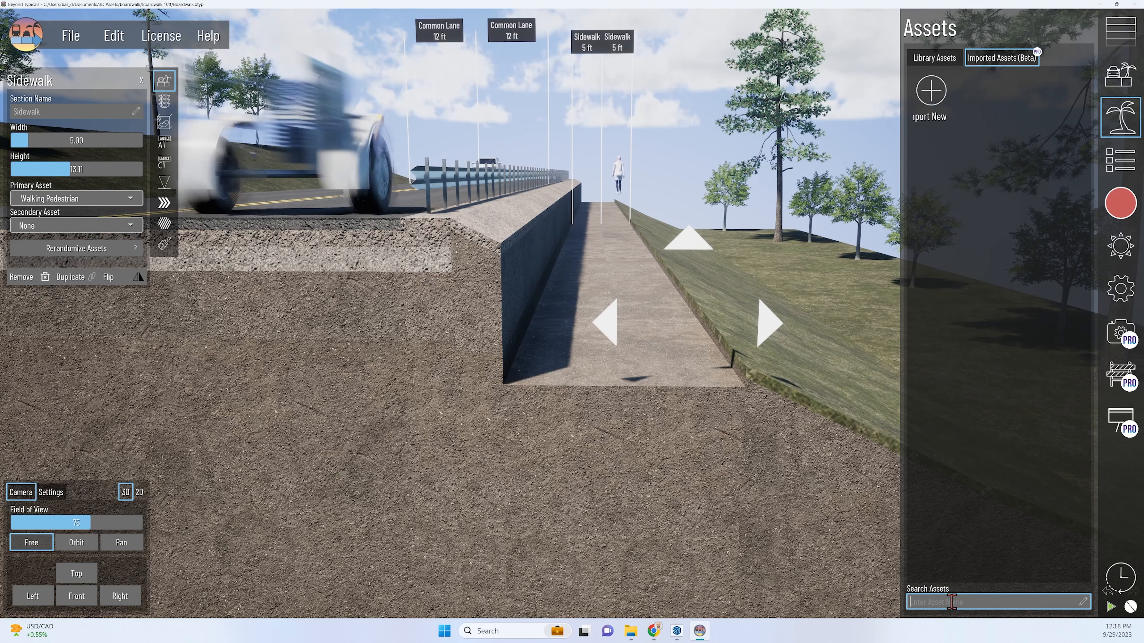
click(982, 96)
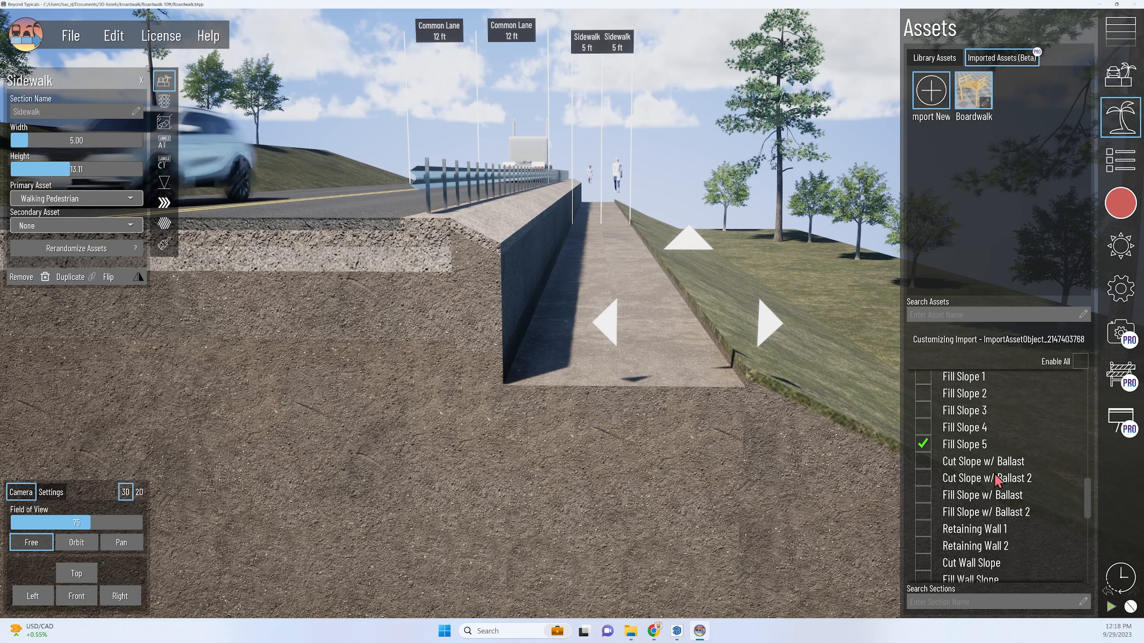
scroll(979, 435, up, 15)
scroll(979, 435, up, 10)
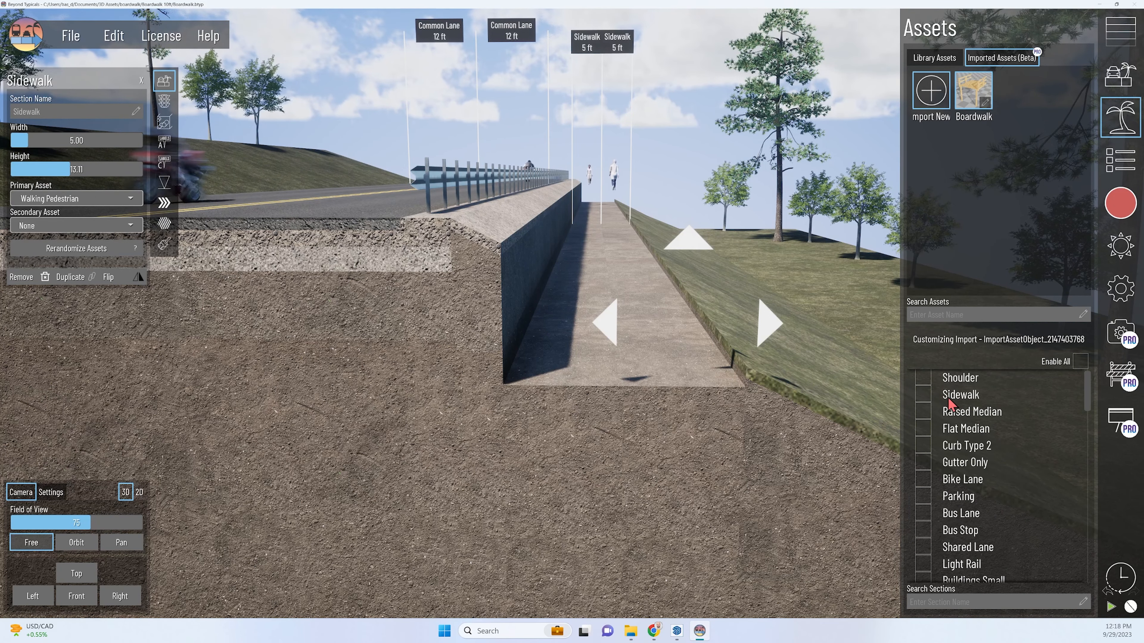
click(924, 395)
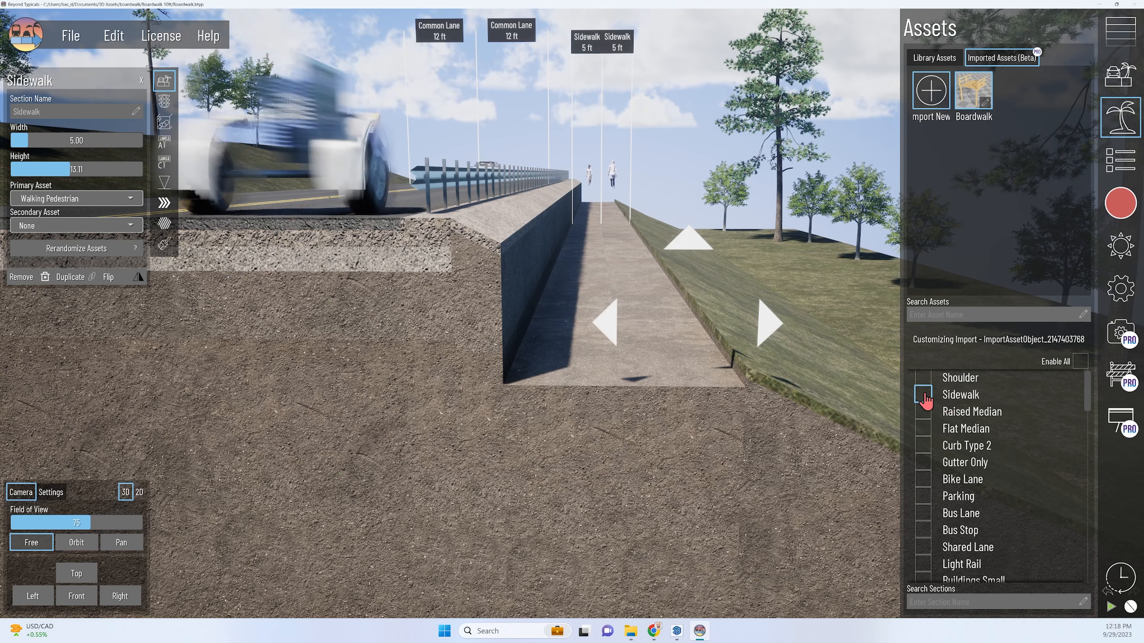
Set the sidewalk's primary asset to Walking Pedestrian and its secondary asset to Boardwalk-Wood.obj.
middle_drag(452, 326, 310, 316)
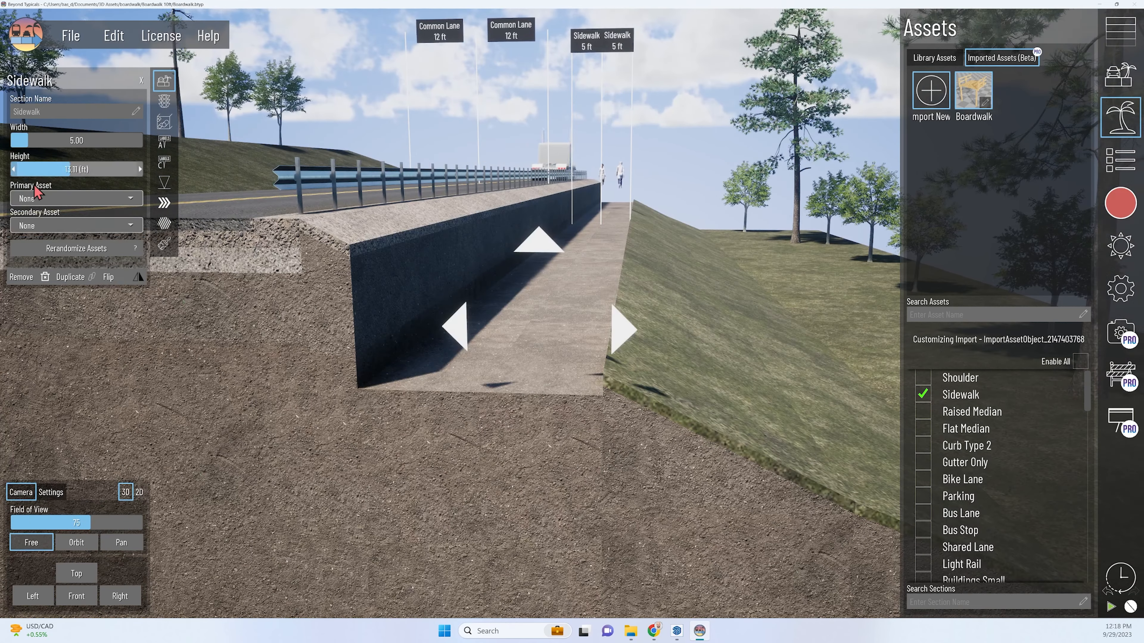
click(484, 337)
click(529, 340)
click(72, 198)
click(70, 235)
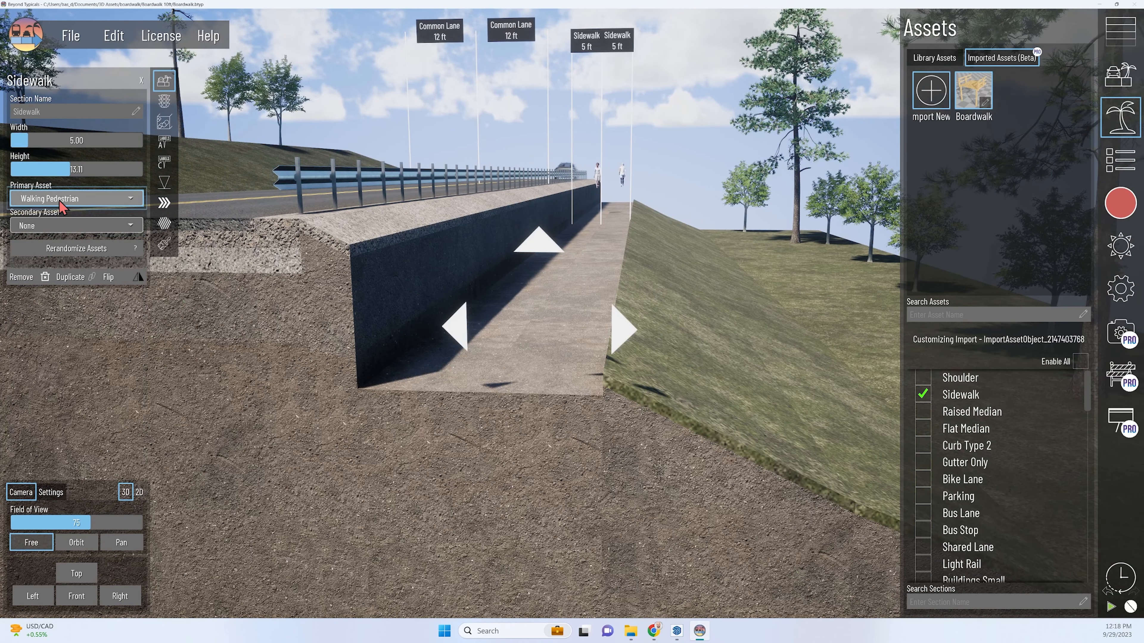
click(73, 225)
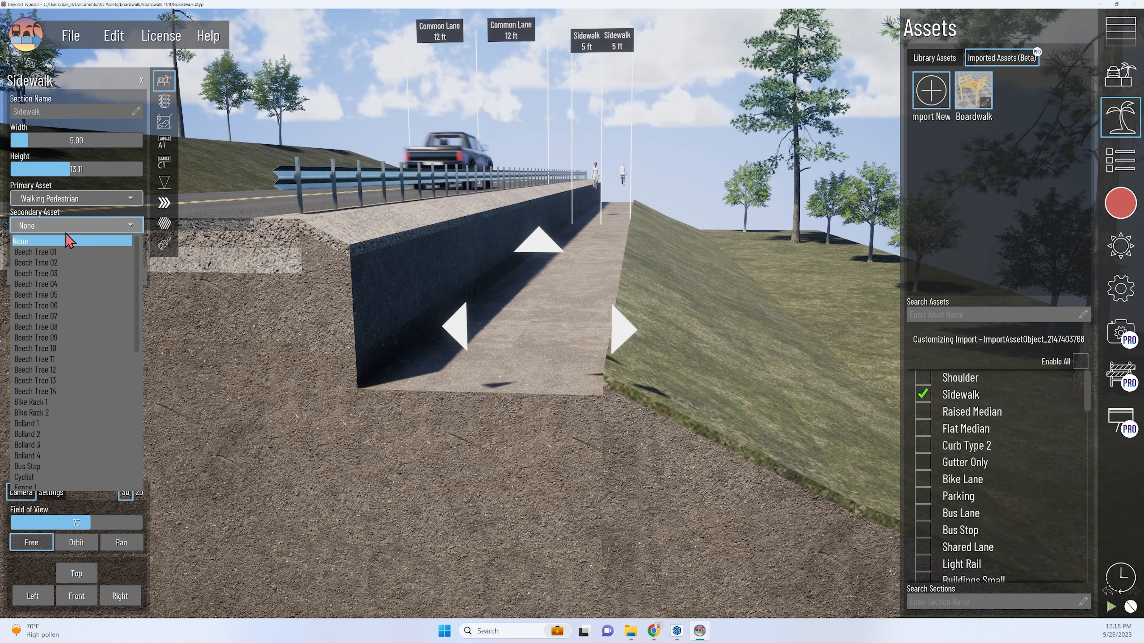
scroll(65, 422, down, 5)
scroll(65, 432, down, 3)
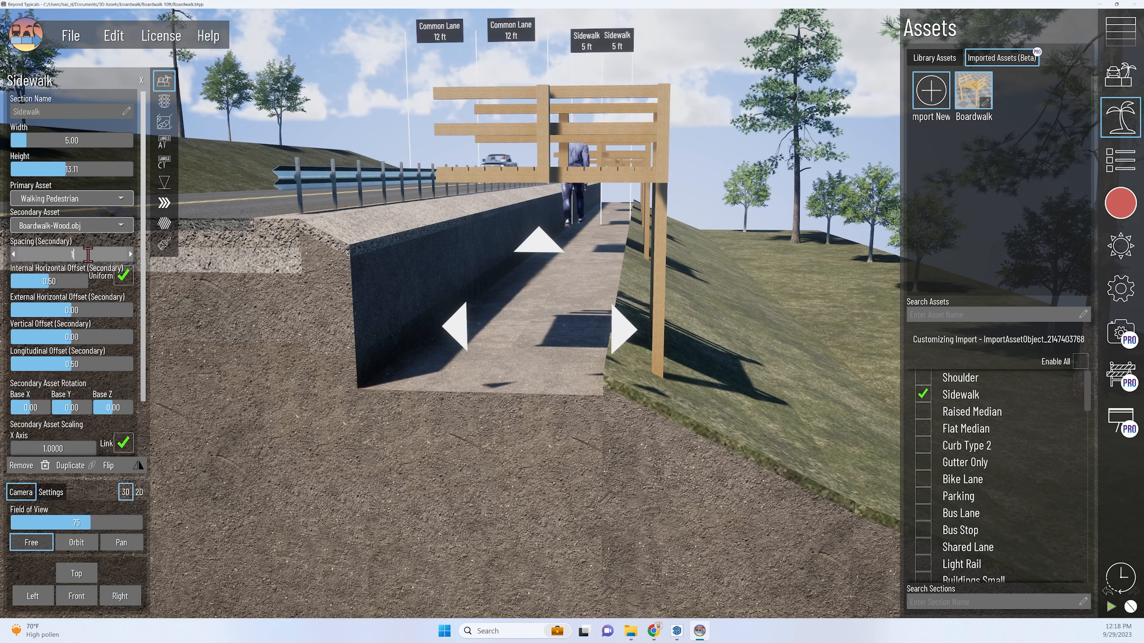
Give the boardwalk asset a spacing of 10, an internal horizontal offset of 0, a vertical offset of -3.70 and a Base Z rotation of 90.
click(112, 407)
text(90)
click(280, 323)
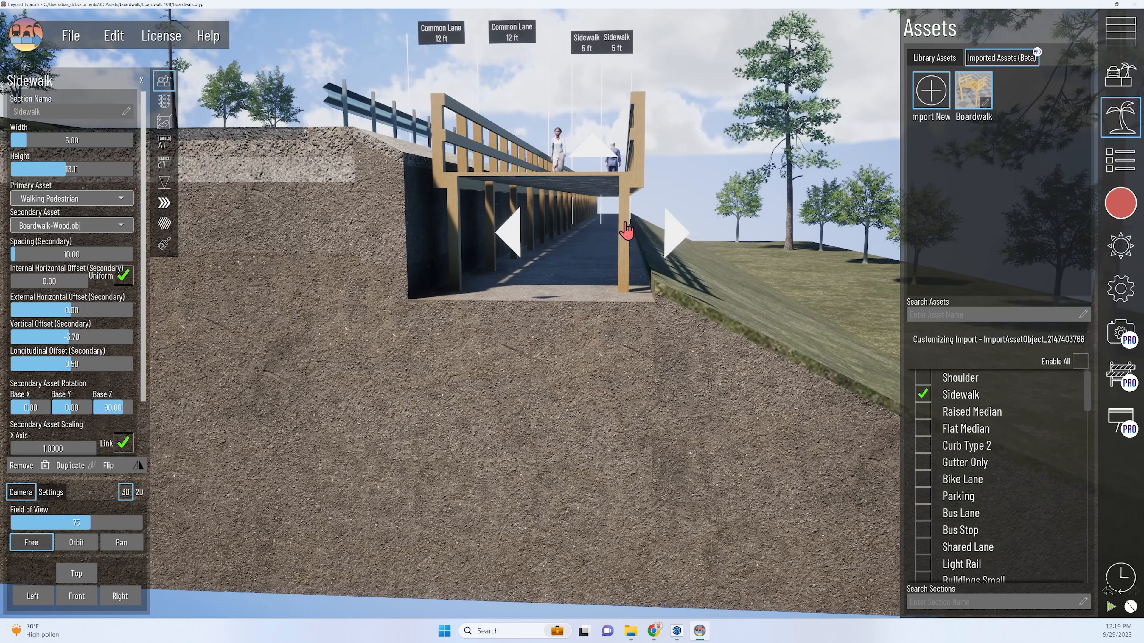
Raise the boardwalk to the pedestrians' feet by setting its secondary vertical offset to -3.40.
mouse_move(625, 231)
middle_down()
mouse_move(643, 248)
mouse_move(637, 237)
middle_up()
scroll(580, 256, up, 4)
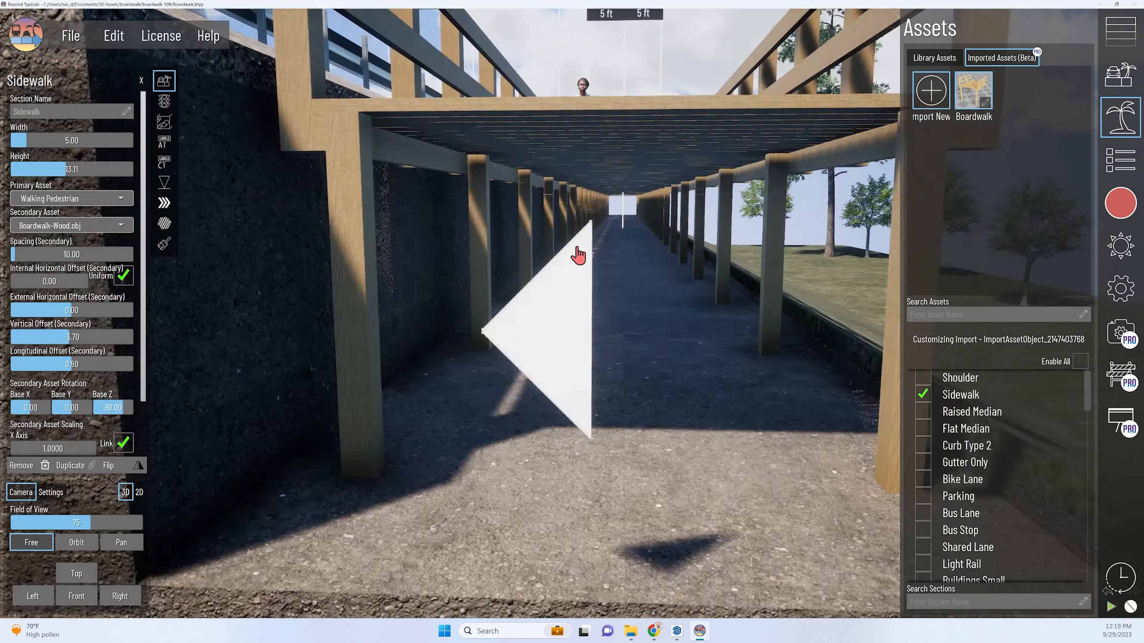
scroll(579, 244, down, 1)
scroll(575, 222, up, 1)
scroll(585, 212, down, 1)
scroll(587, 211, down, 2)
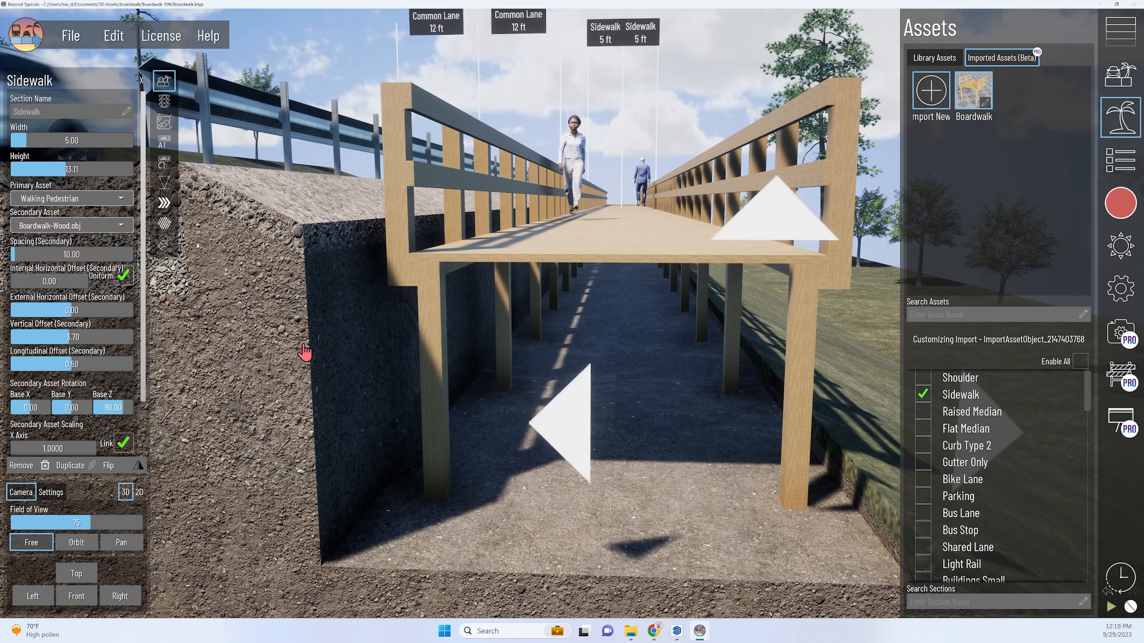
click(130, 341)
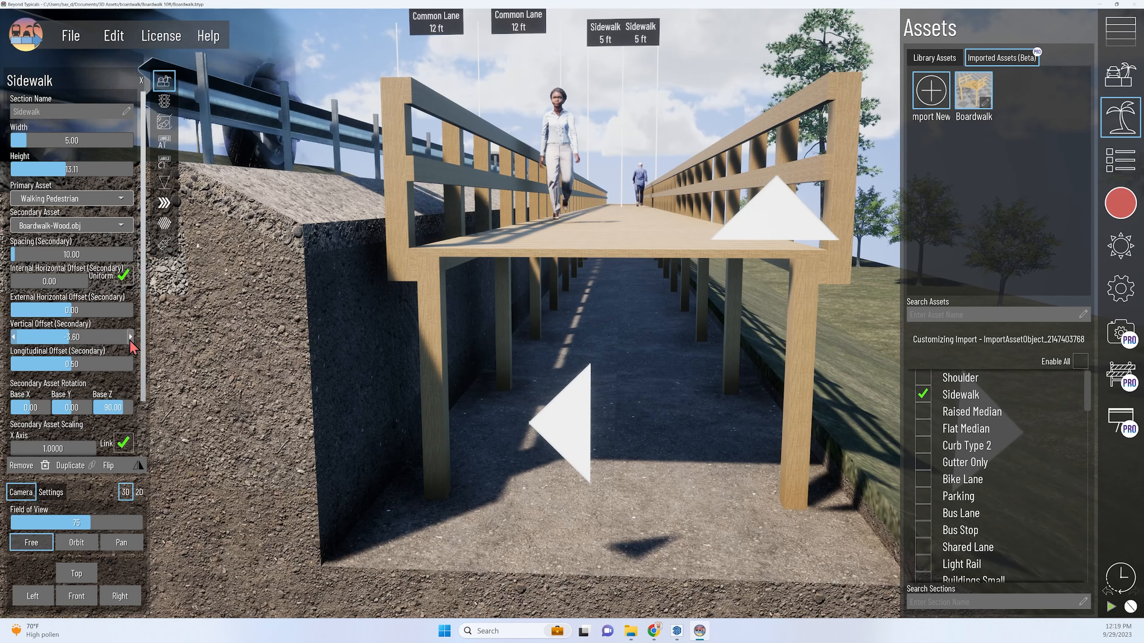
click(130, 340)
click(129, 340)
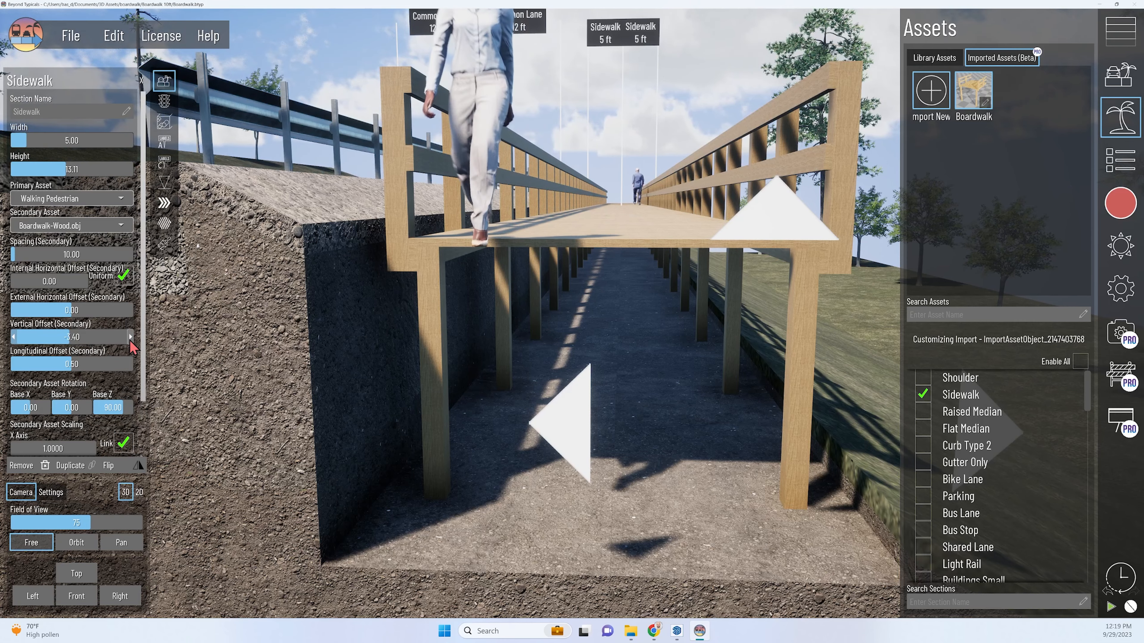
Shift the boardwalk along the road by setting its secondary longitudinal offset to 0.49.
scroll(396, 289, down, 5)
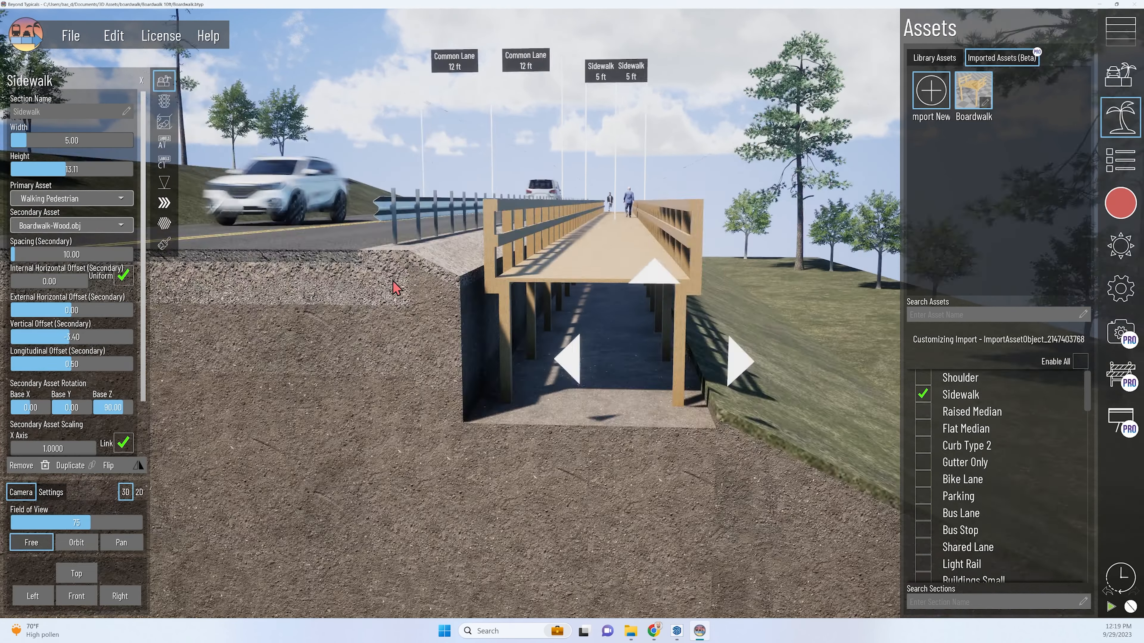
right_drag(396, 289, 546, 306)
scroll(545, 305, down, 3)
middle_drag(381, 321, 399, 316)
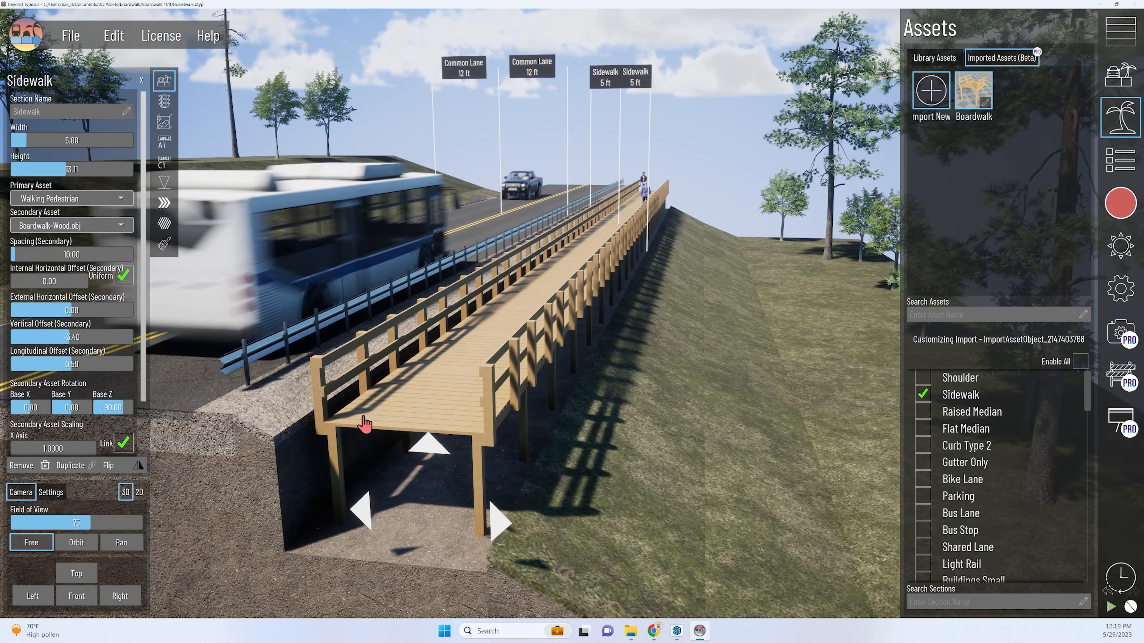
click(15, 363)
click(13, 362)
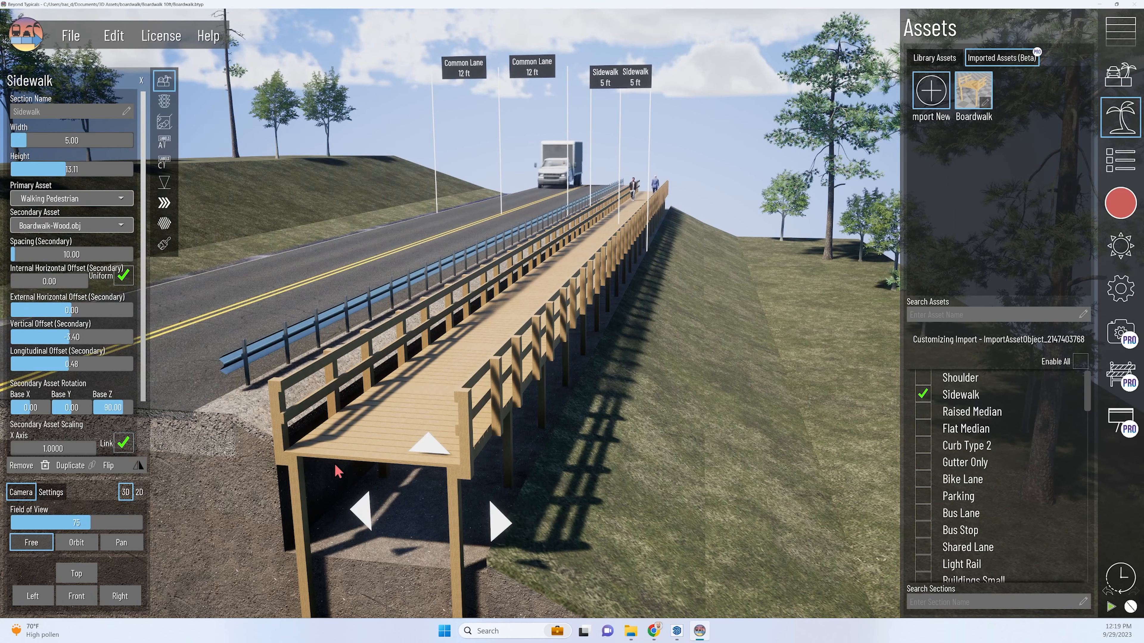
middle_drag(338, 472, 350, 429)
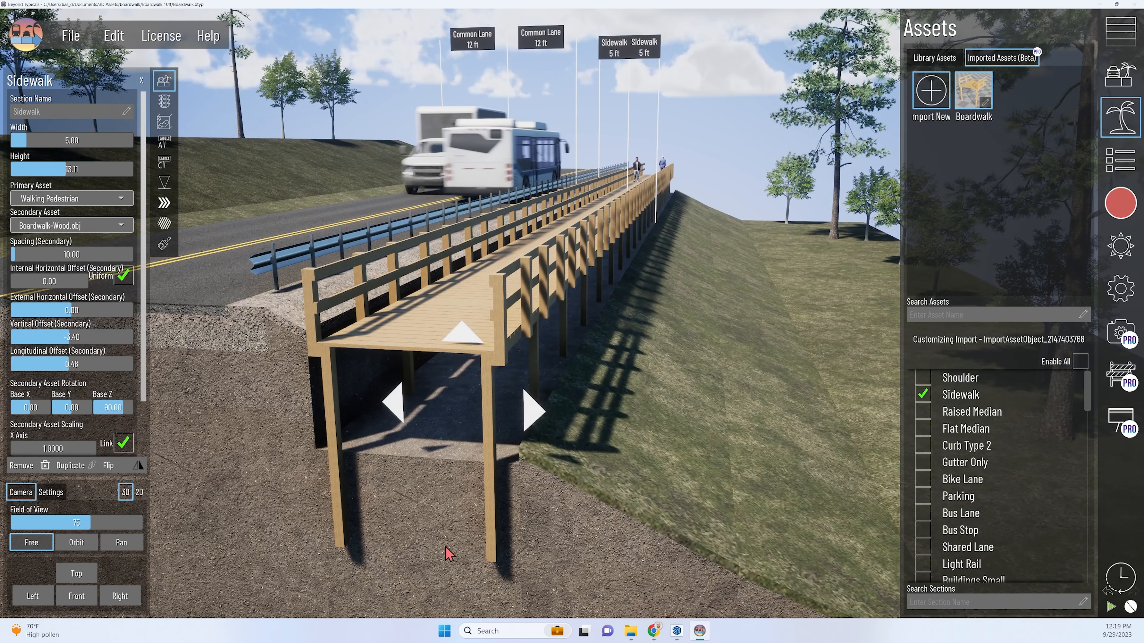
middle_drag(445, 547, 428, 512)
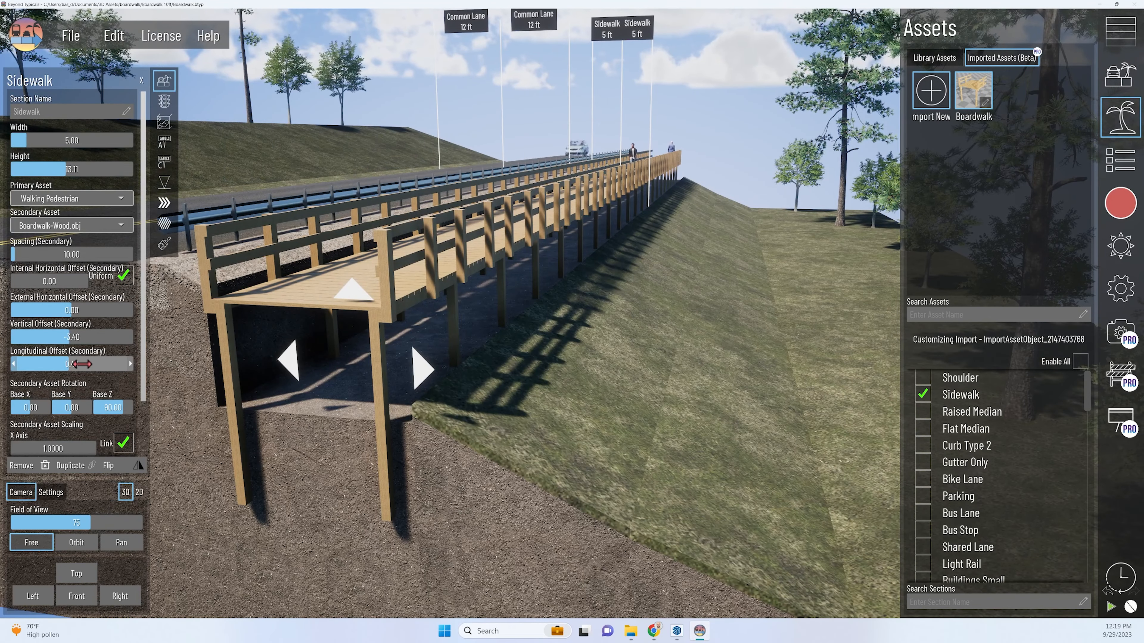
click(130, 364)
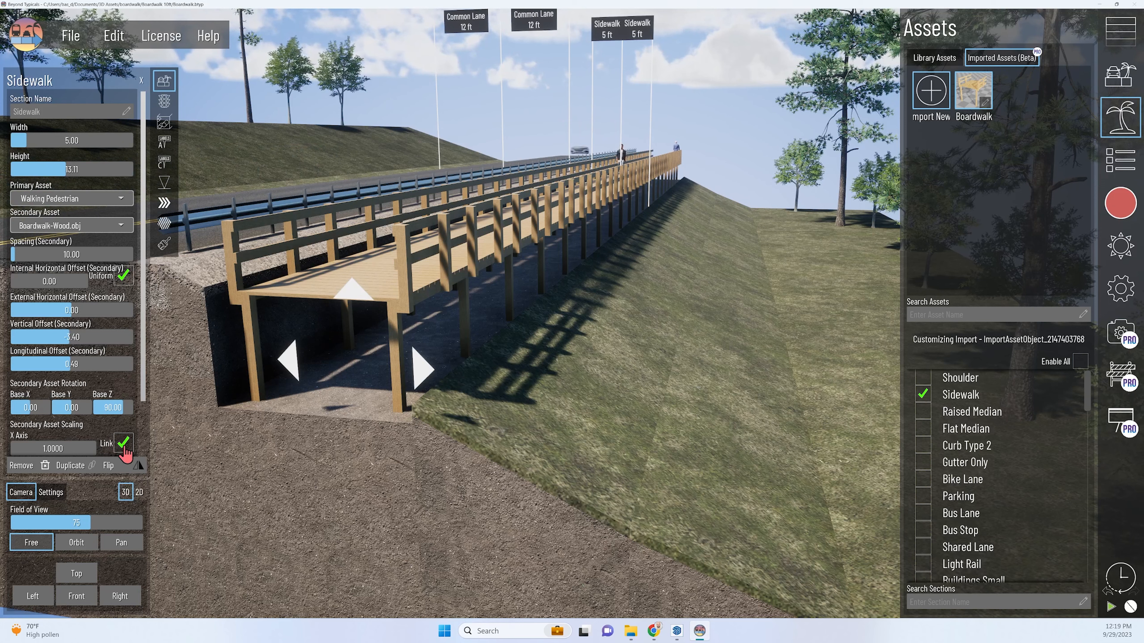
Unlink the boardwalk's secondary scaling axes and set its Y Axis scale to 1.25 to lengthen the posts.
scroll(94, 387, down, 1)
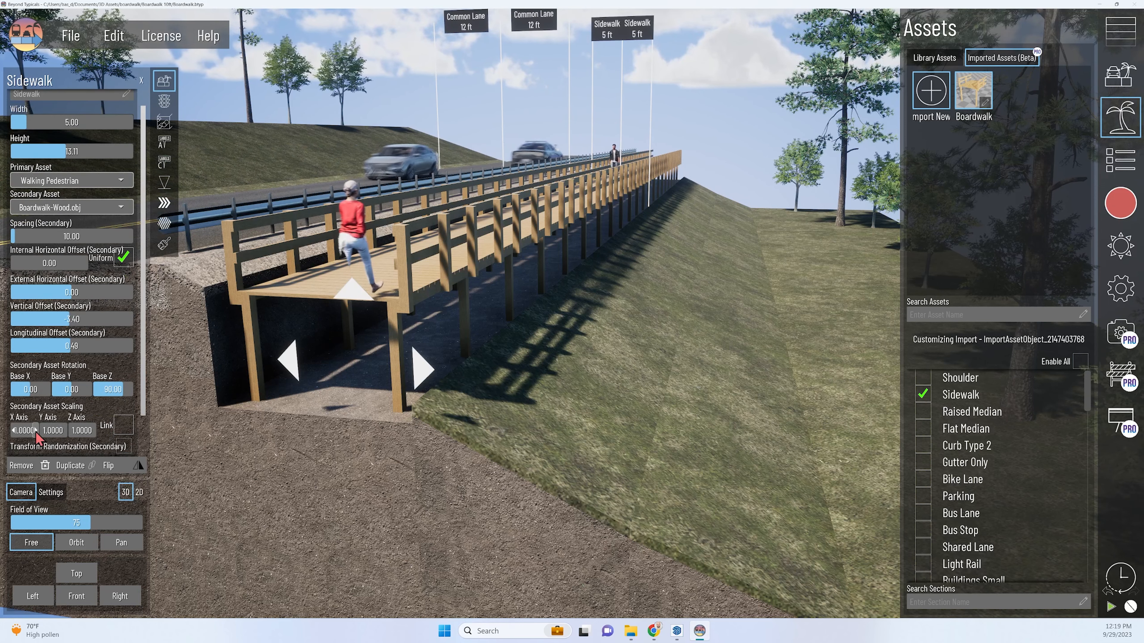
click(35, 431)
click(14, 431)
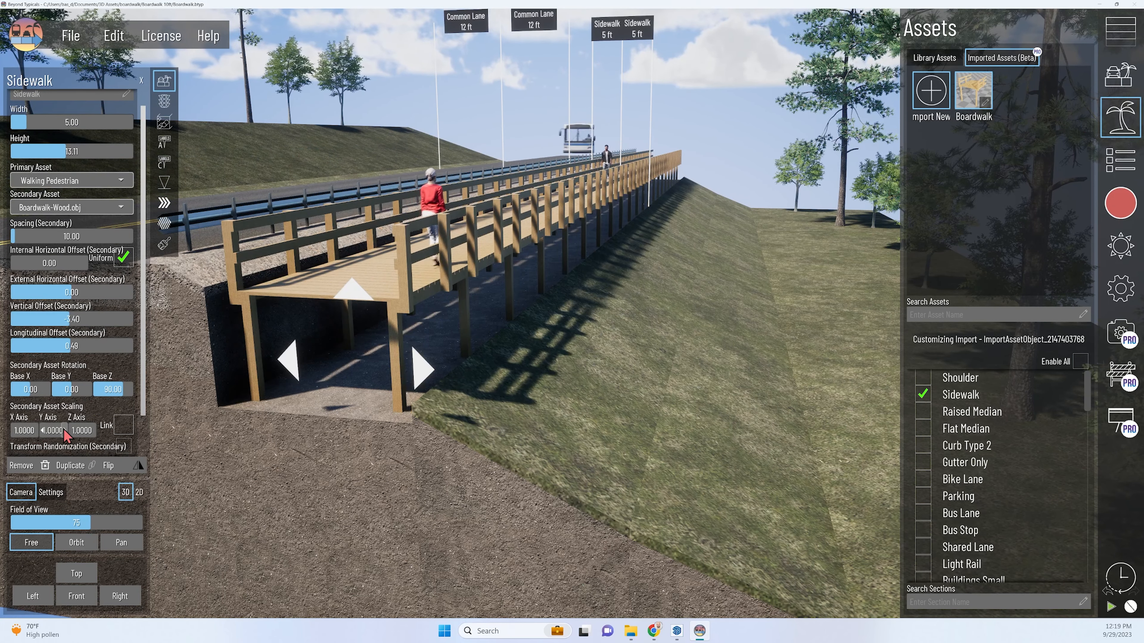
click(65, 431)
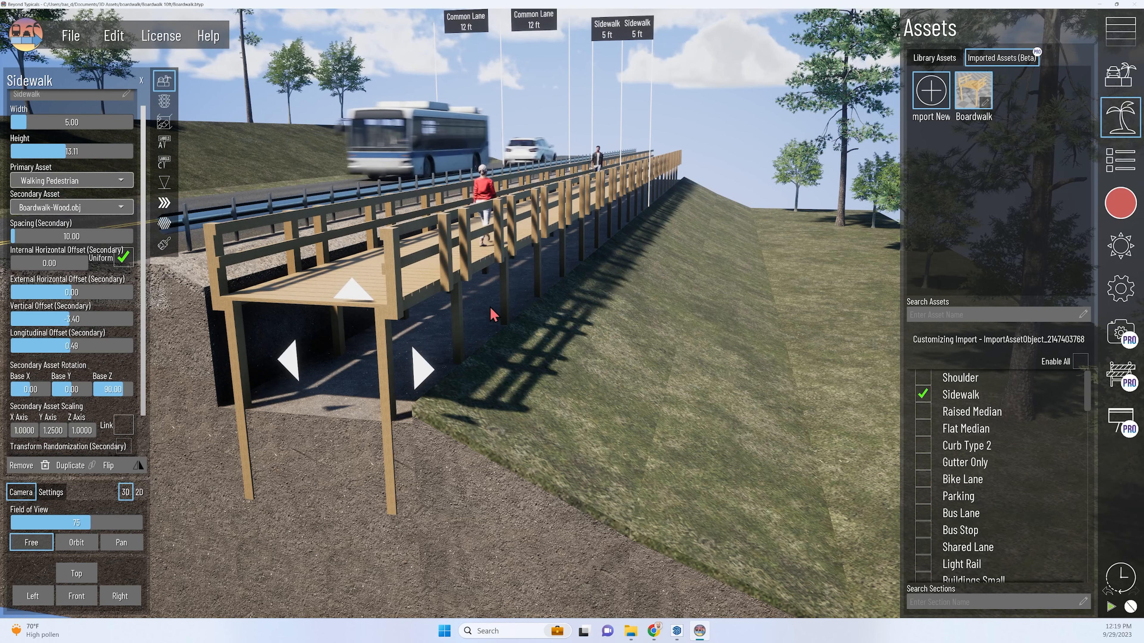
Try secondary spacings of 15 and 14 for the boardwalk and inspect the joints between its segments.
right_drag(491, 308, 509, 315)
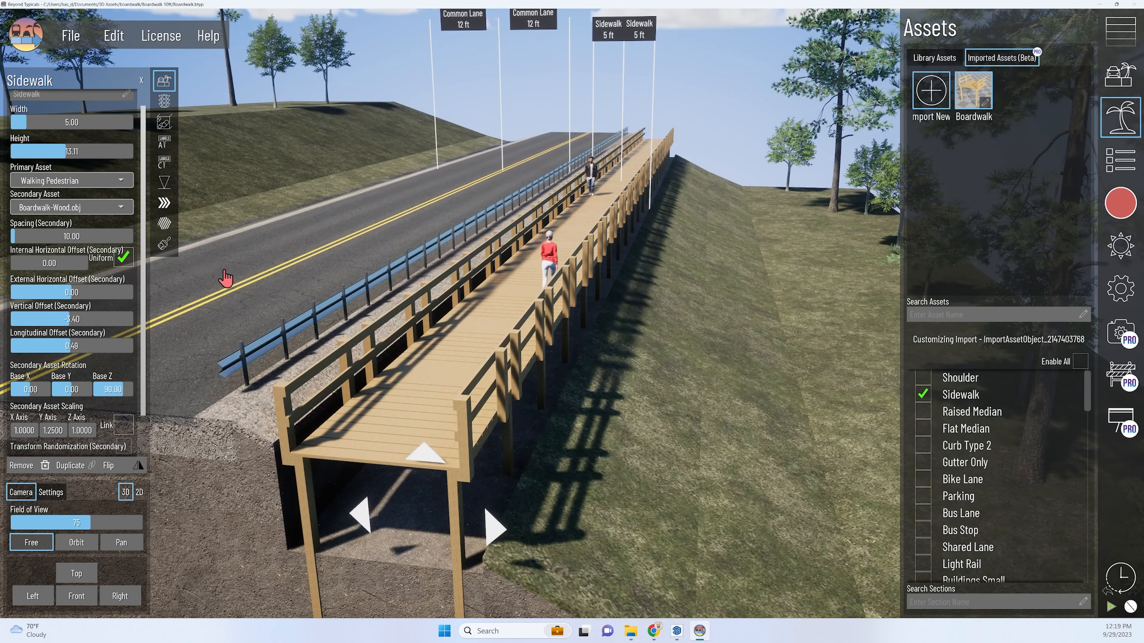
click(130, 238)
click(130, 238)
click(130, 238)
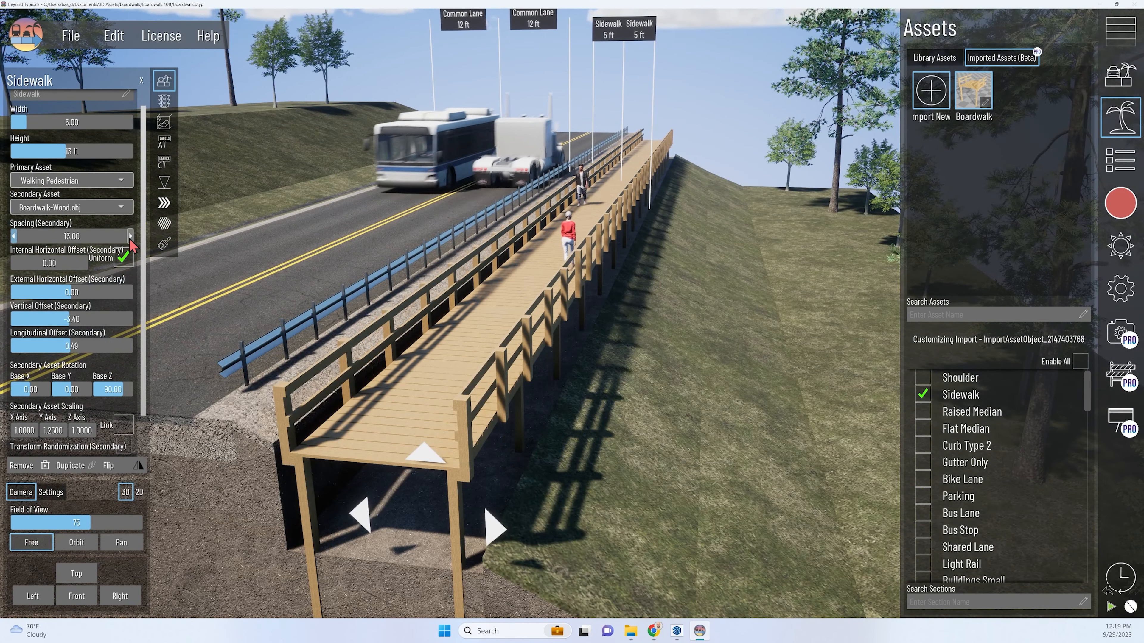
click(130, 237)
click(130, 237)
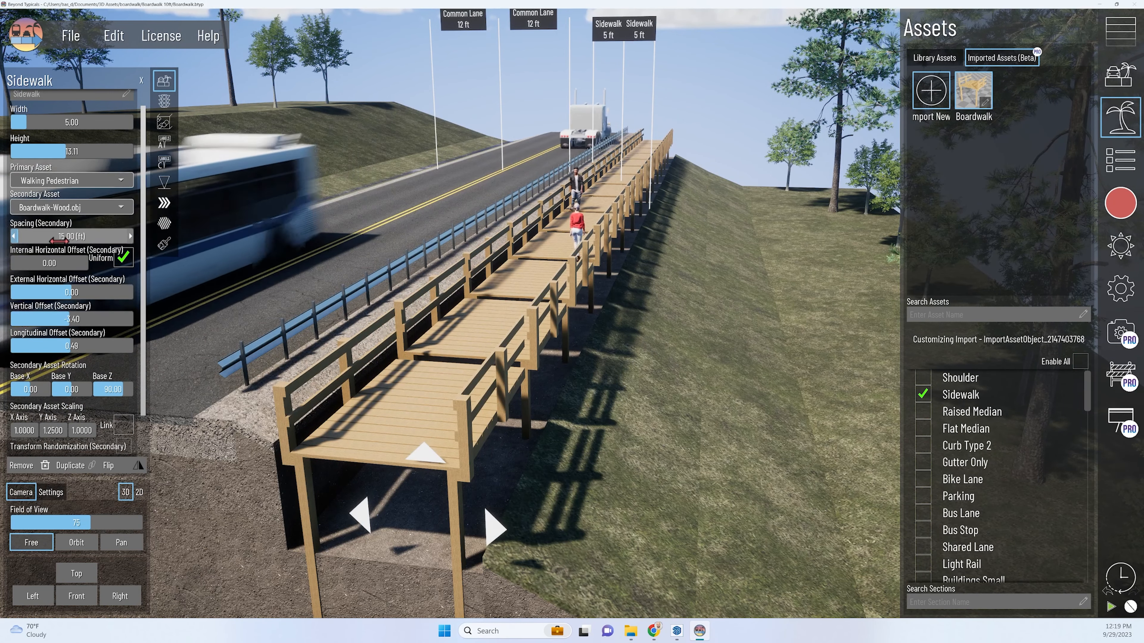
click(13, 239)
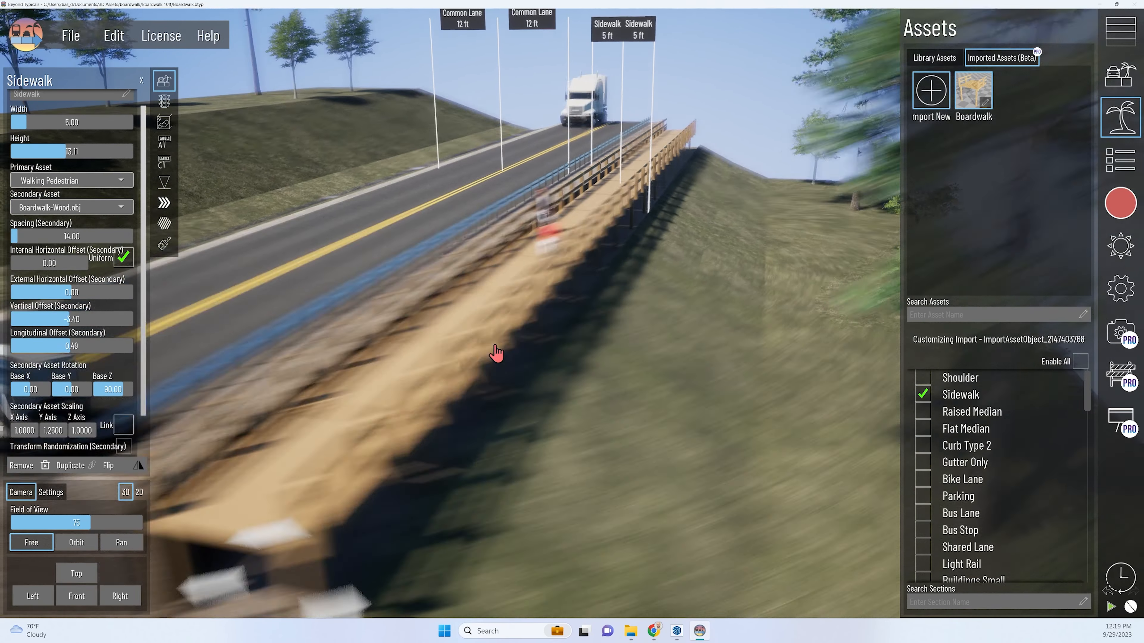
right_drag(498, 355, 491, 356)
right_drag(281, 408, 128, 483)
scroll(343, 360, up, 4)
scroll(311, 353, up, 1)
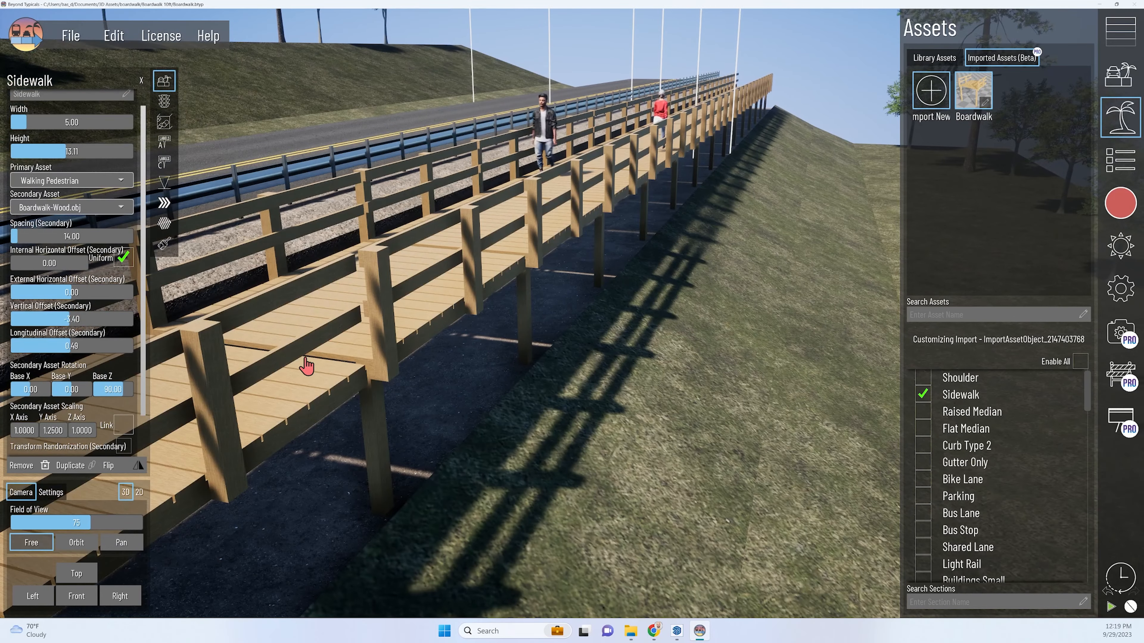
right_drag(305, 359, 331, 374)
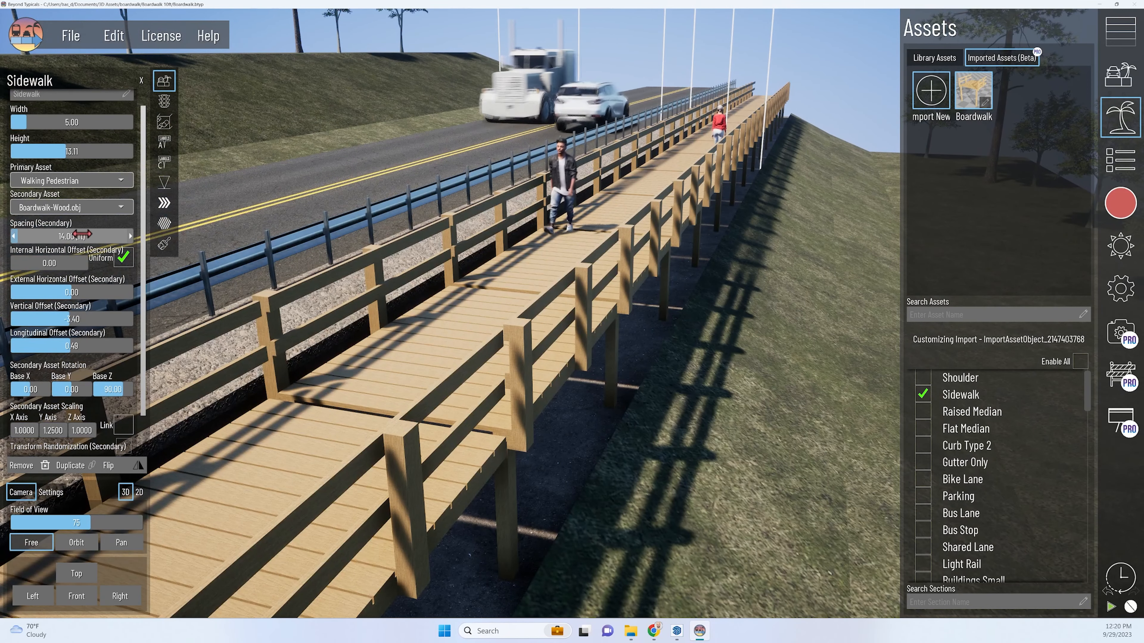
Fine-tune the boardwalk's secondary spacing by trying 12.5 ft and settling on 12.75 ft.
click(85, 234)
text(12.5)
key(Return)
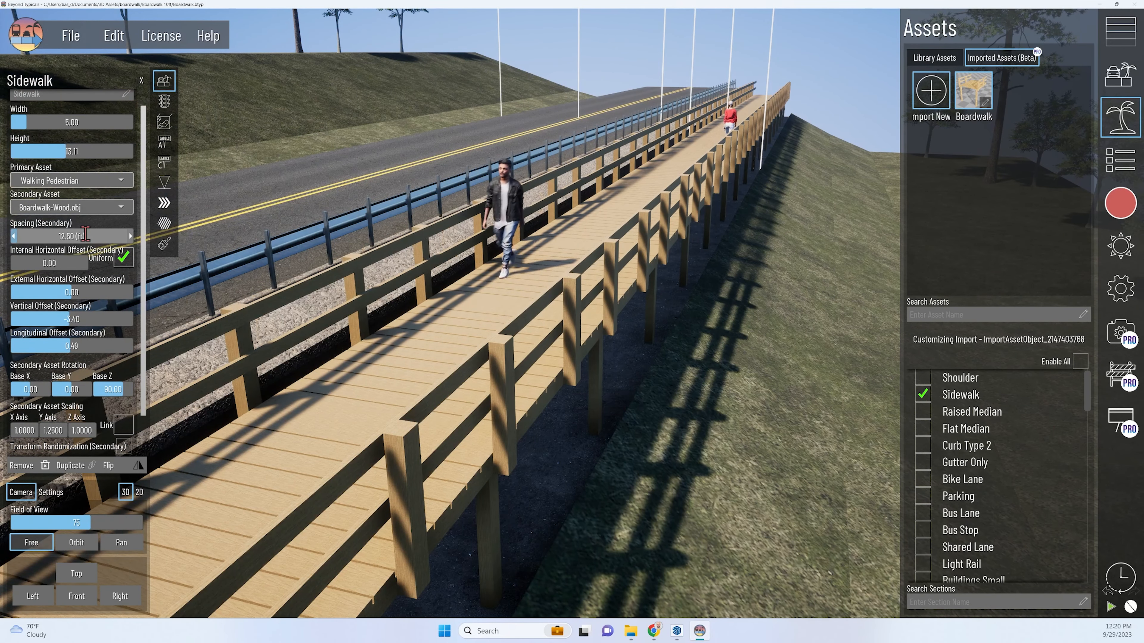
click(87, 234)
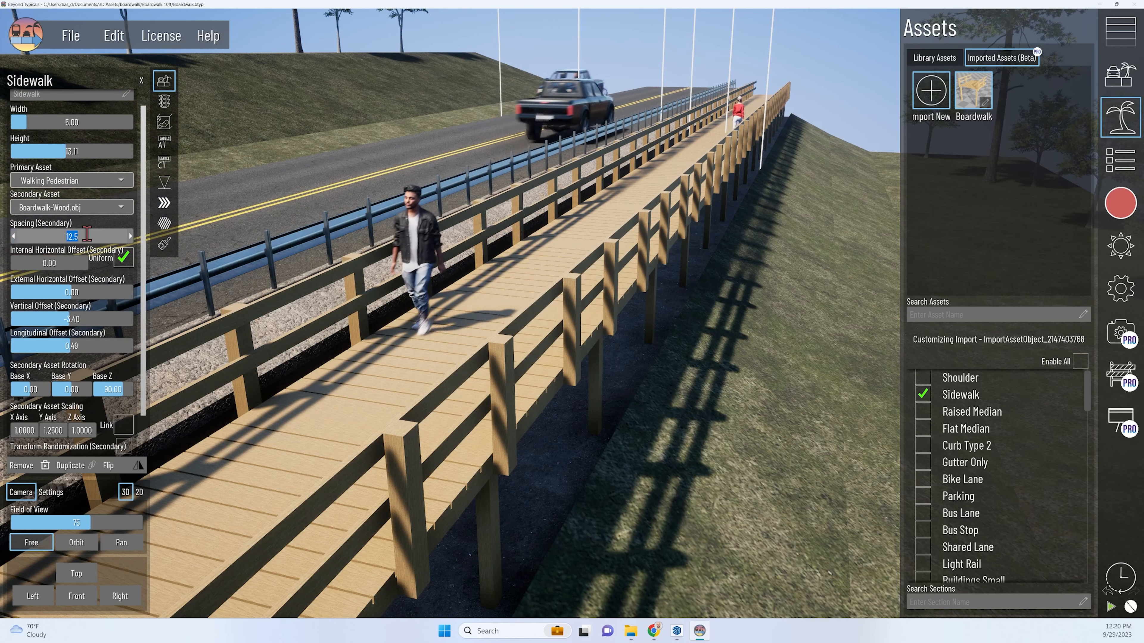
text(12.75)
key(Return)
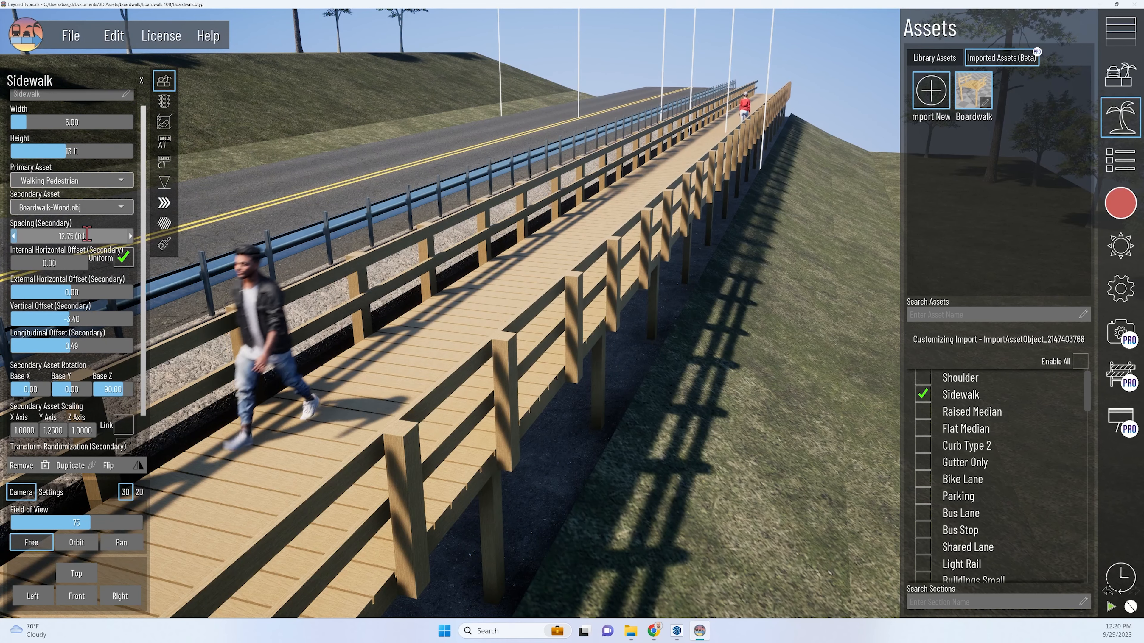
scroll(467, 442, down, 3)
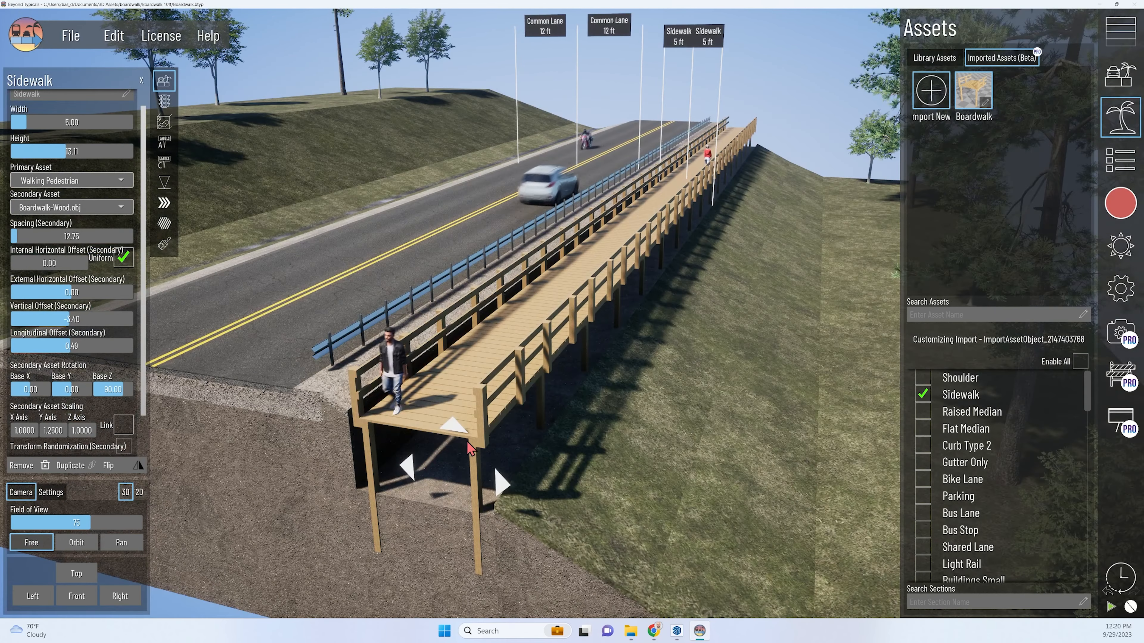
Add an Earth Layers section from the road sections library on the road side of the boardwalk.
right_drag(426, 468, 626, 198)
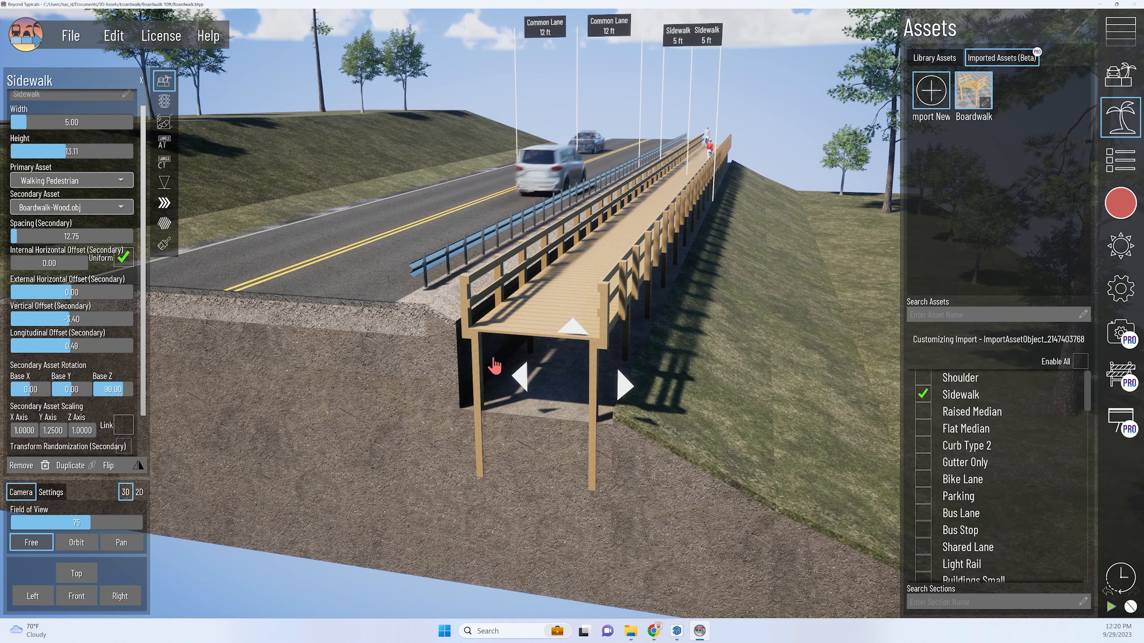
scroll(495, 339, up, 3)
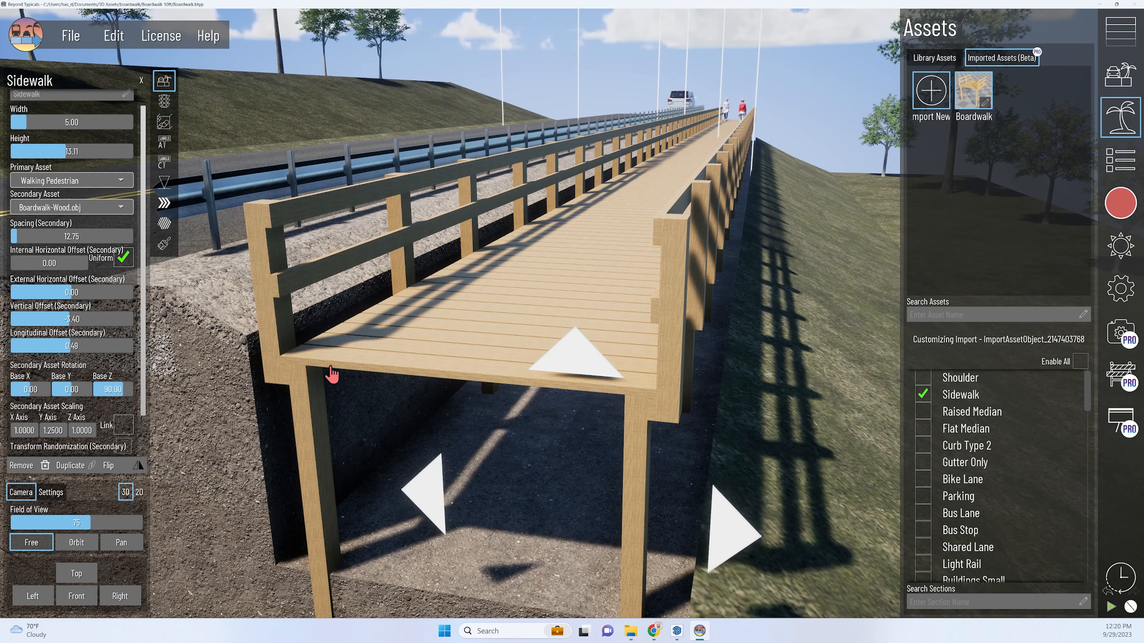
scroll(299, 366, down, 3)
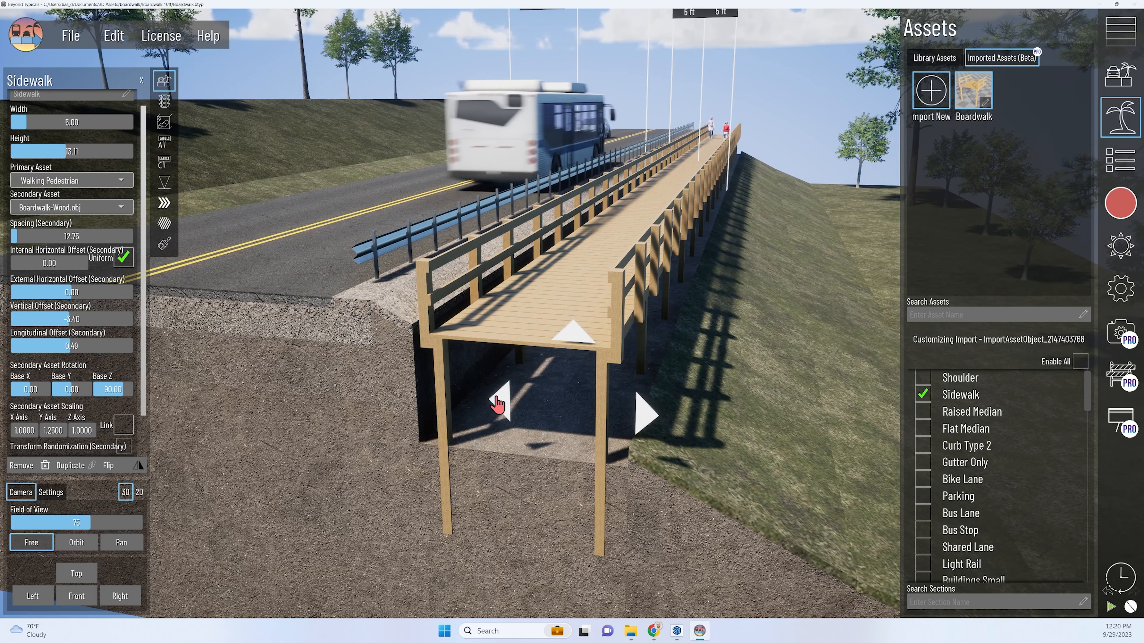
middle_drag(573, 355, 503, 426)
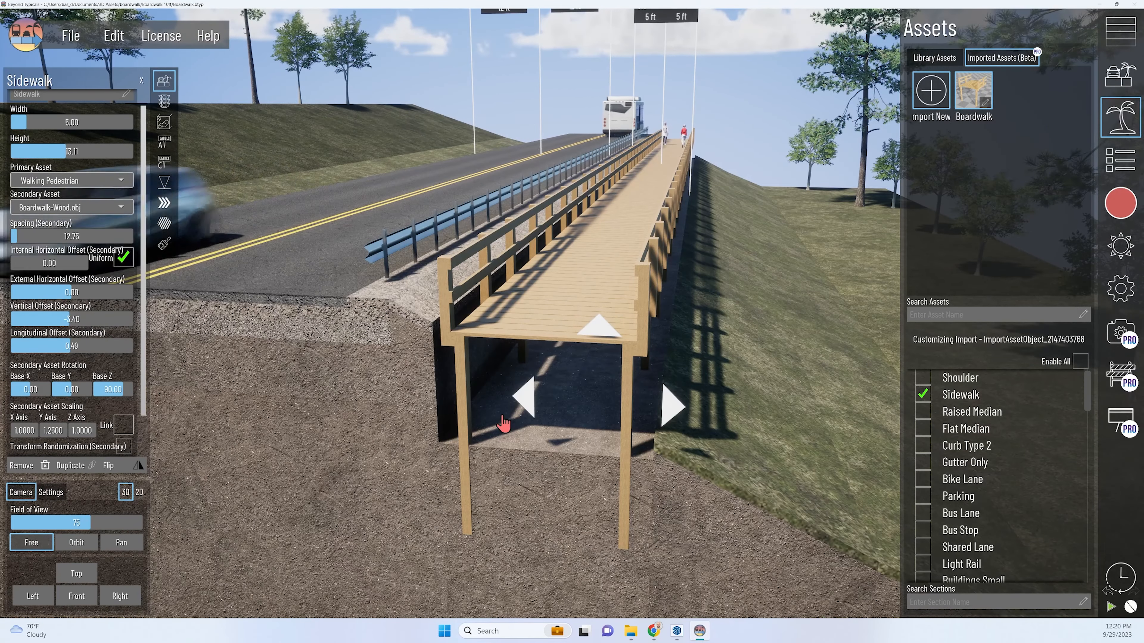
middle_drag(603, 452, 434, 352)
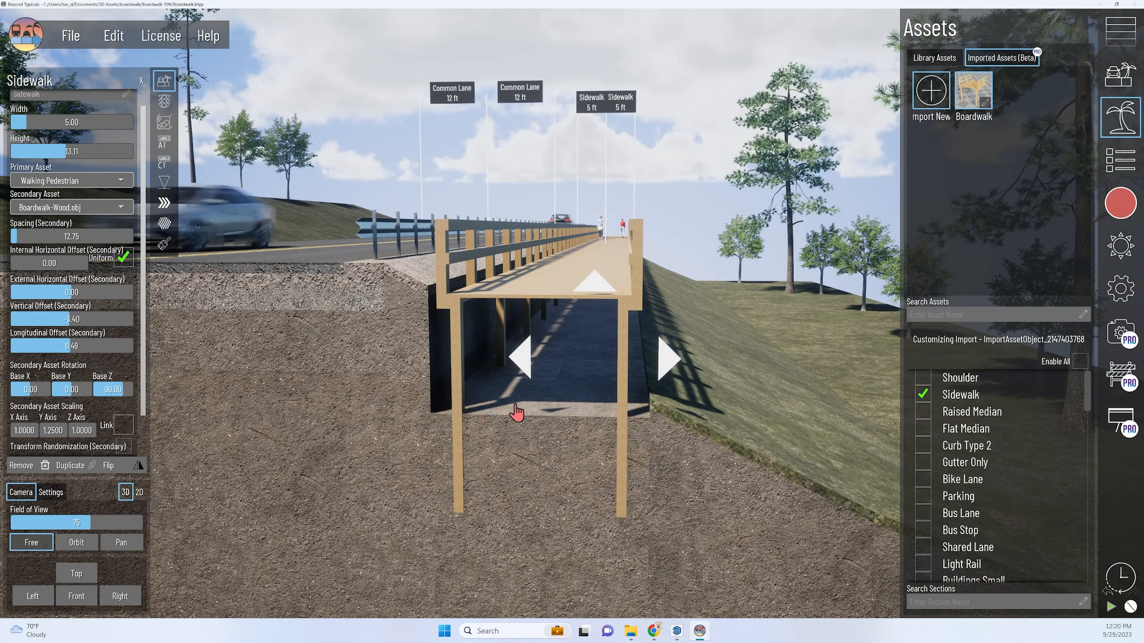
click(1125, 34)
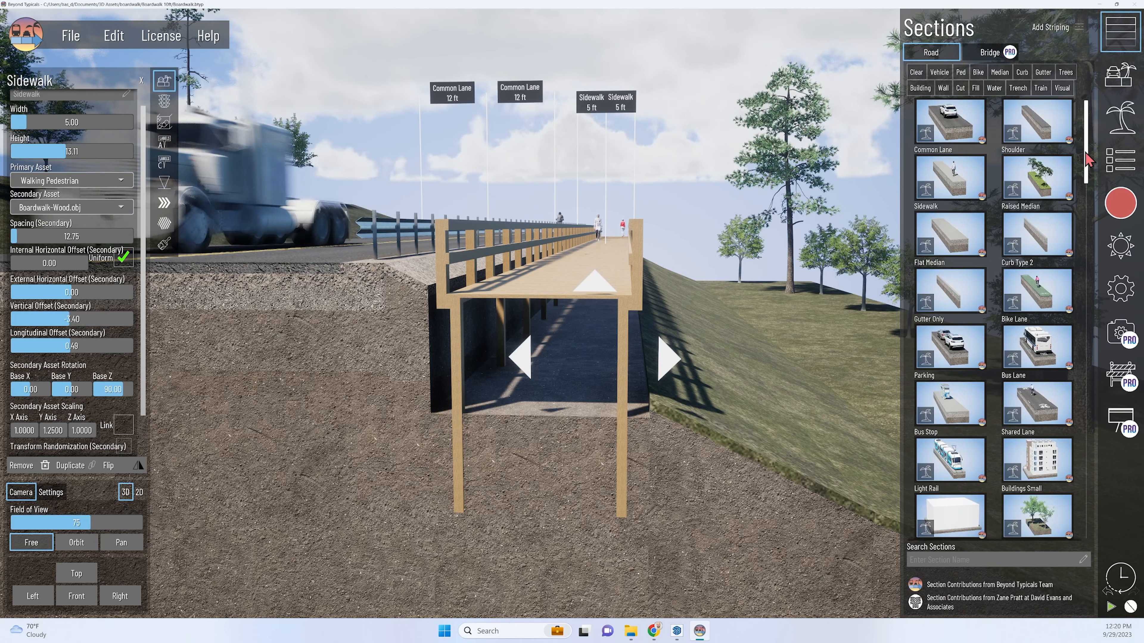
drag(1086, 155, 1081, 501)
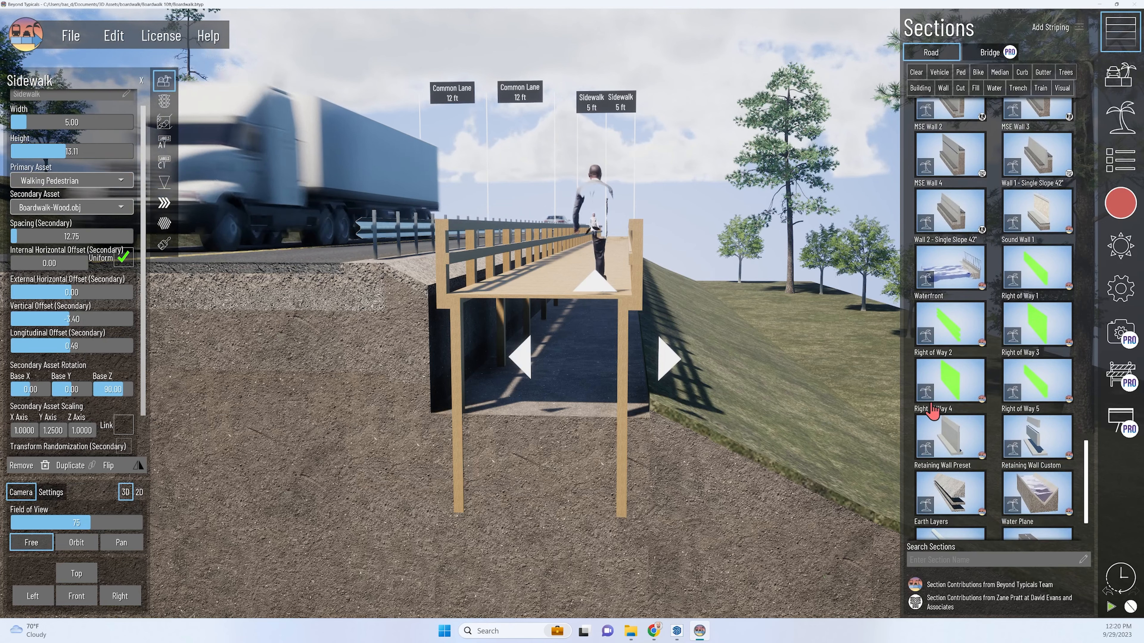
scroll(937, 415, down, 3)
click(953, 410)
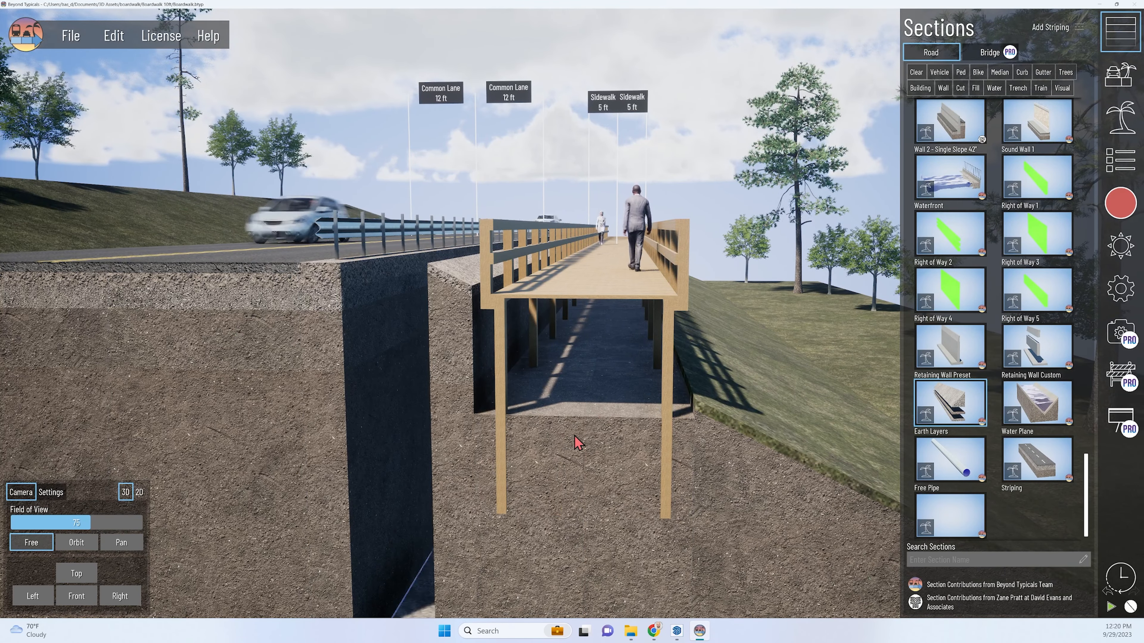
click(473, 517)
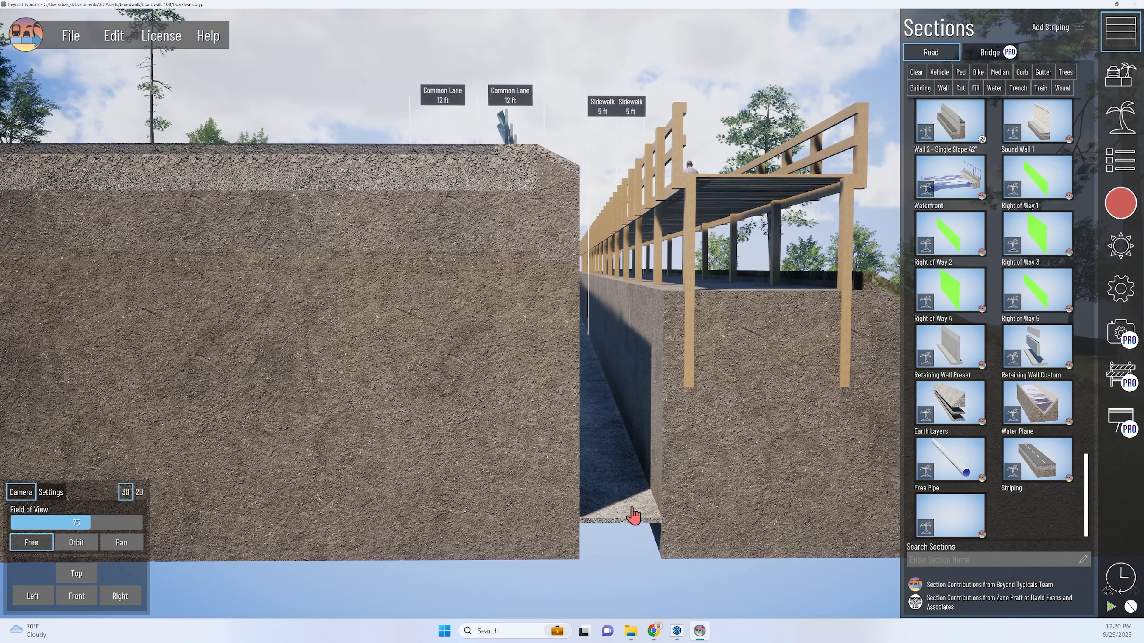
Select the new Earth Layers section and widen it to 8 ft.
click(619, 524)
key(d)
key(q)
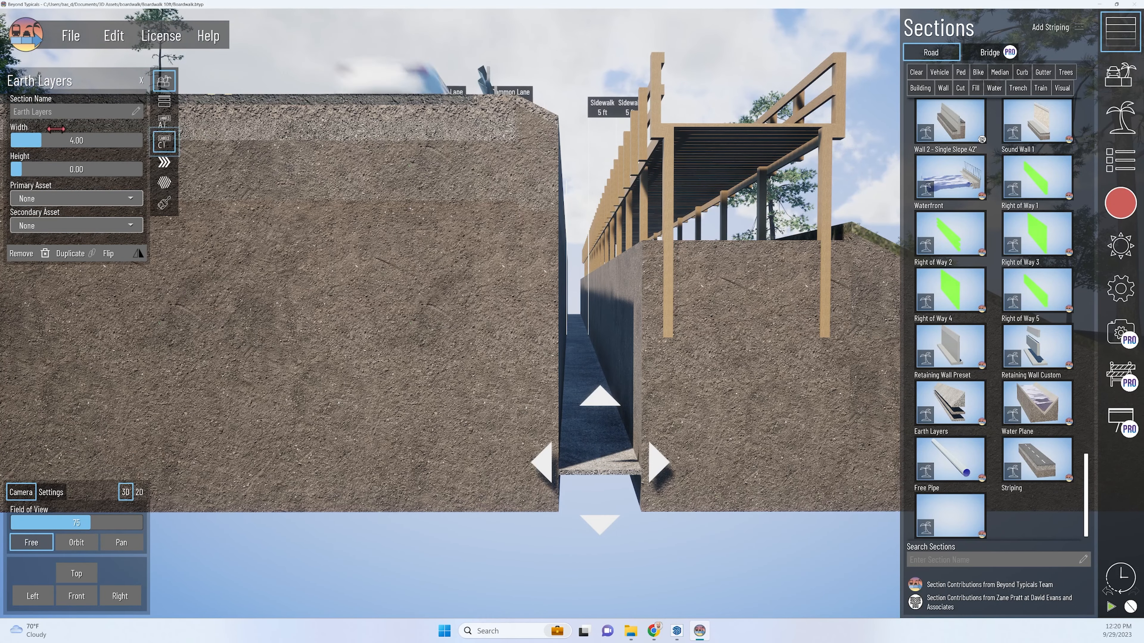
drag(49, 140, 33, 140)
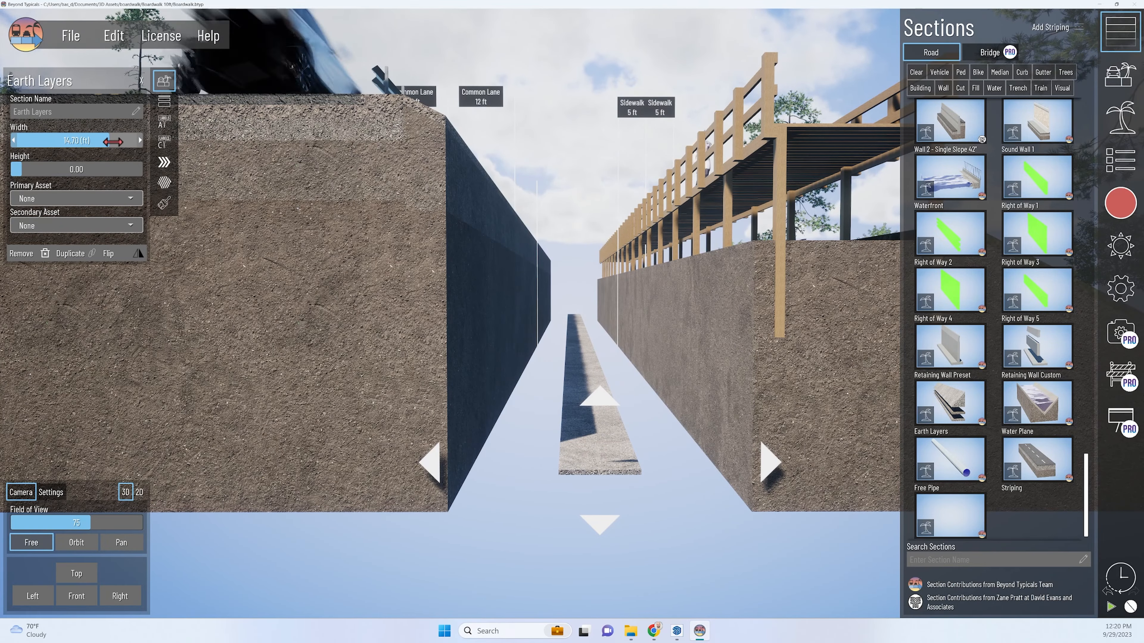
drag(113, 140, 66, 141)
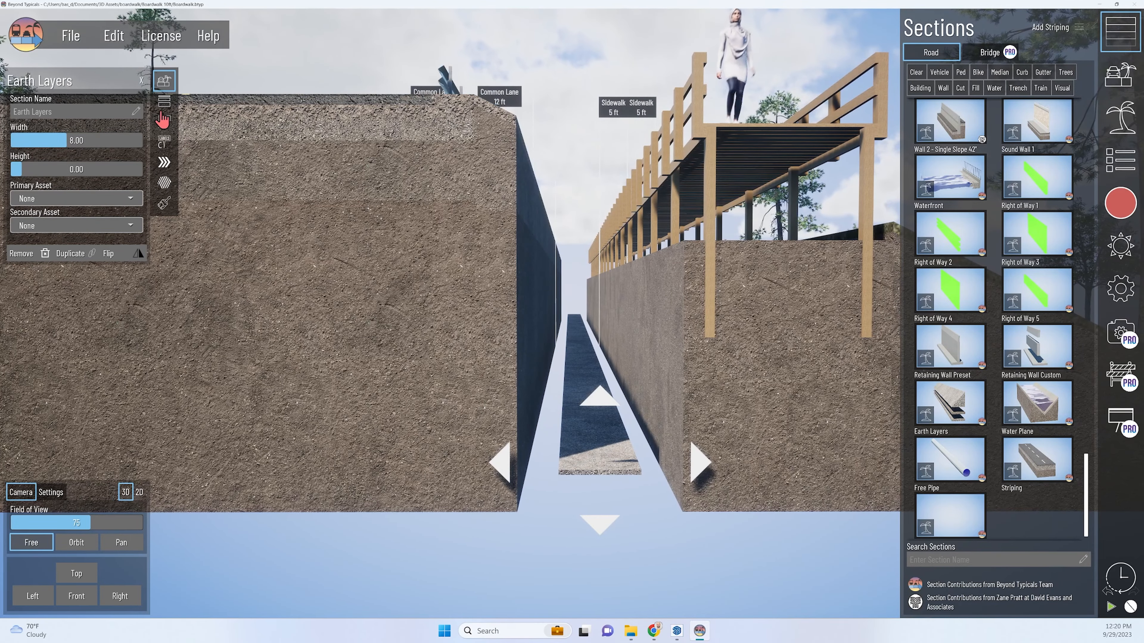
Raise the section's first earth layer by setting its external Y position to about 718.
click(164, 102)
scroll(74, 178, up, 1)
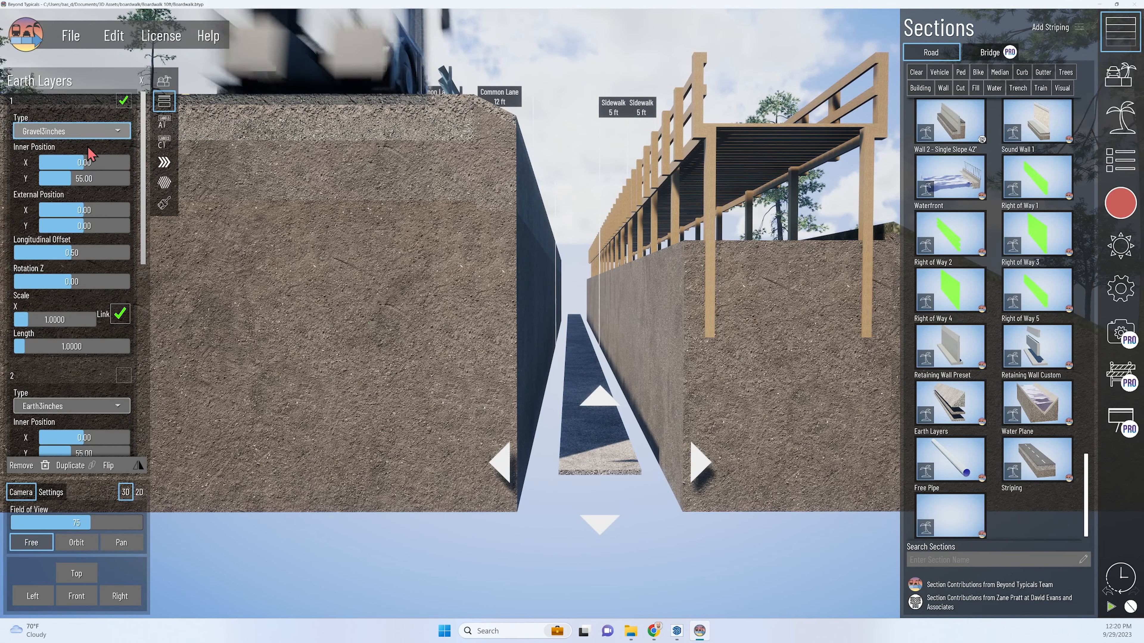
middle_drag(496, 219, 454, 256)
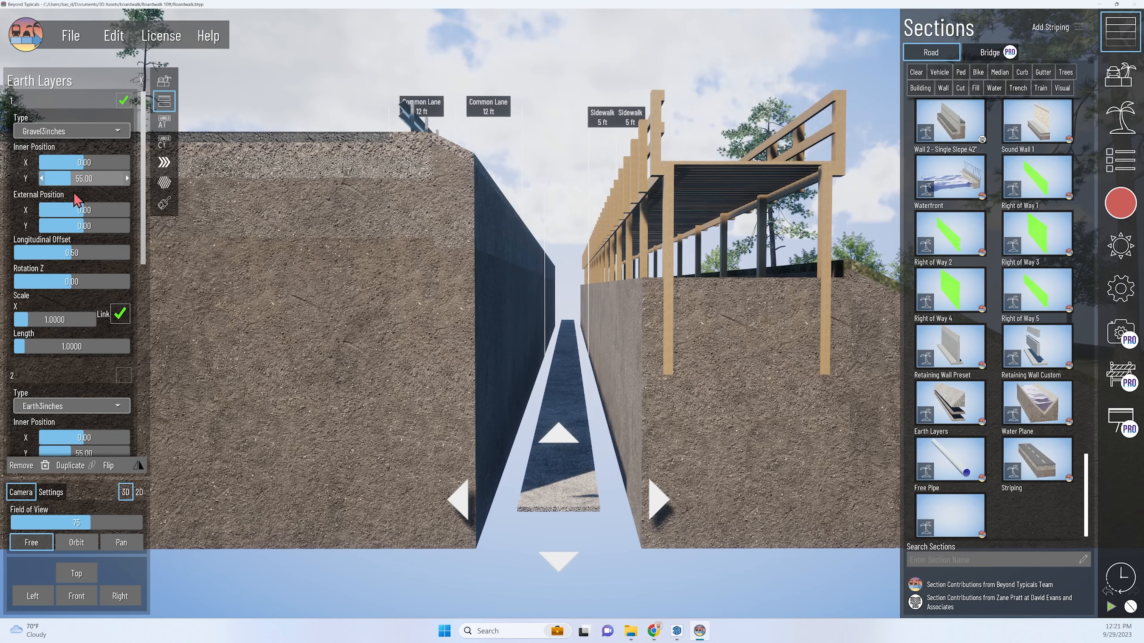
drag(84, 225, 124, 226)
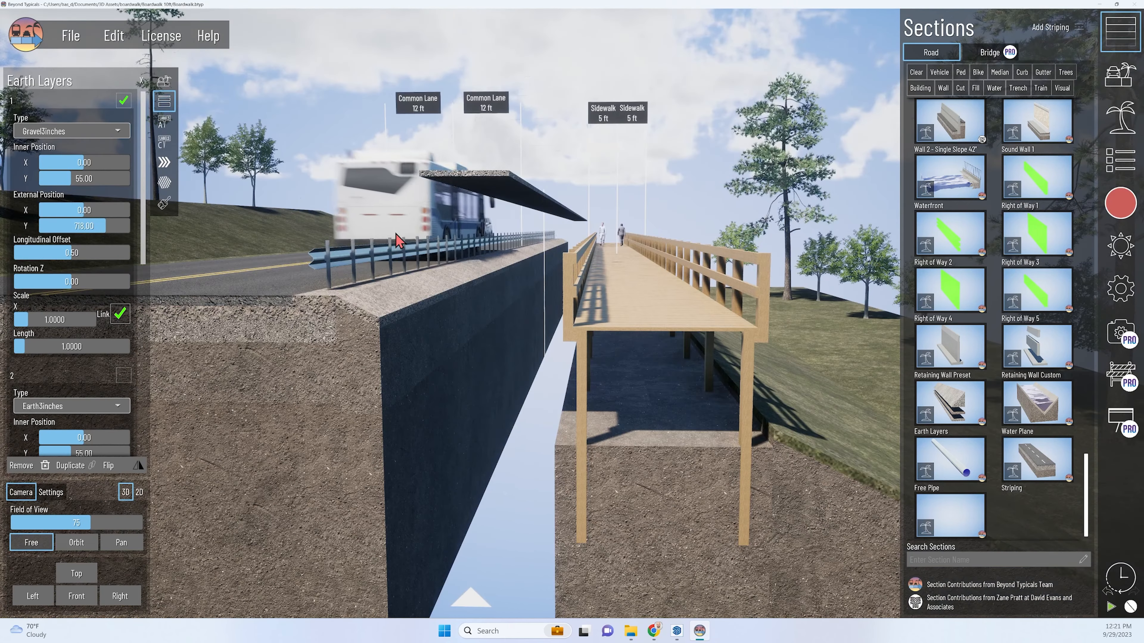
middle_drag(397, 234, 471, 293)
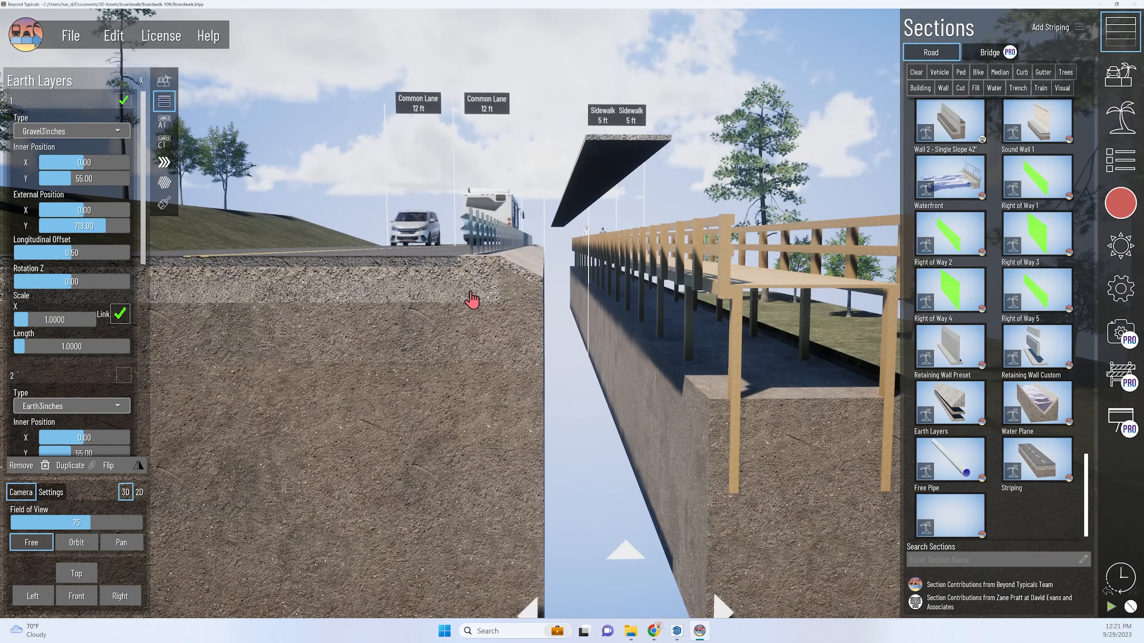
Set the Earth Layers section's width to 0 to close the gap between the road and the boardwalk.
click(164, 80)
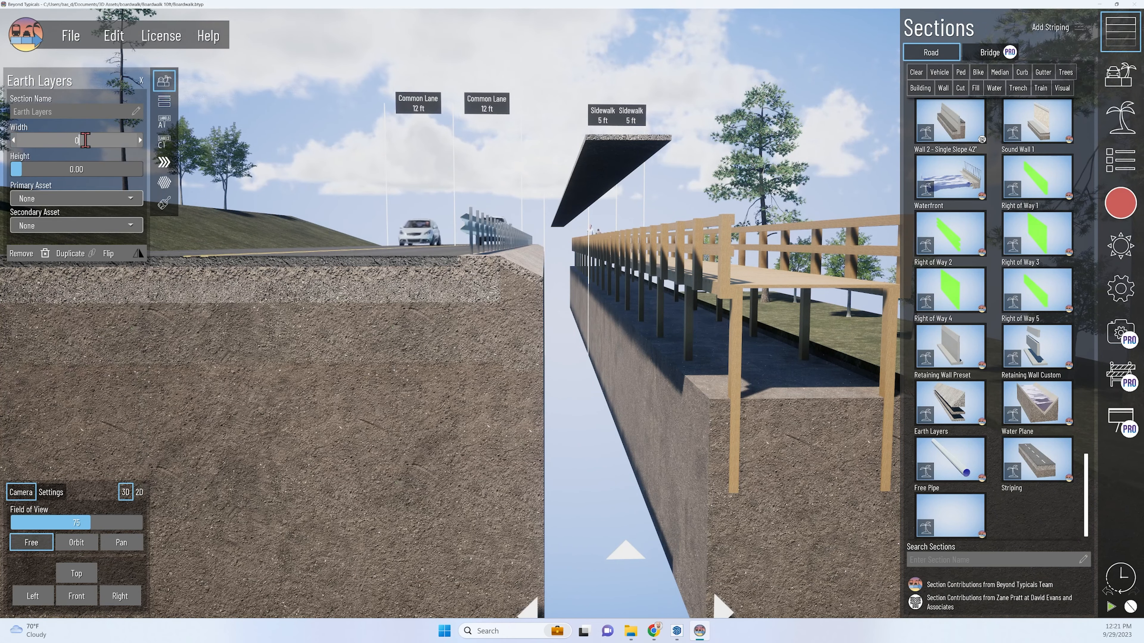
key(Return)
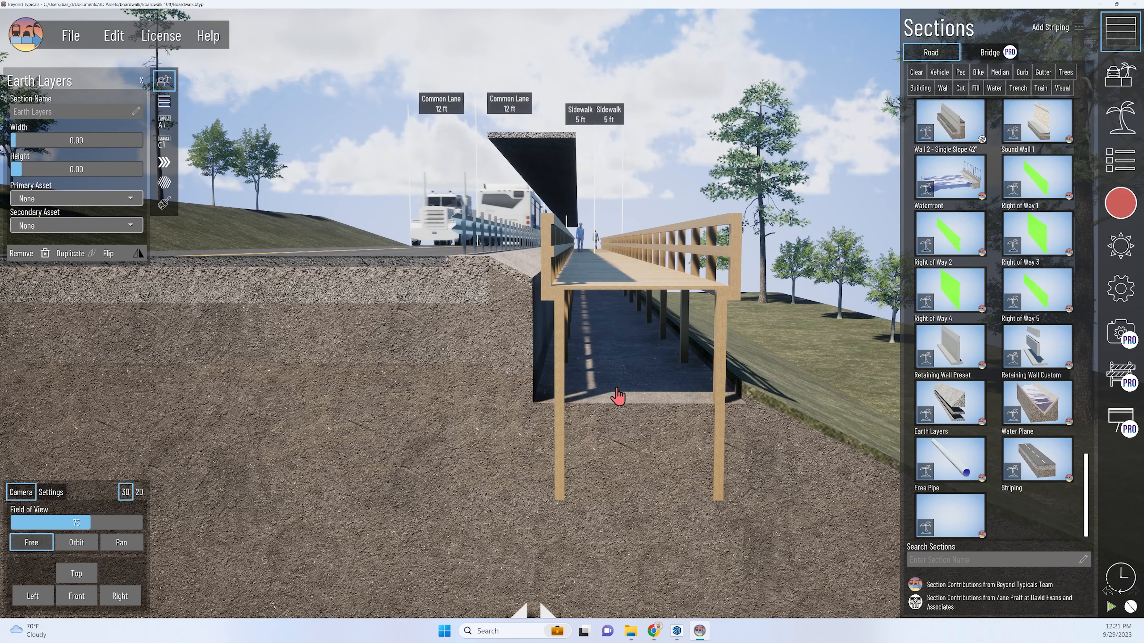
middle_drag(584, 392, 613, 317)
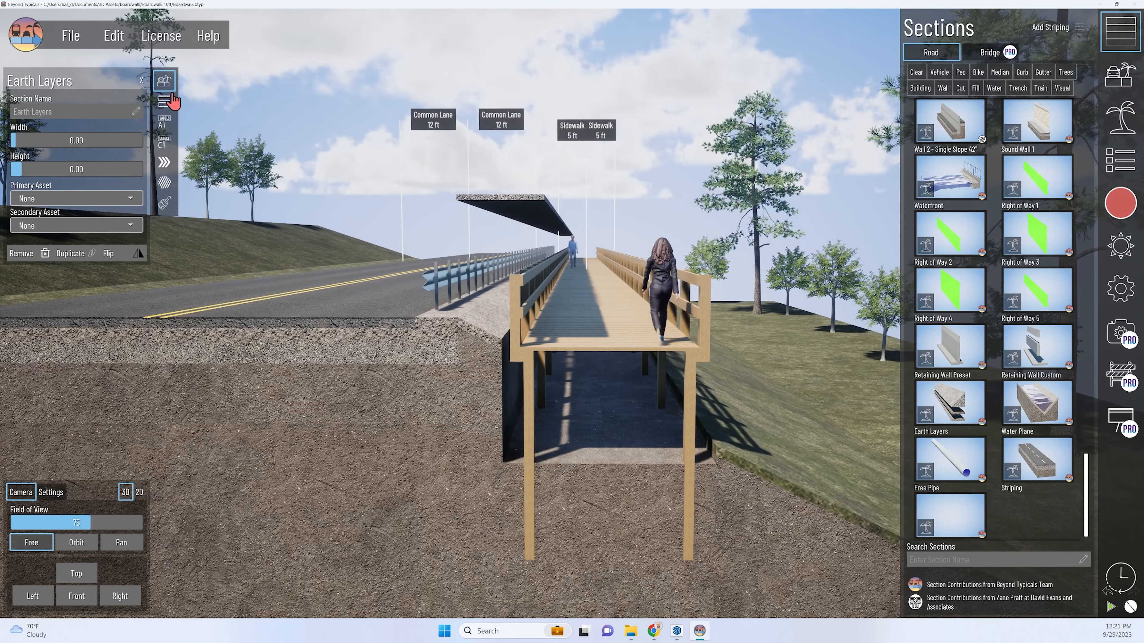
Change the first earth layer's type to SlopedEarth4by8feet.
click(169, 103)
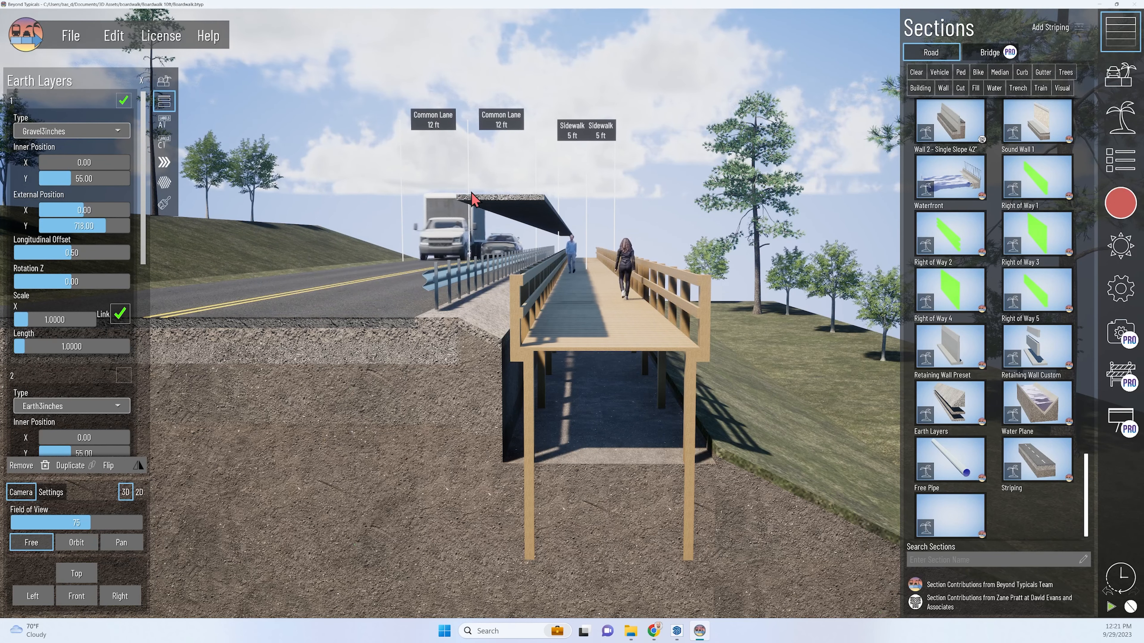
middle_drag(527, 220, 531, 221)
click(76, 133)
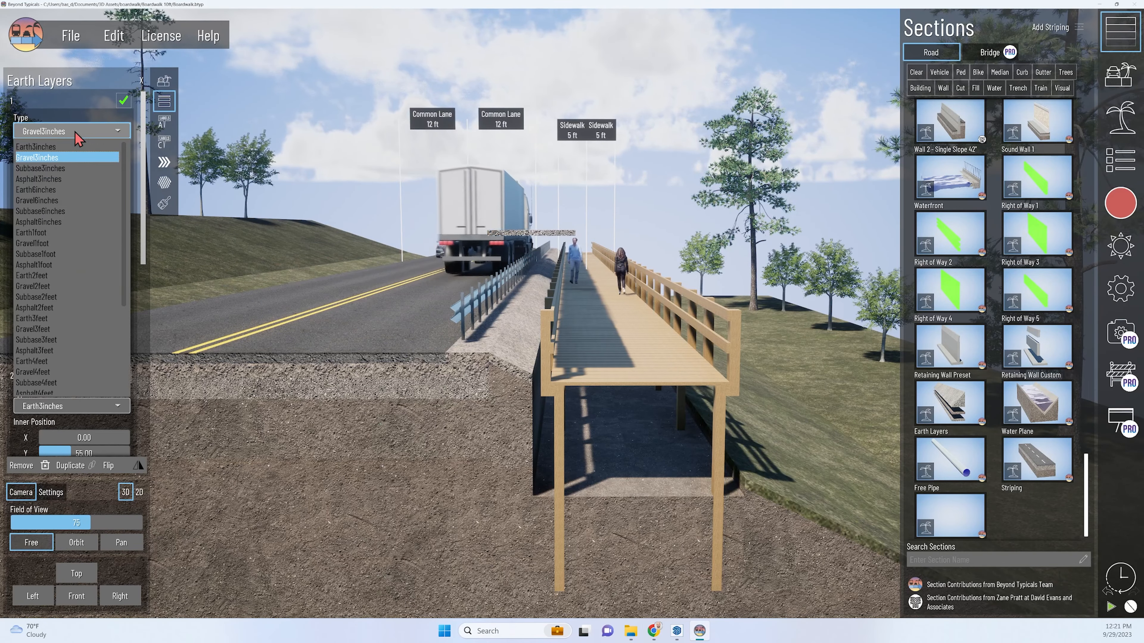
scroll(67, 264, down, 5)
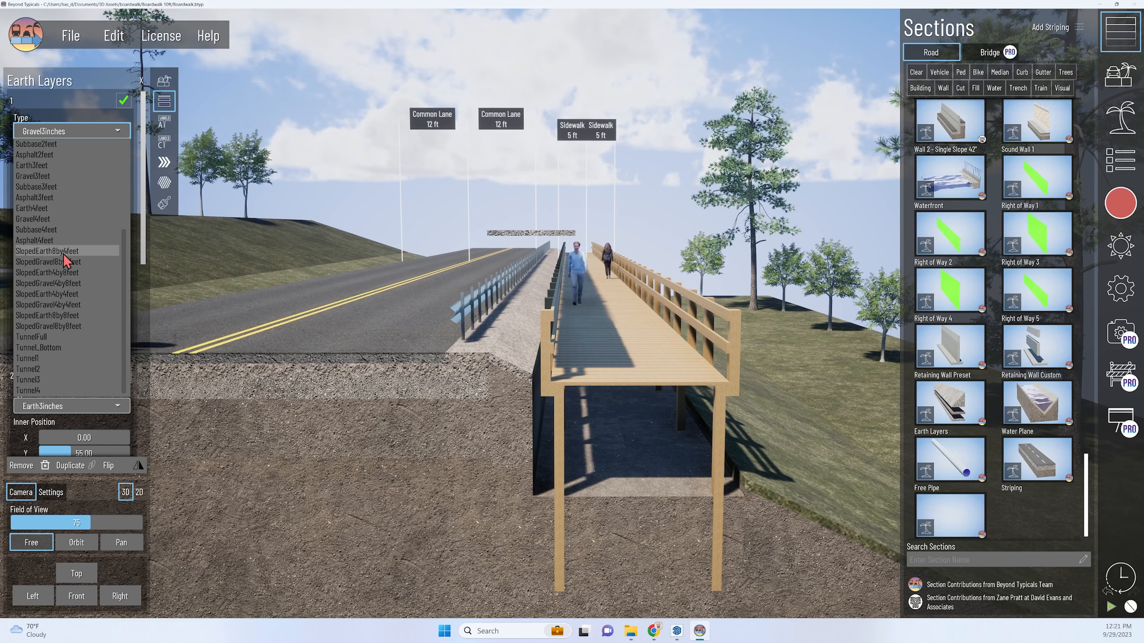
click(80, 274)
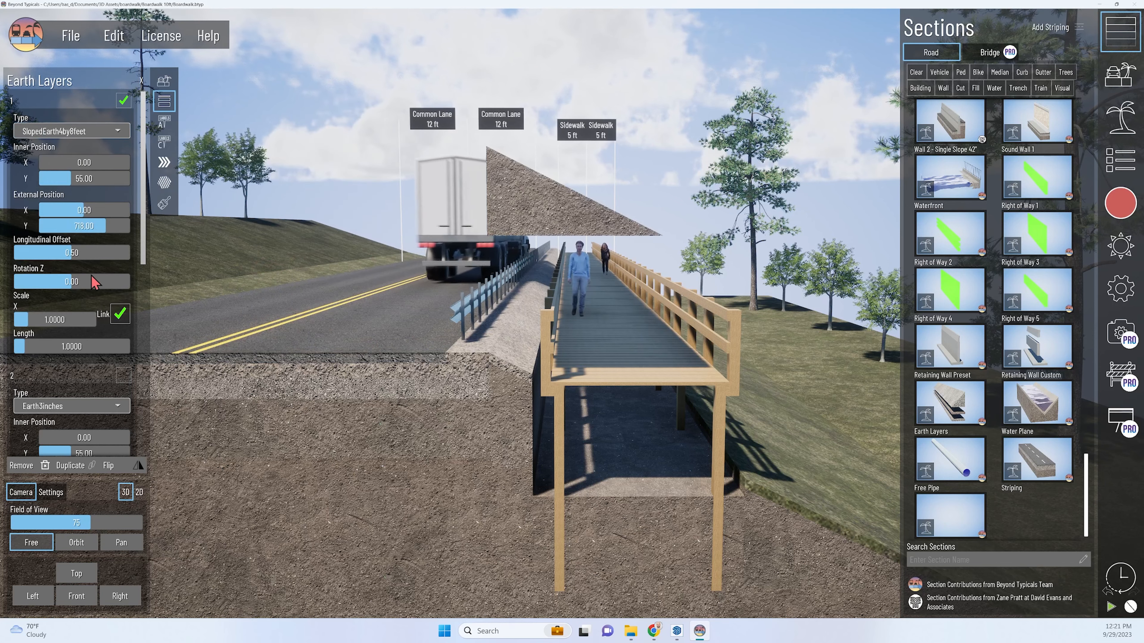
middle_drag(547, 227, 480, 381)
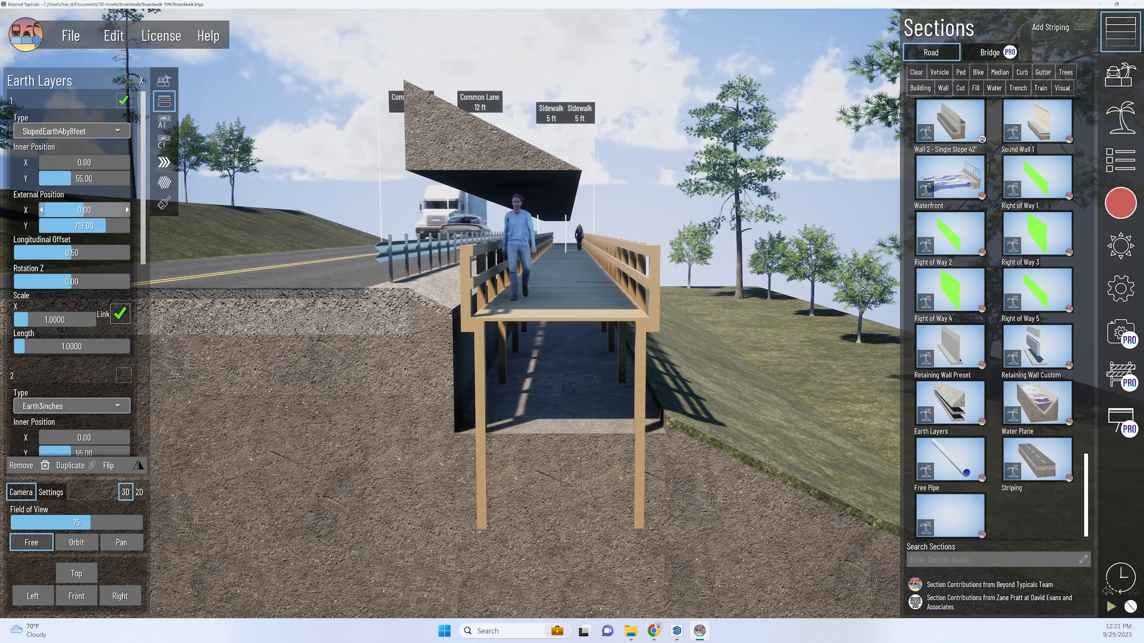
Place the first earth layer below the boardwalk deck with external position X about 126 and Y about 378.
mouse_move(85, 210)
mouse_down()
mouse_move(97, 210)
mouse_move(80, 225)
mouse_up()
scroll(583, 379, up, 3)
middle_drag(582, 375, 602, 253)
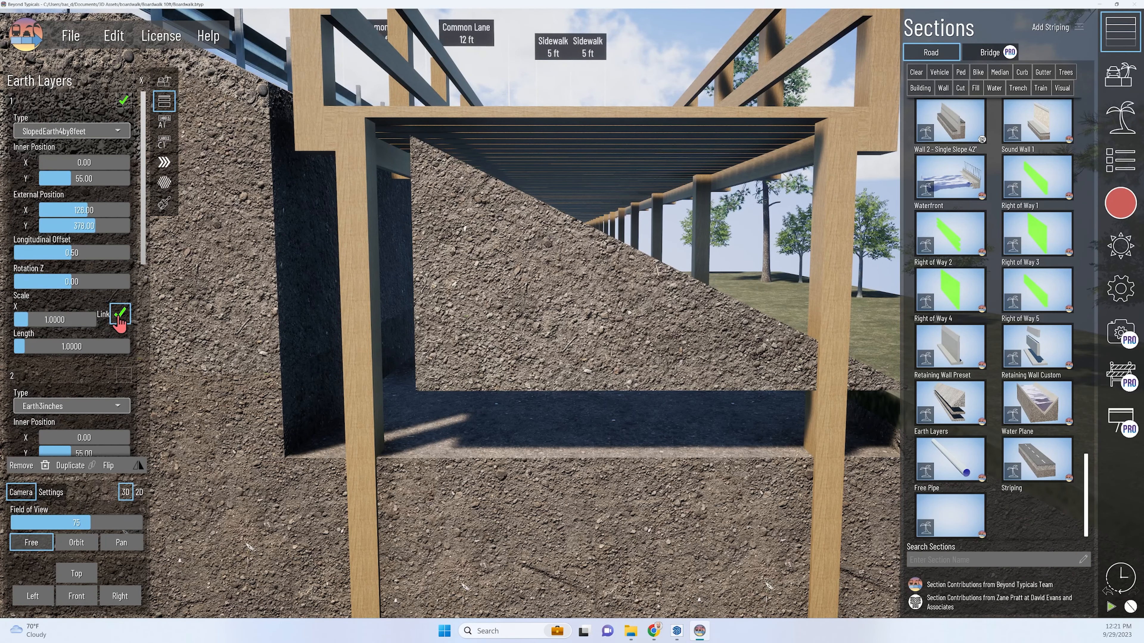
Unlink the first earth layer's scale and set it to 1.2 in X and 1.3 in Y.
scroll(119, 324, down, 1)
click(121, 279)
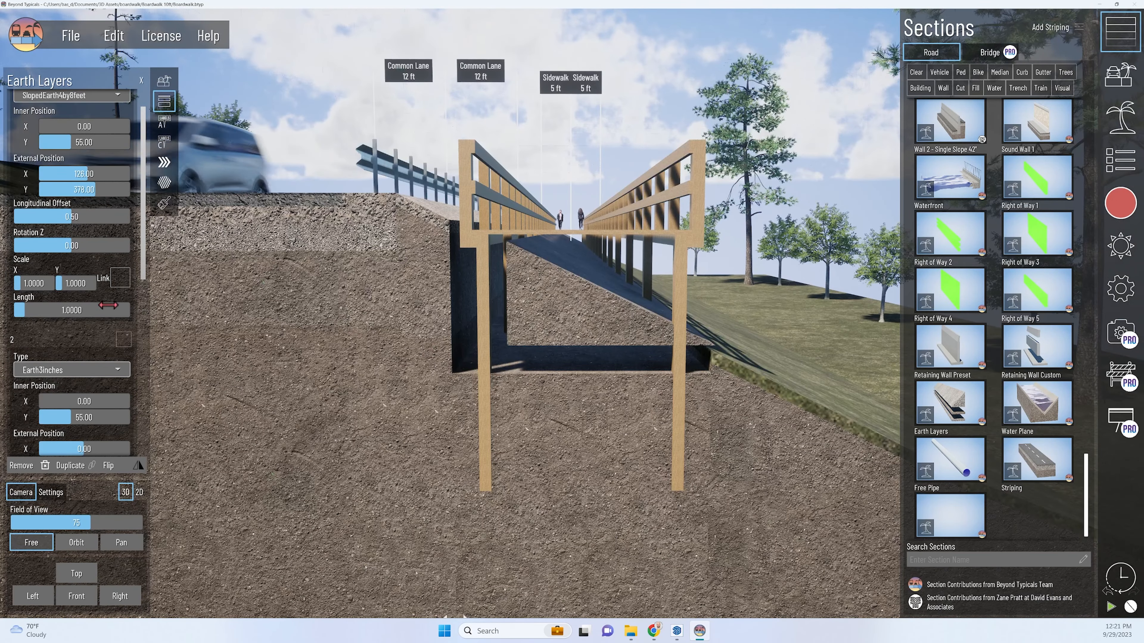
click(51, 284)
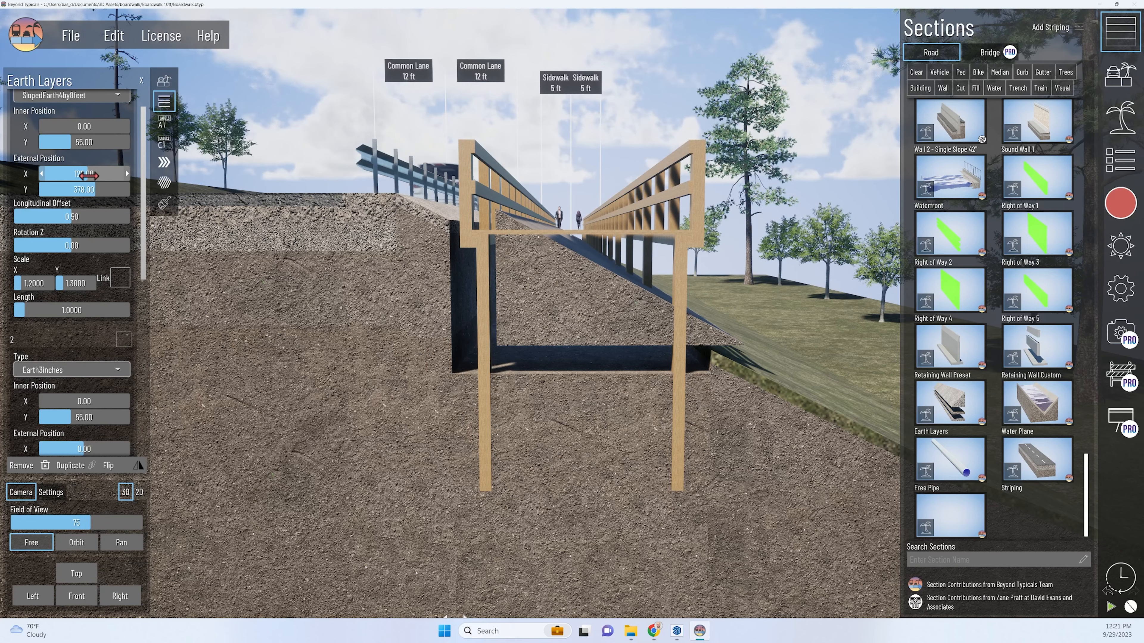
Shift the first earth layer against the road embankment with external position X 77 and Y 367.
drag(88, 174, 86, 174)
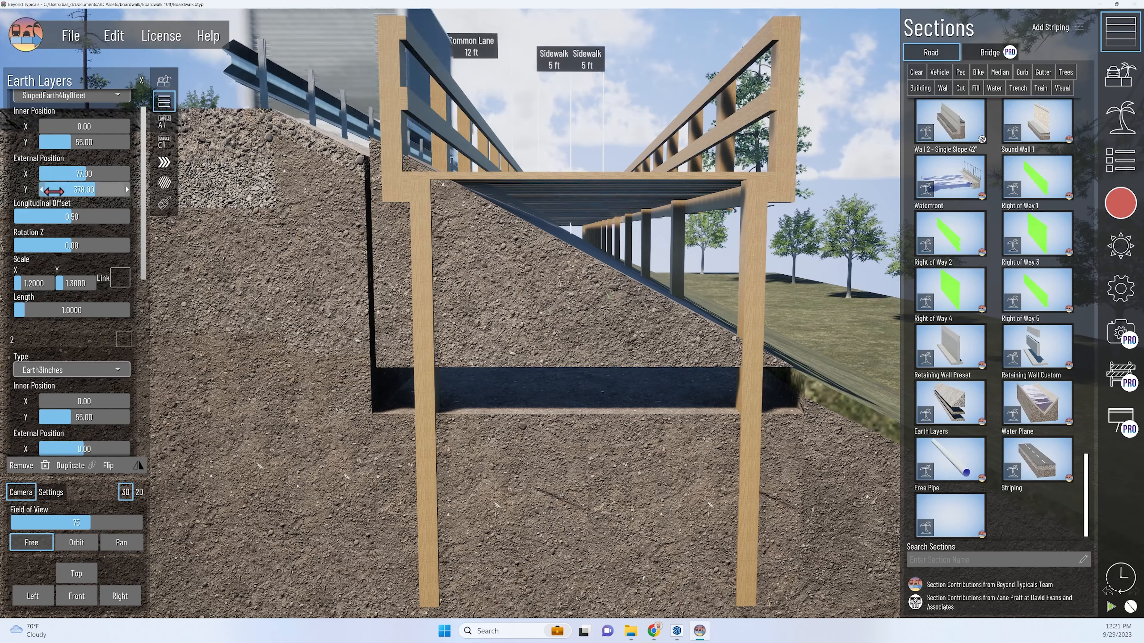
click(44, 191)
click(44, 191)
click(44, 191)
Set the first earth layer's X scale to 1.28.
click(51, 284)
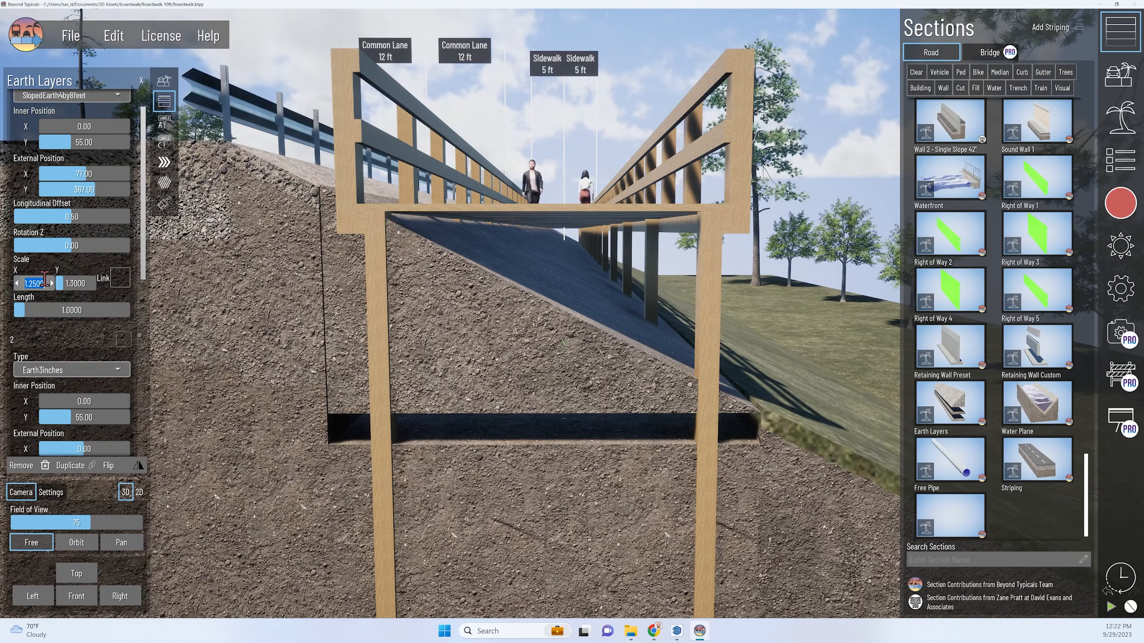
text(1.28)
key(Return)
middle_drag(532, 357, 689, 408)
Try a Y scale of 1.4 on the first earth layer, restore it to 1.3 and inspect the slope's fit.
click(93, 283)
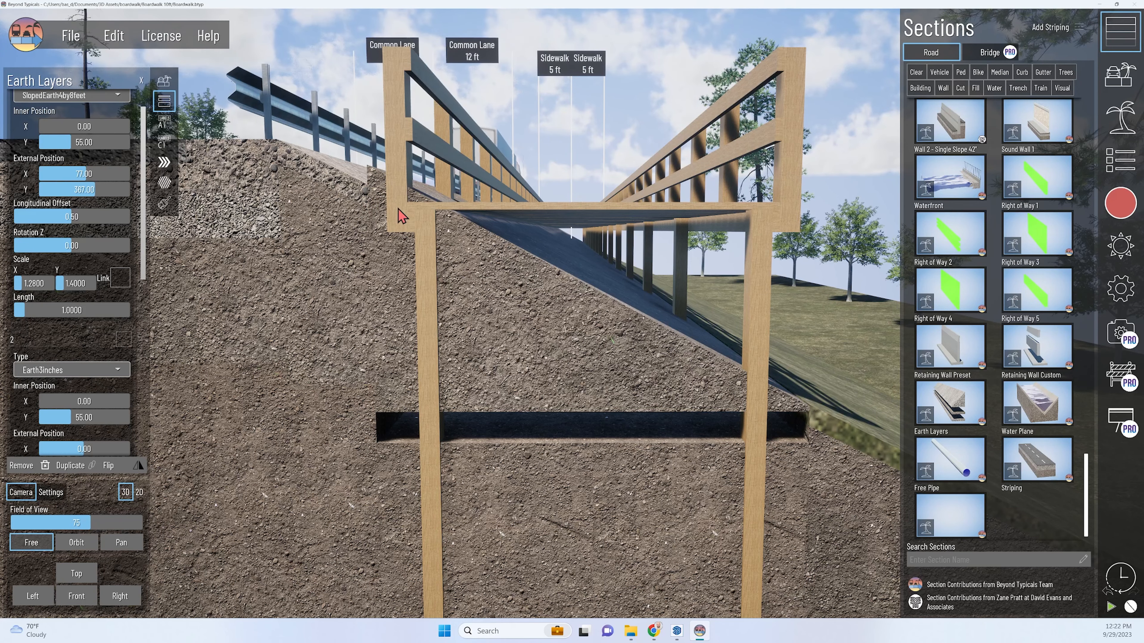
click(58, 283)
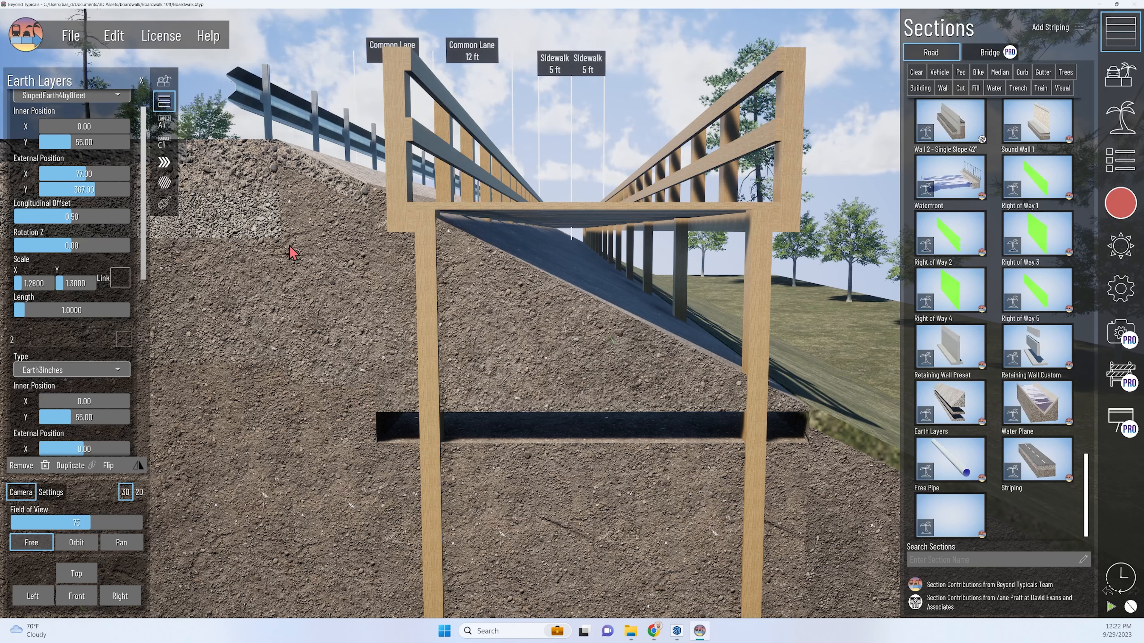
middle_drag(766, 401, 722, 398)
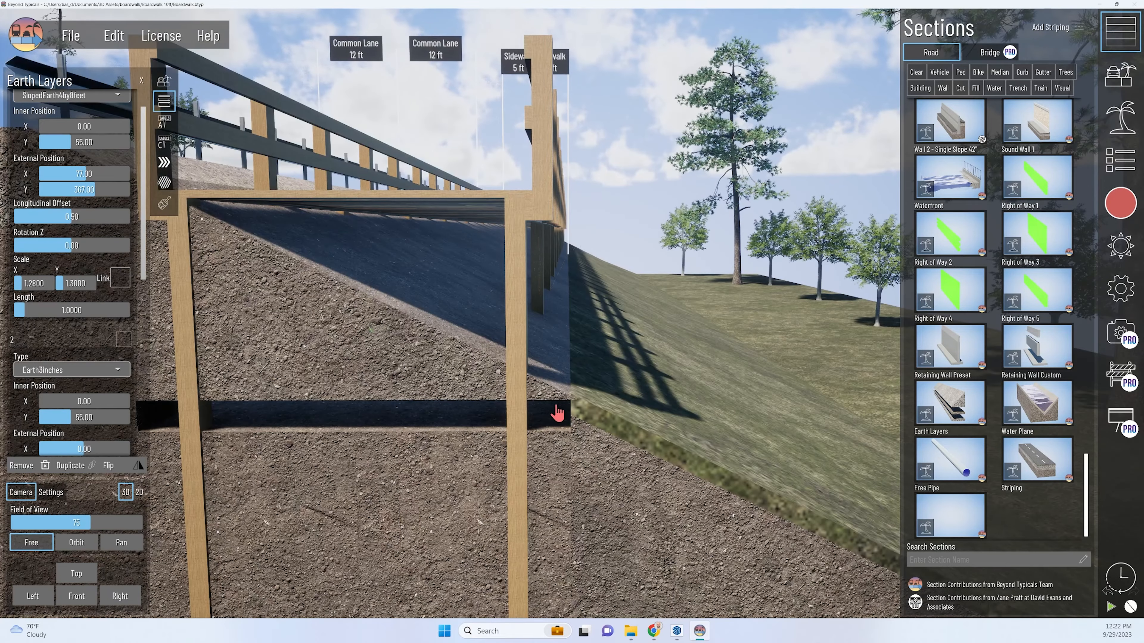
middle_drag(551, 402, 582, 388)
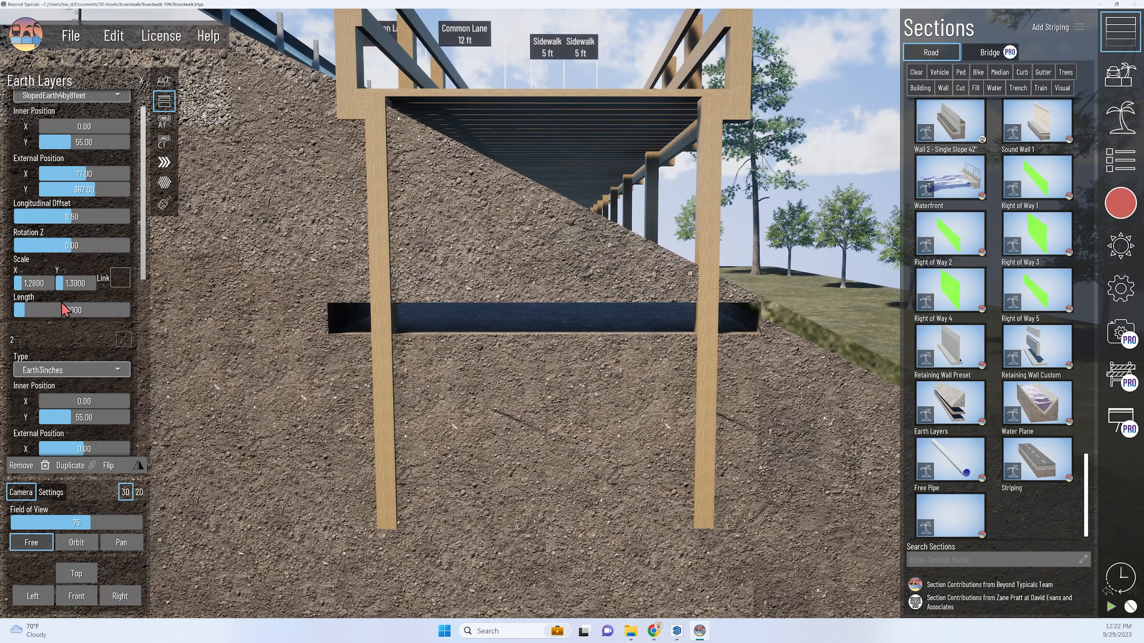
Enable the second earth layer, type Earth3inches, and move it into the remaining gap at external X 138 and Y 350.
scroll(65, 310, down, 3)
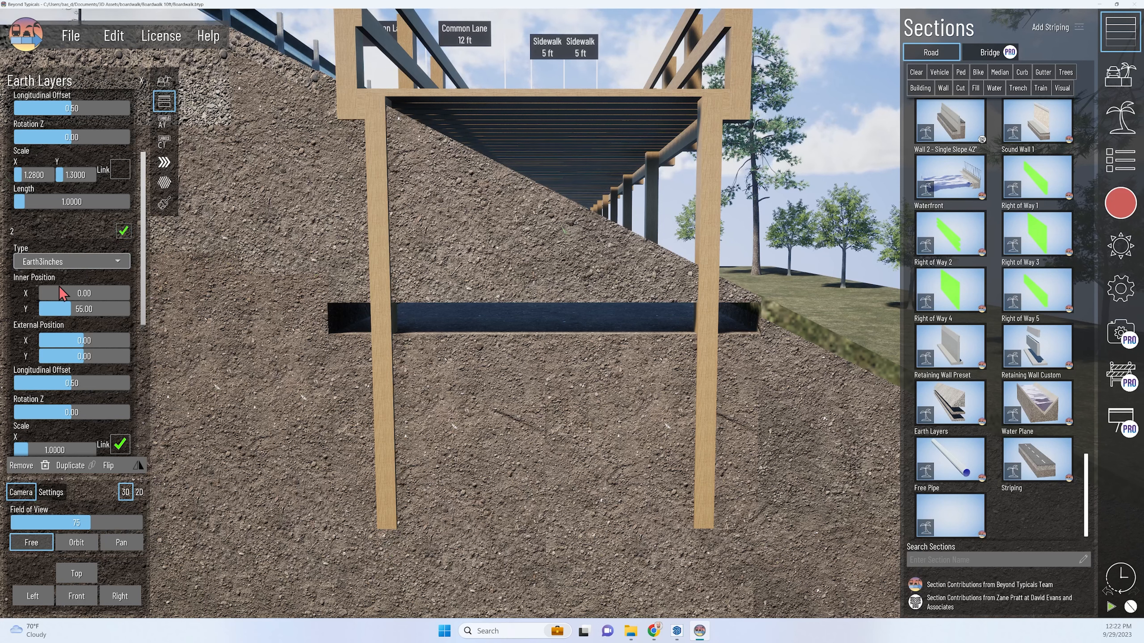
scroll(97, 340, down, 1)
mouse_move(93, 320)
mouse_down()
mouse_move(108, 309)
mouse_move(94, 320)
mouse_up()
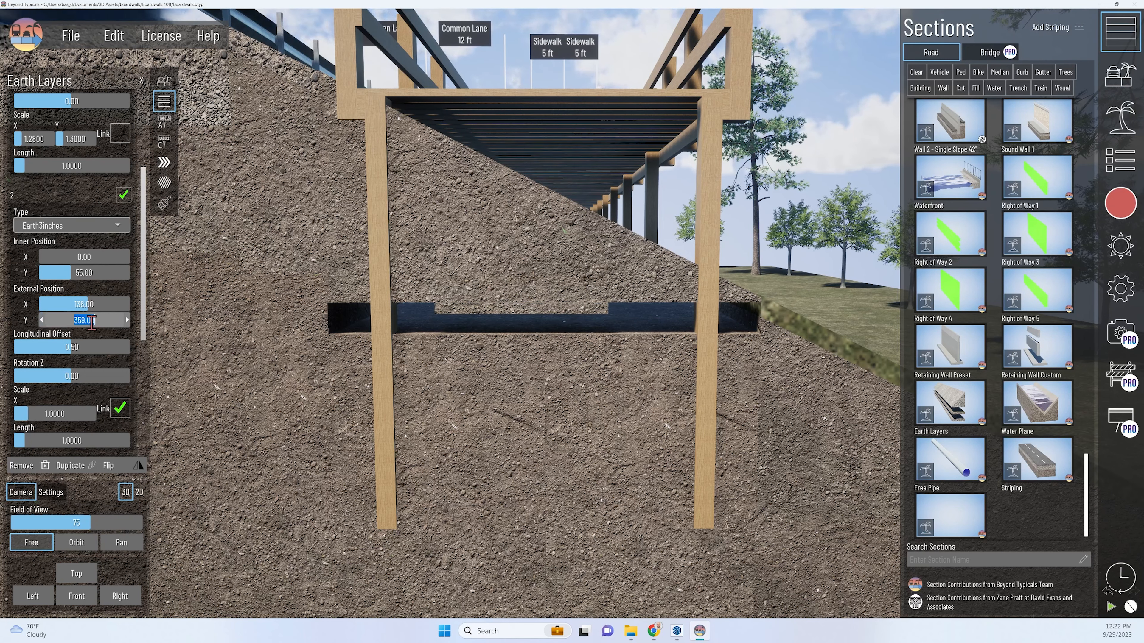
text(350)
Unlink the second earth layer's scale, set it to X 2.5 and Y 3.2, and fill the gap at external X 151 and Y 344.
click(120, 407)
drag(22, 413, 28, 414)
drag(84, 305, 92, 305)
click(141, 81)
click(1121, 160)
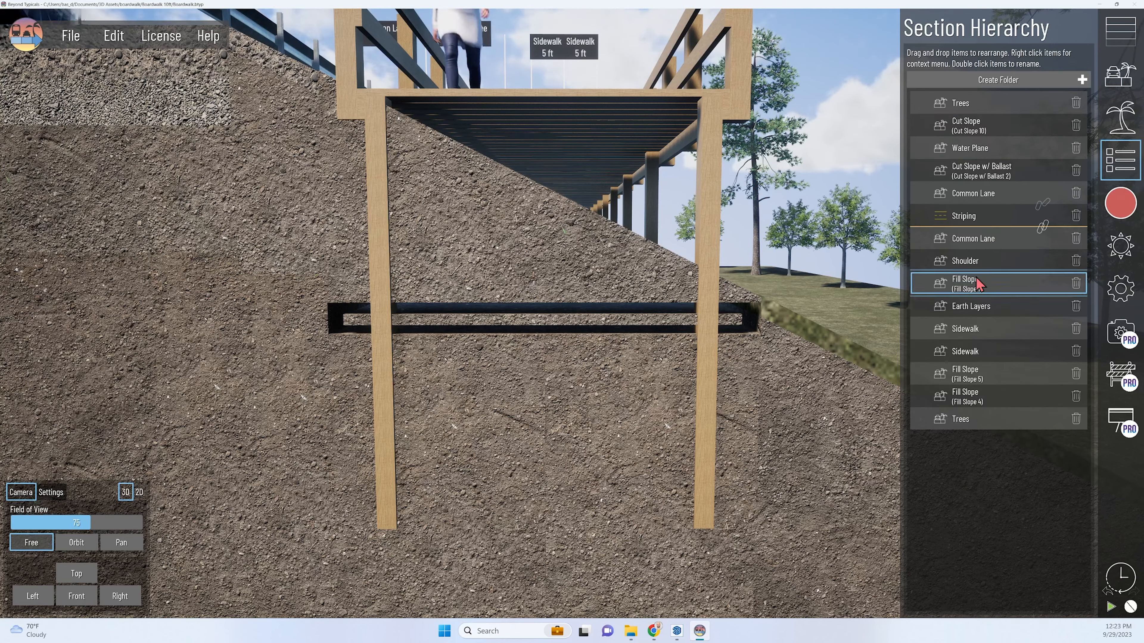
click(975, 306)
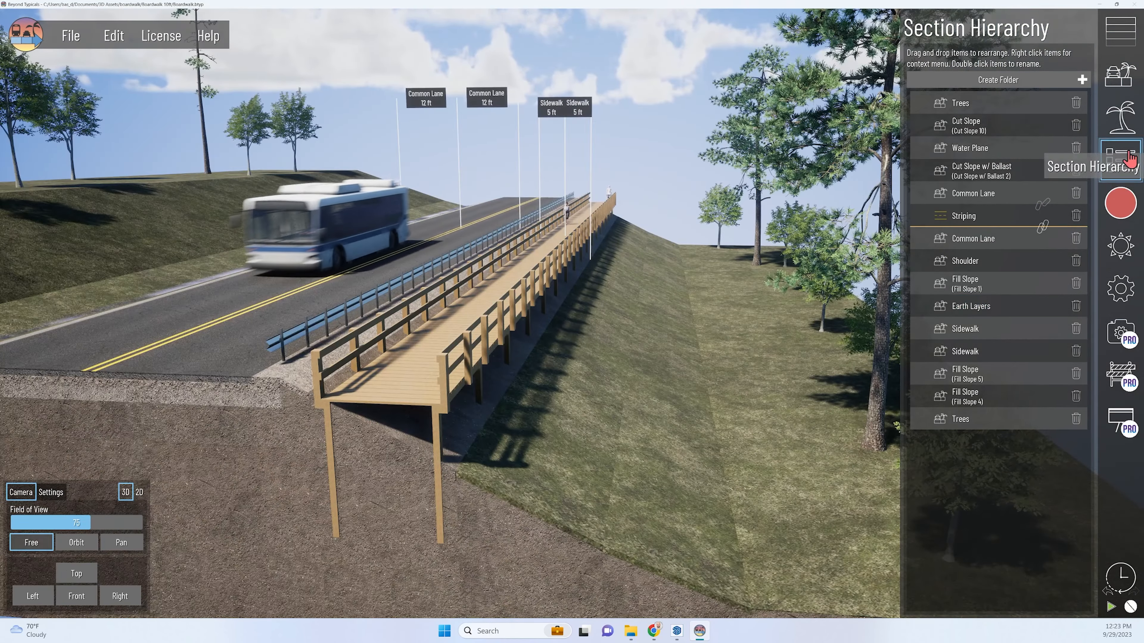
click(1121, 159)
Hide the automatic label and vertical leader line of the boardwalk's roadside sidewalk section.
right_drag(757, 358, 754, 357)
right_drag(404, 351, 489, 355)
scroll(496, 365, up, 3)
right_drag(518, 412, 525, 422)
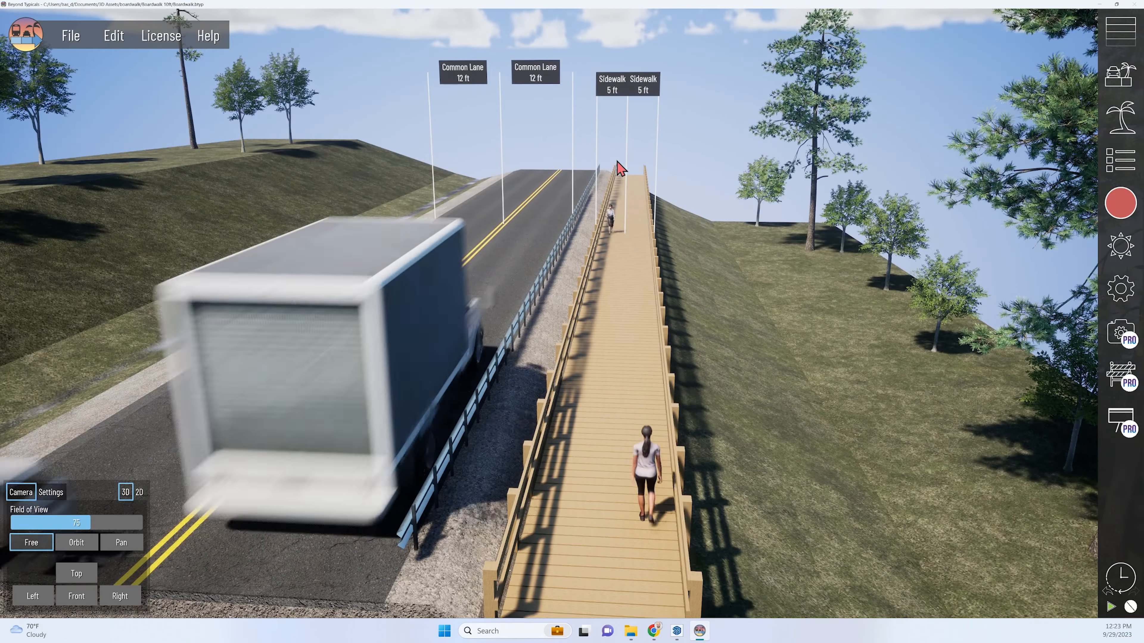
scroll(645, 372, up, 5)
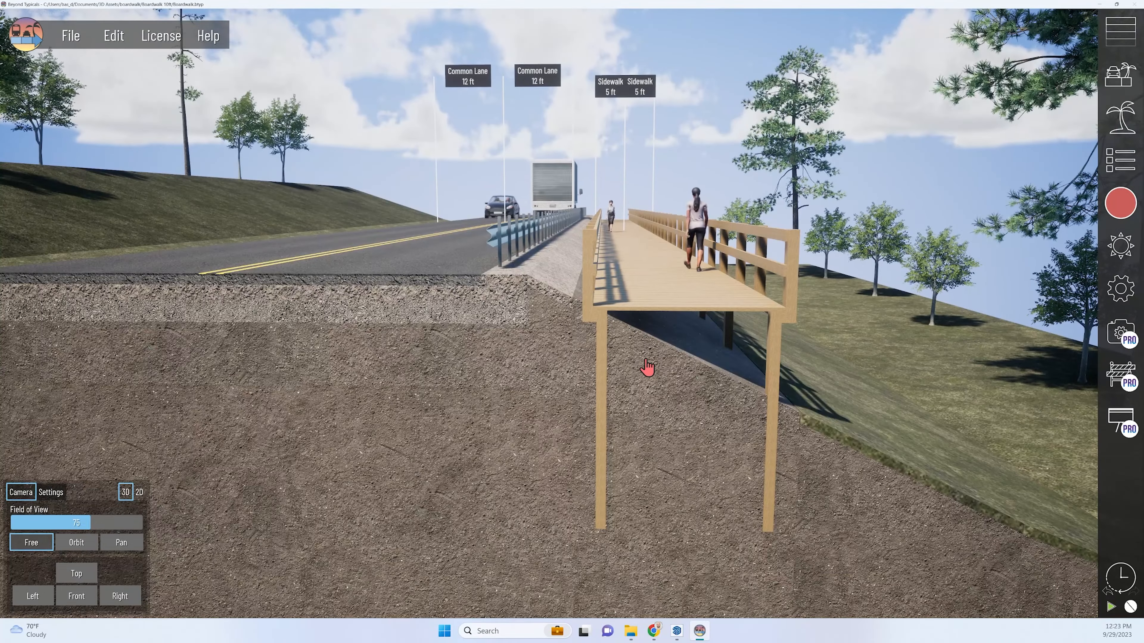
click(427, 276)
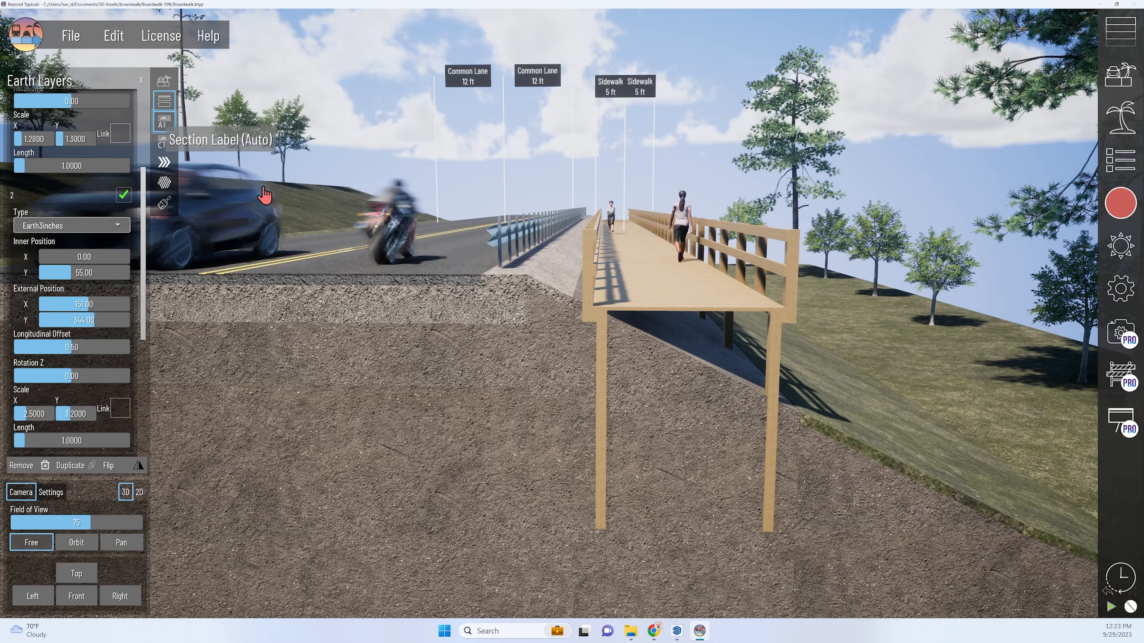
click(651, 354)
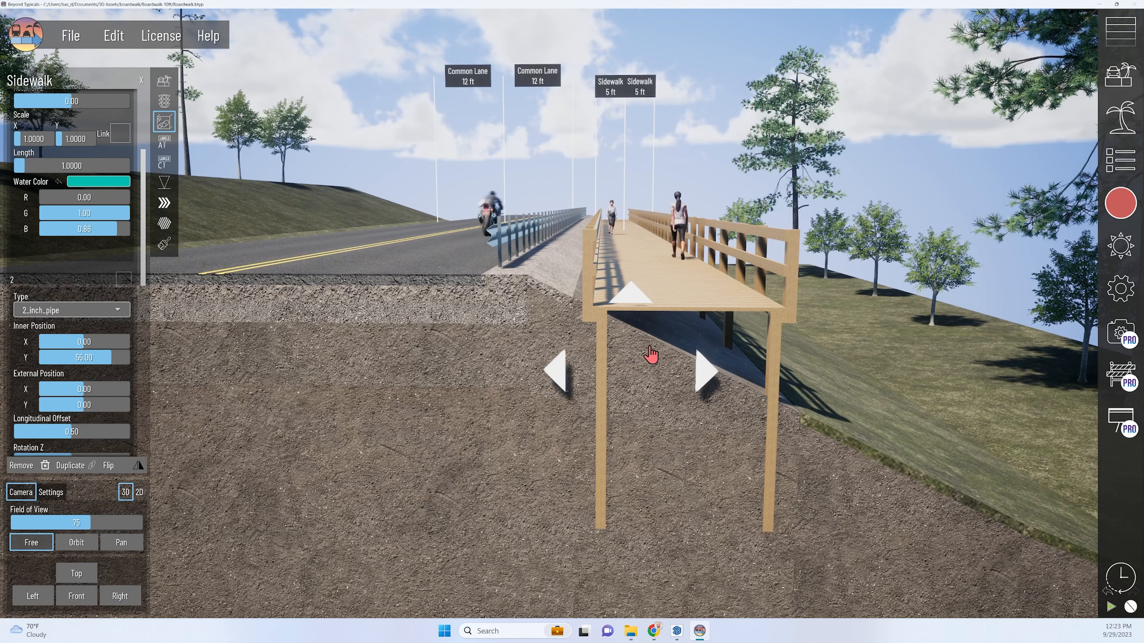
click(165, 143)
click(123, 101)
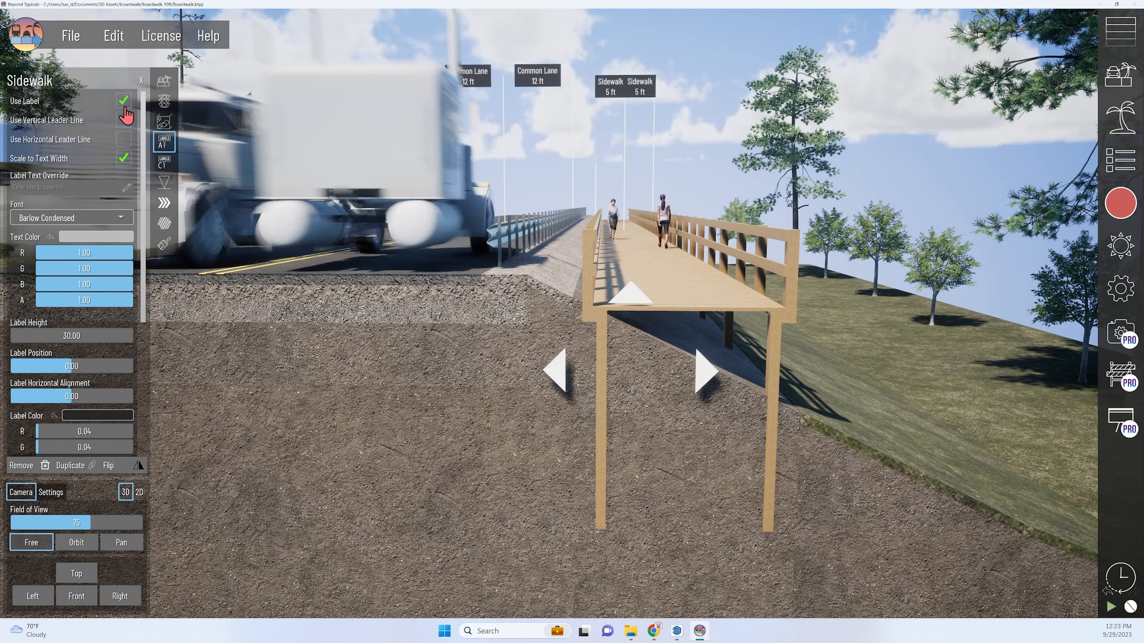
click(125, 107)
middle_drag(688, 383, 679, 382)
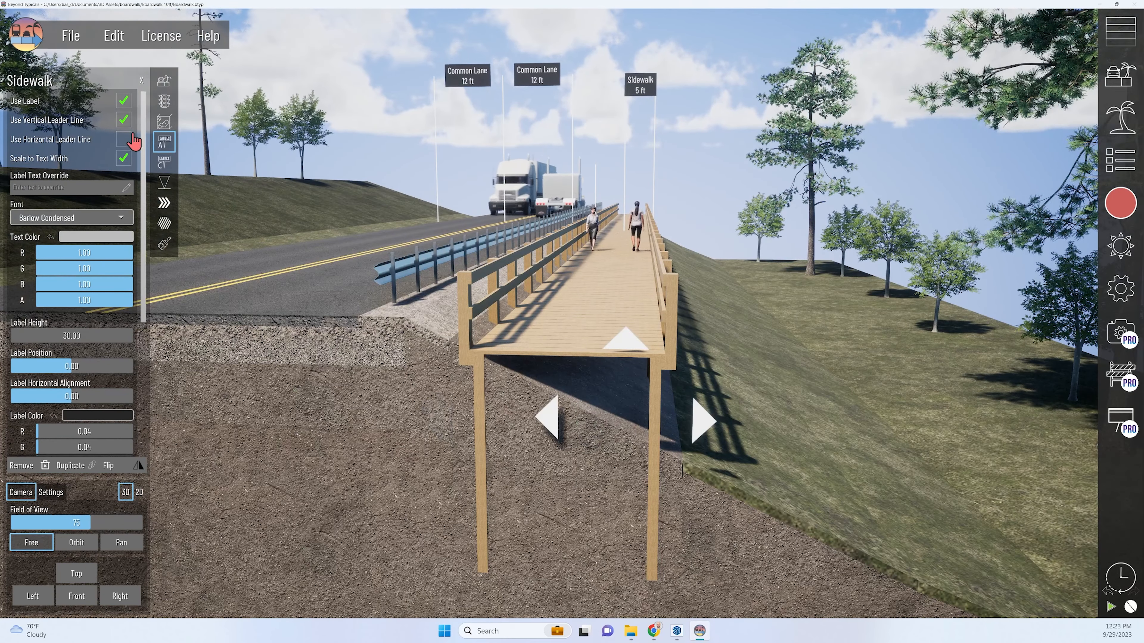
Turn off the vertical leader line of the boardwalk's outer sidewalk section and override its label text with Boardwalk.
click(128, 107)
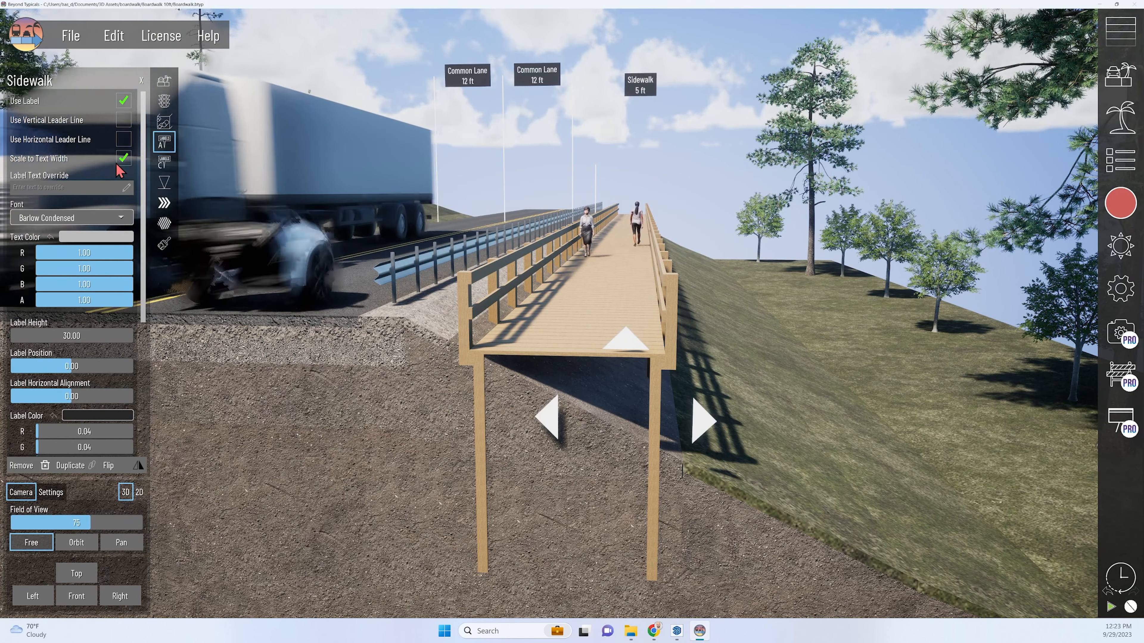
middle_drag(679, 247, 654, 280)
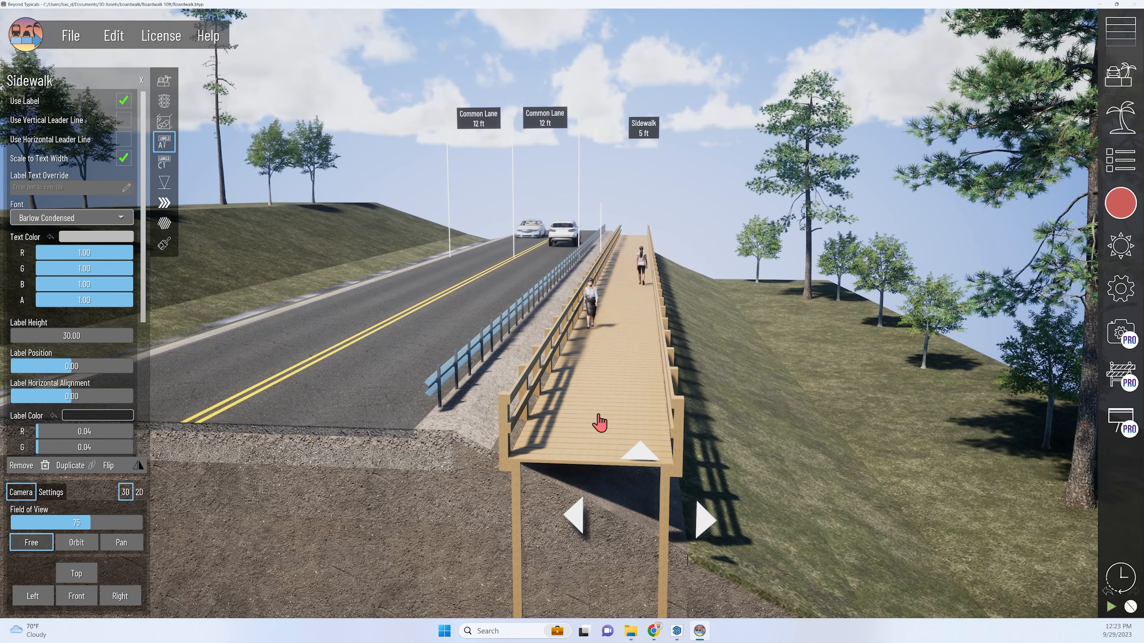
click(54, 188)
text(Boardwalk)
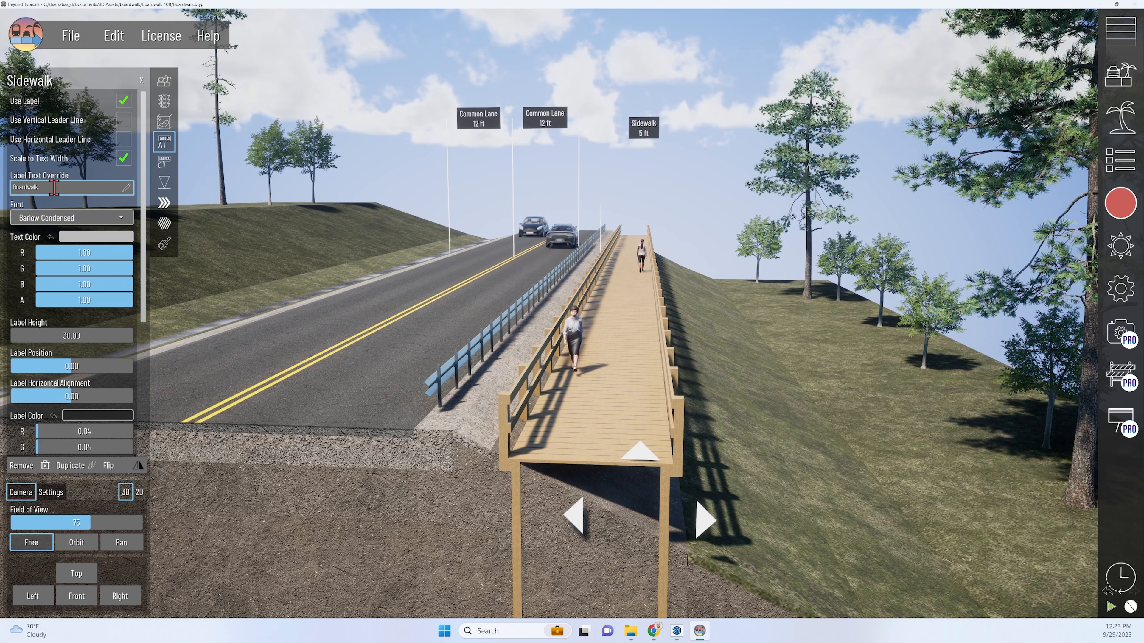
Override the Boardwalk label's dimension with 10.
scroll(89, 264, down, 5)
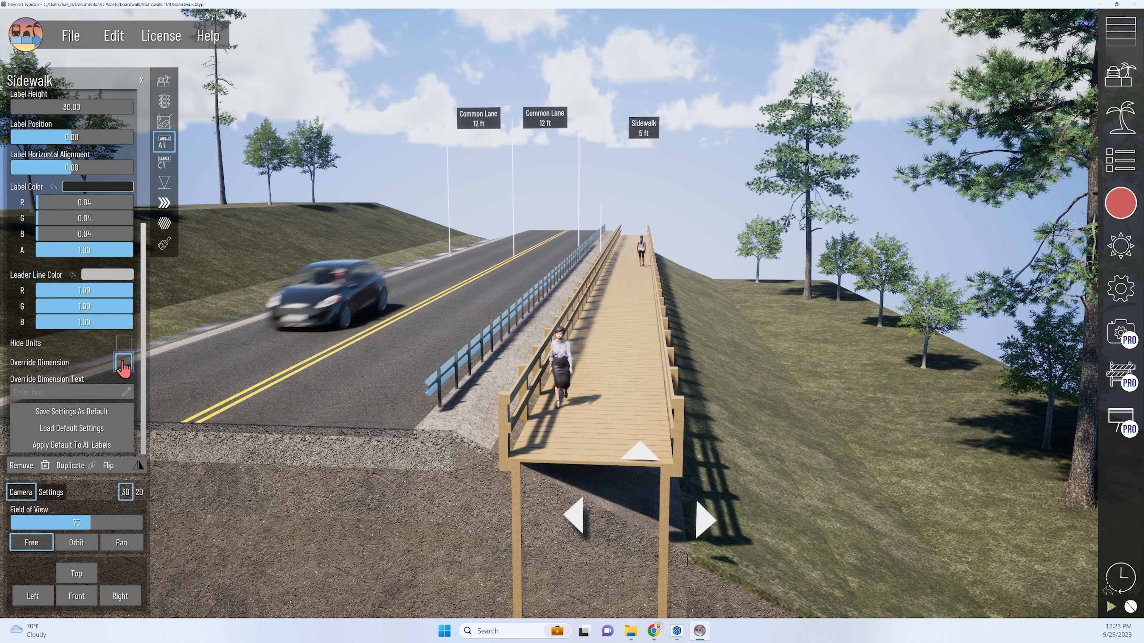
click(124, 363)
click(78, 391)
text(1)
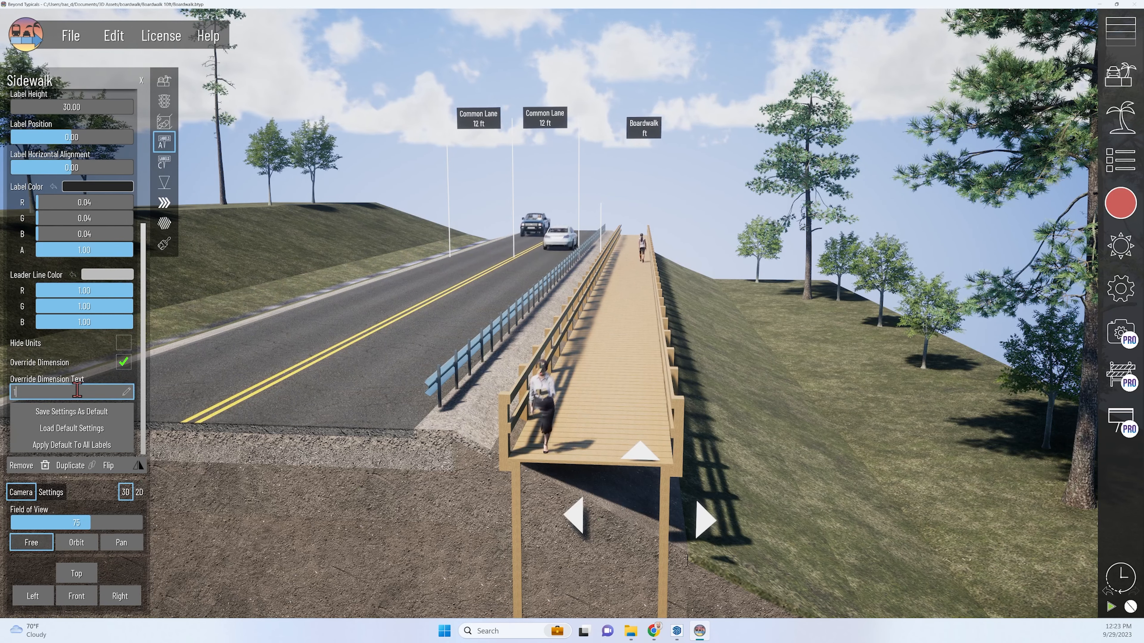
text(0)
Center the Boardwalk label over the deck with horizontal alignment -1 and set its label height to 32.
scroll(76, 248, up, 4)
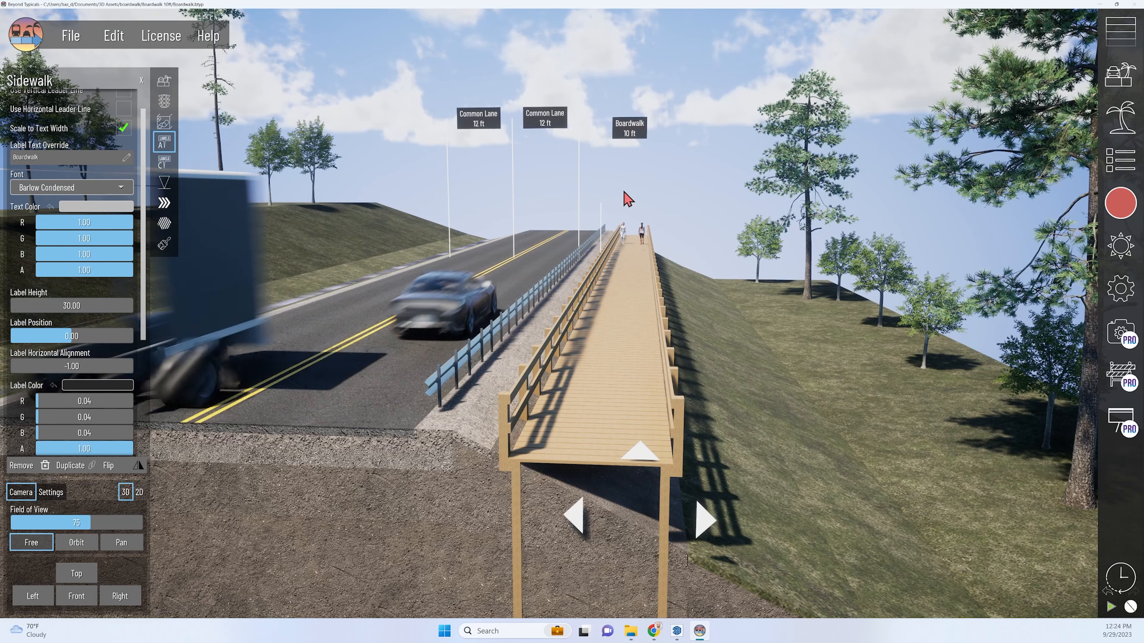
middle_drag(621, 192, 622, 191)
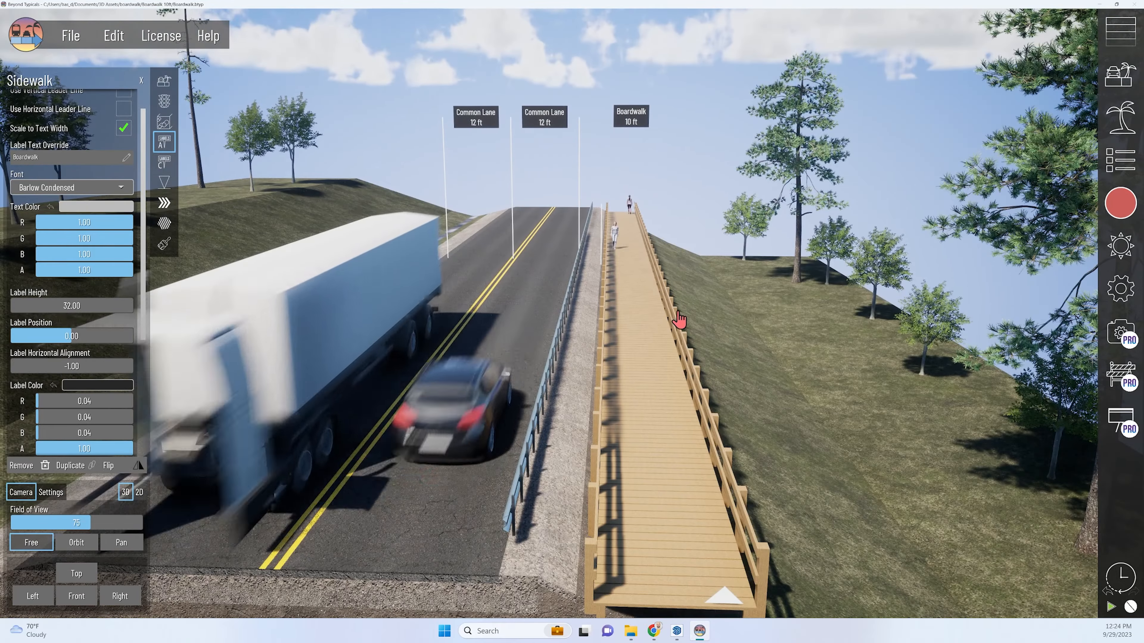
Turn on the Earth Layers section's vertical leader line and set its label height to 45.11, leaving its label off.
click(596, 290)
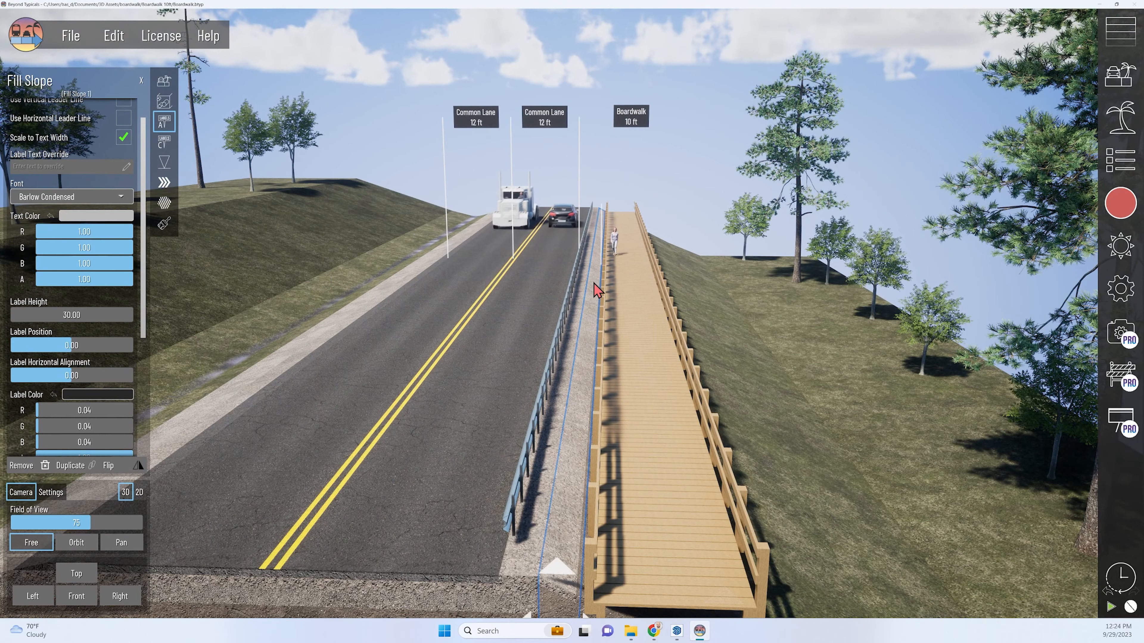
click(132, 104)
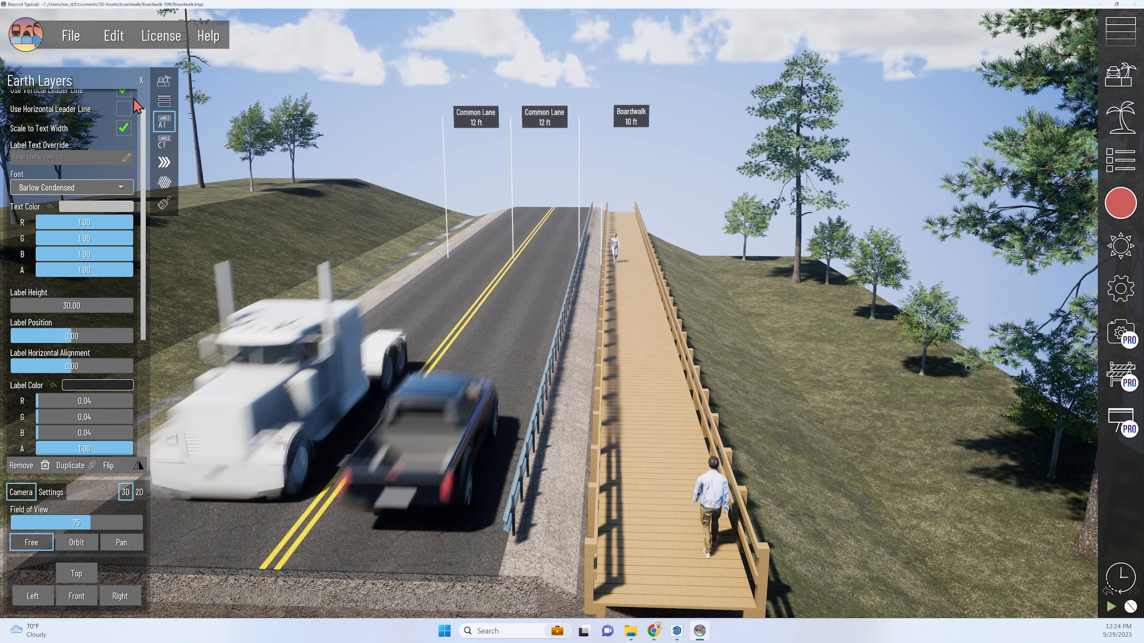
scroll(94, 124, up, 2)
scroll(635, 276, up, 4)
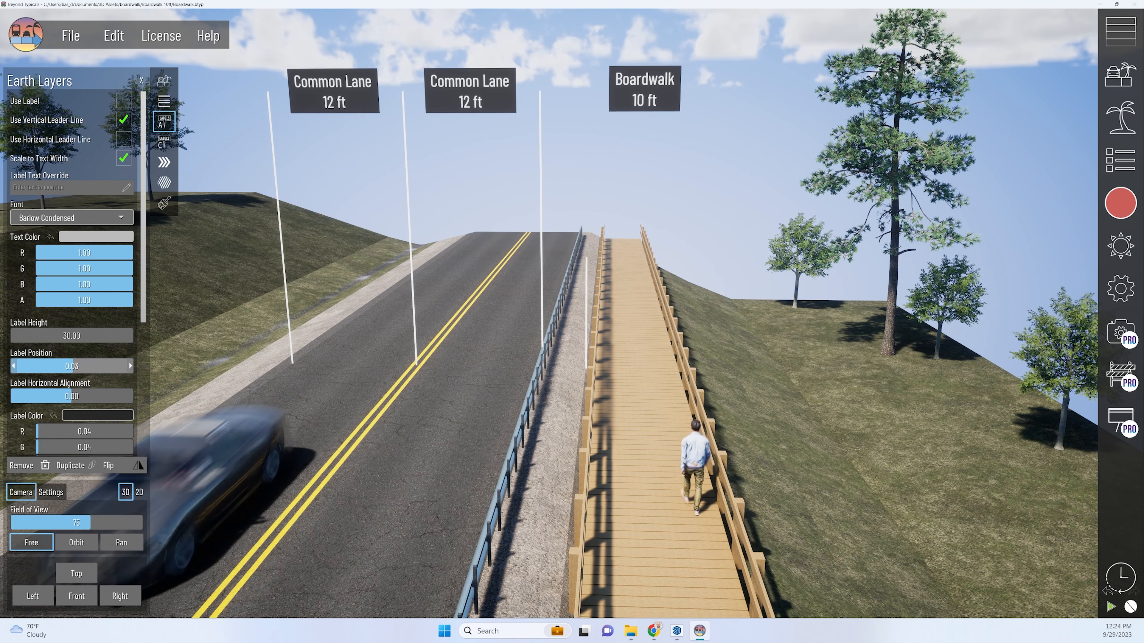
drag(65, 337, 95, 336)
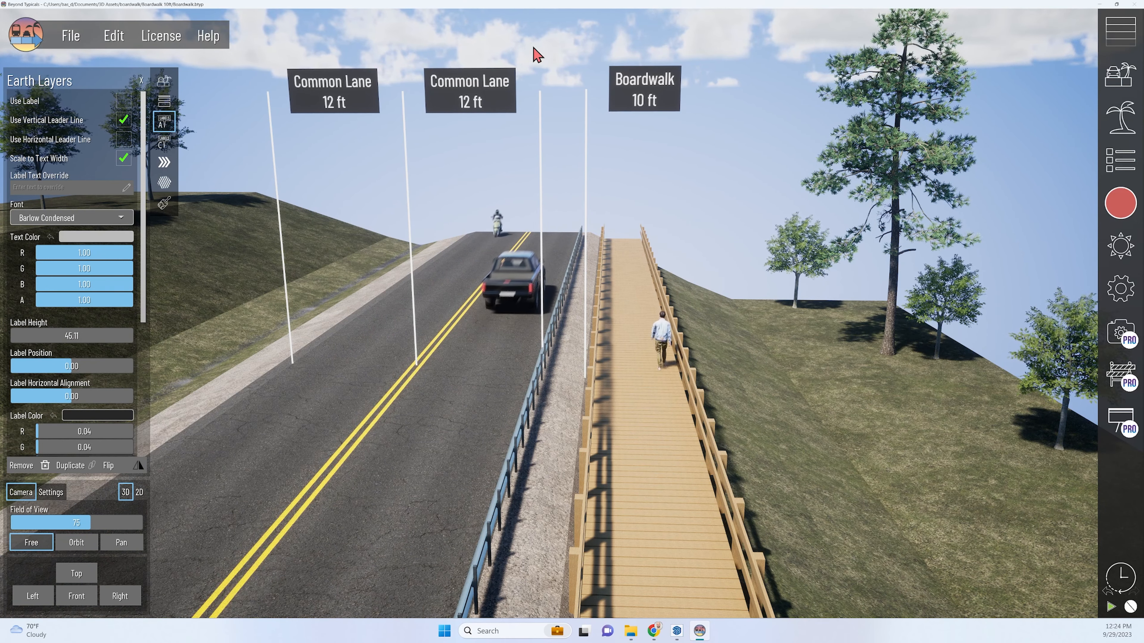
Add an Invisible Section between the boardwalk's outer edge and the fill slope.
scroll(571, 219, down, 4)
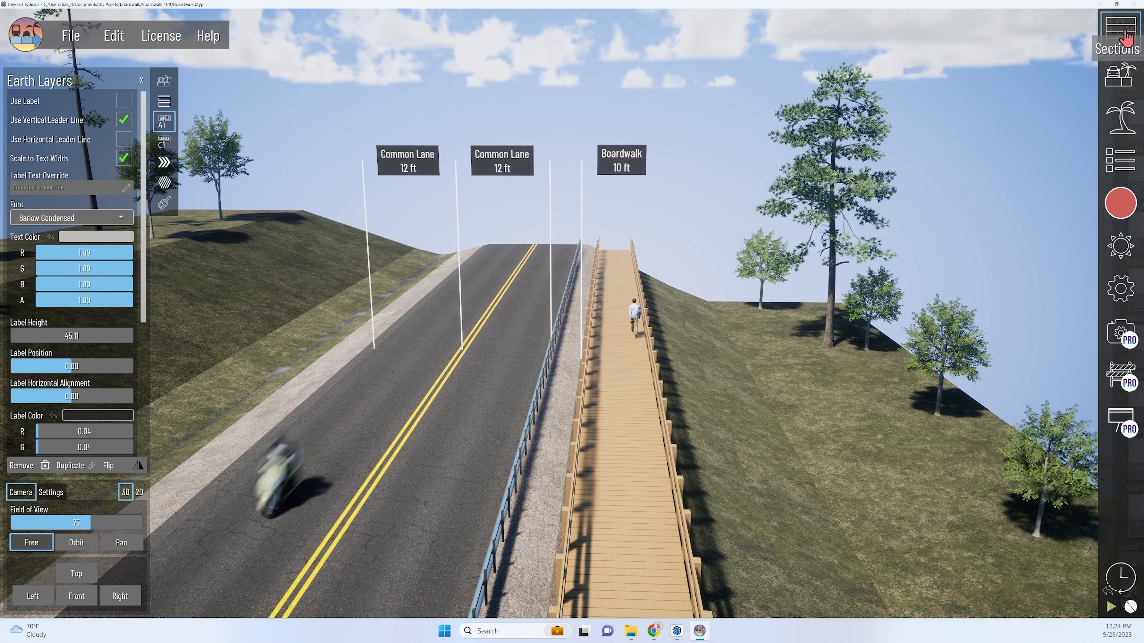
click(1116, 31)
scroll(962, 334, down, 1)
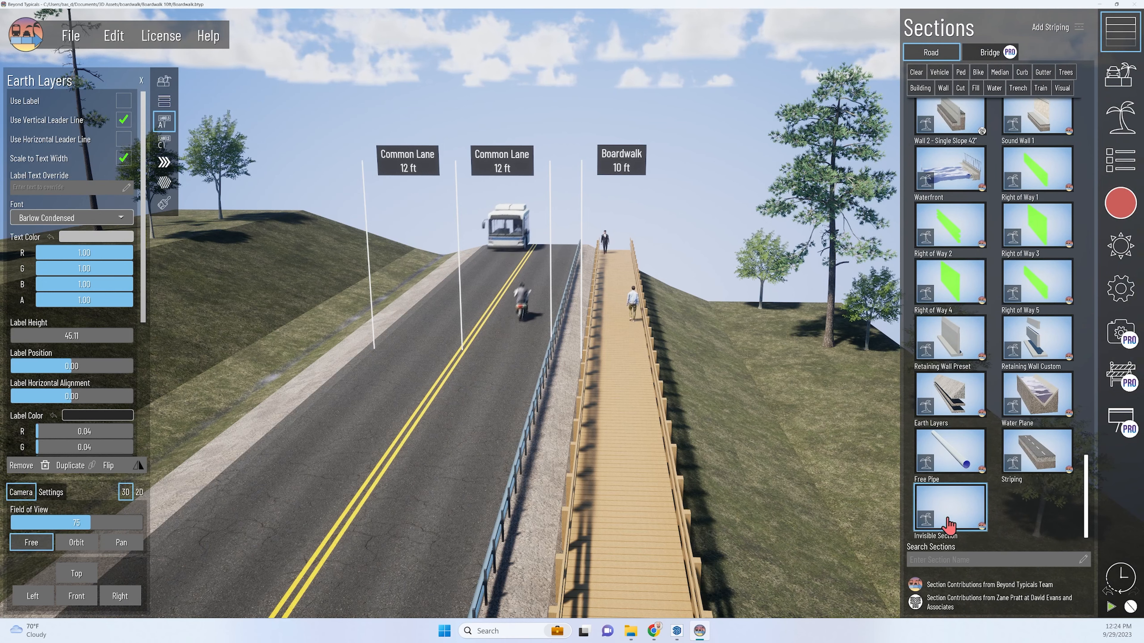
drag(949, 522, 660, 537)
middle_drag(661, 537, 584, 440)
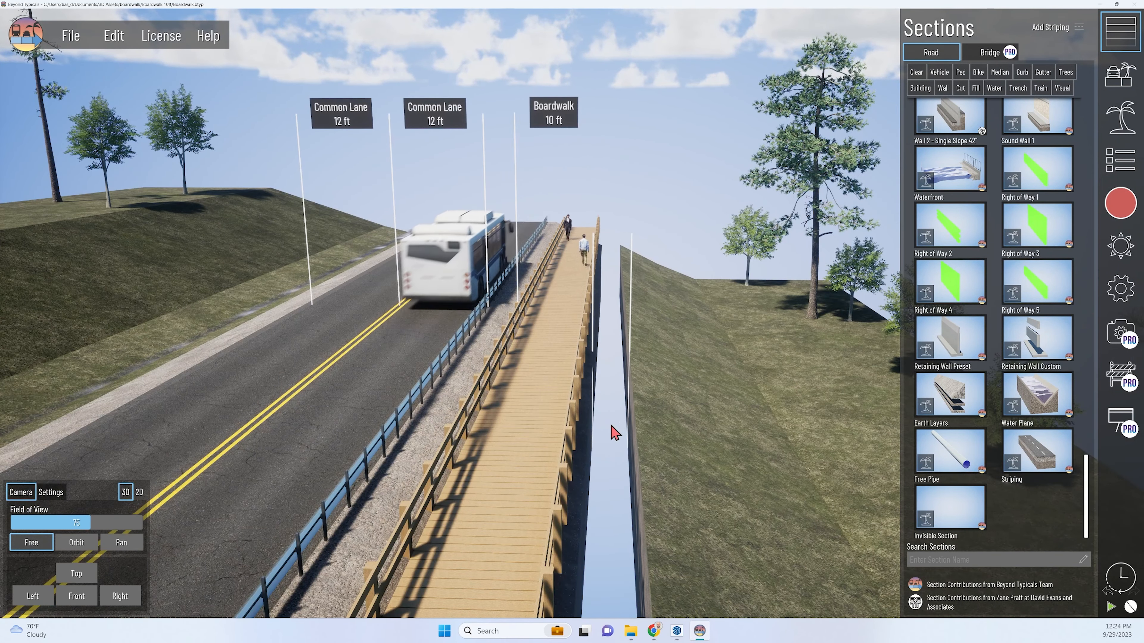
Set the Invisible Section's width to 0 and open its automatic label settings.
click(612, 372)
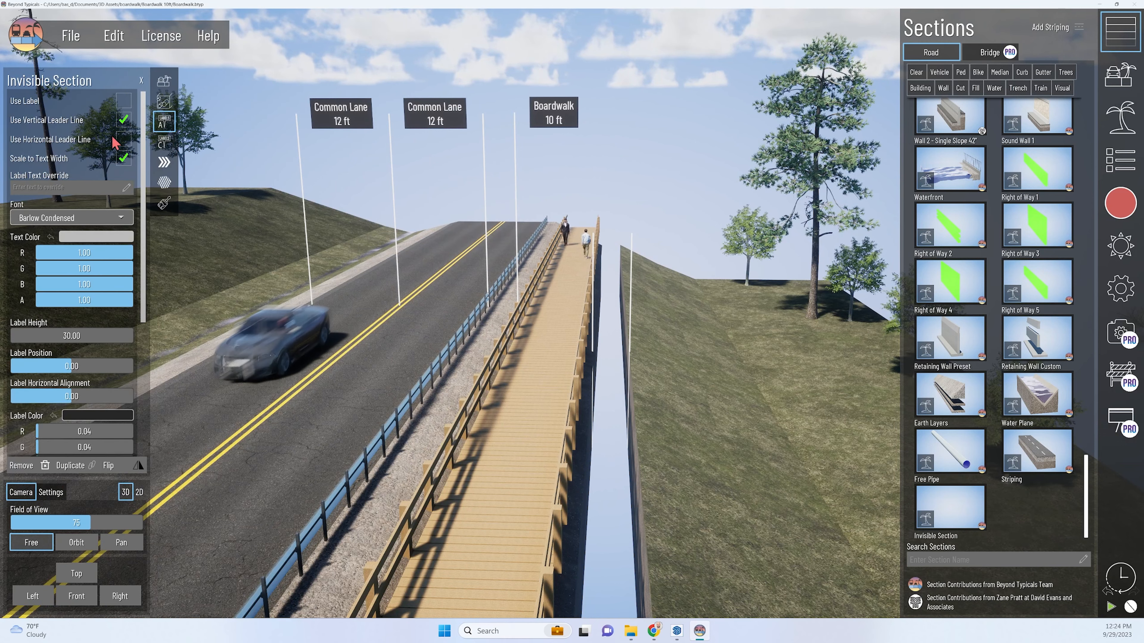
click(164, 82)
click(89, 137)
text(0)
key(Return)
click(164, 124)
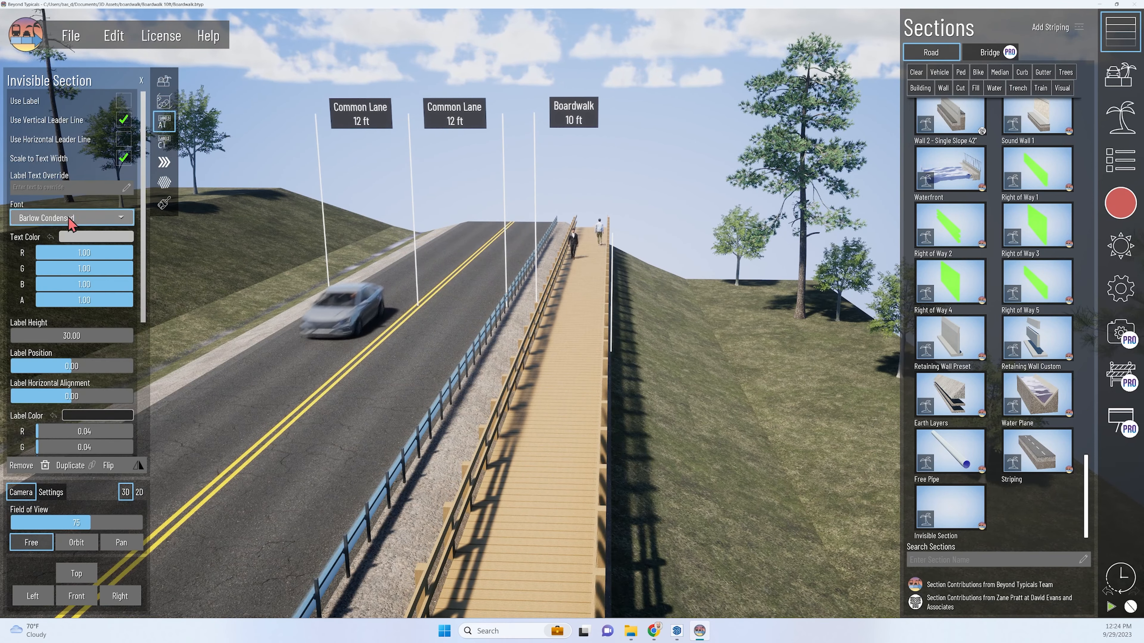
Set the Invisible Section's label height to 45.11 ft so its vertical leader line along the boardwalk's outer edge matches the others.
drag(72, 336, 92, 336)
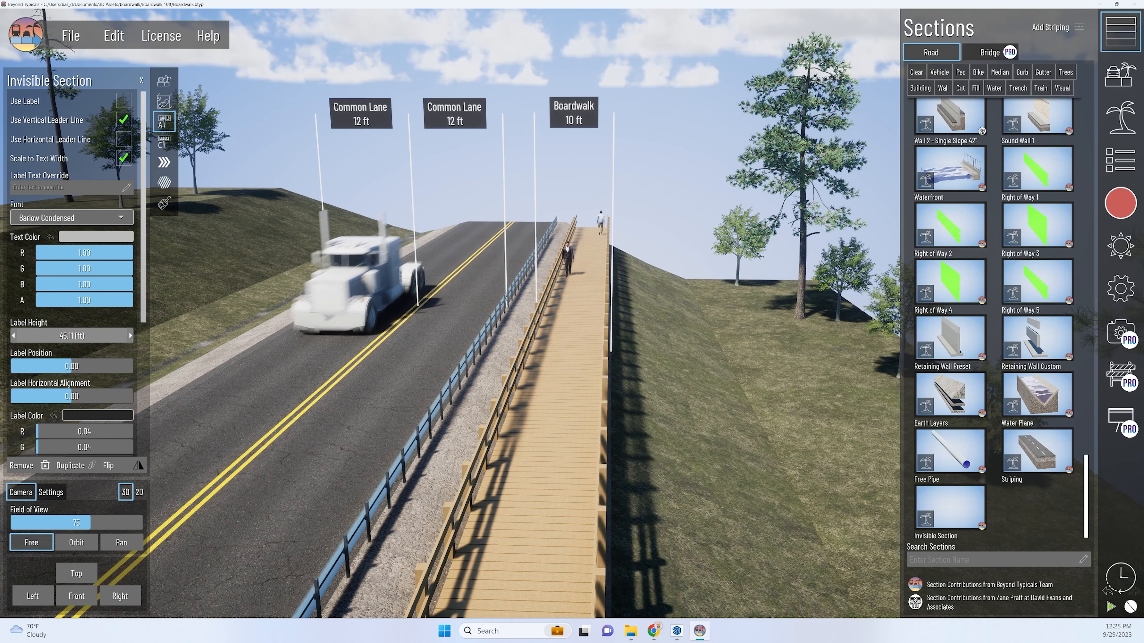
scroll(651, 166, down, 2)
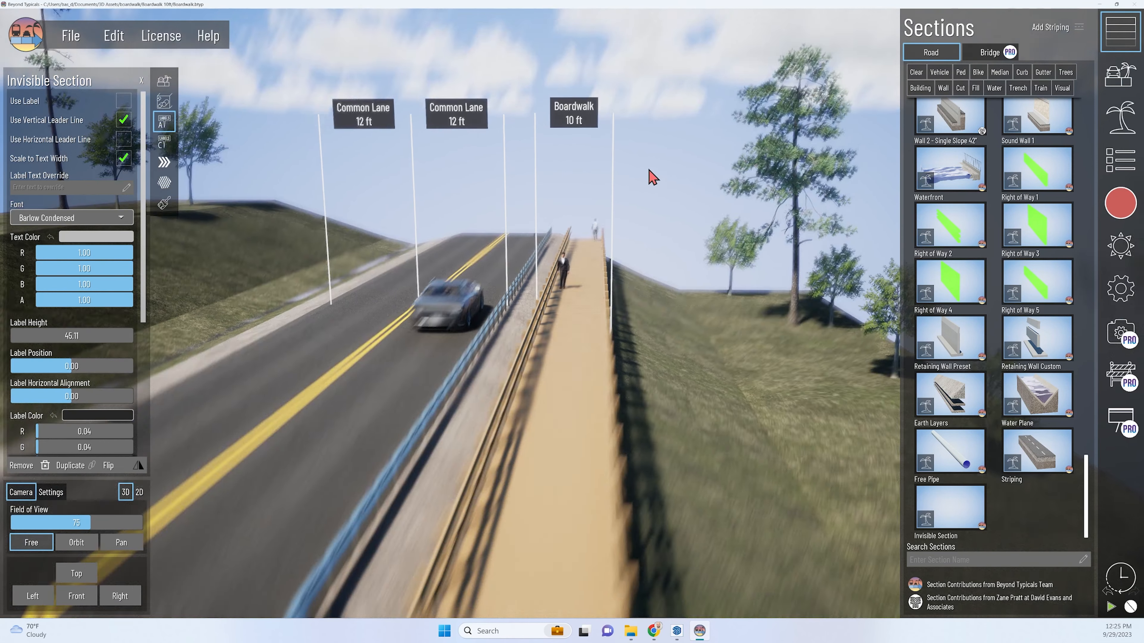
middle_drag(651, 166, 514, 126)
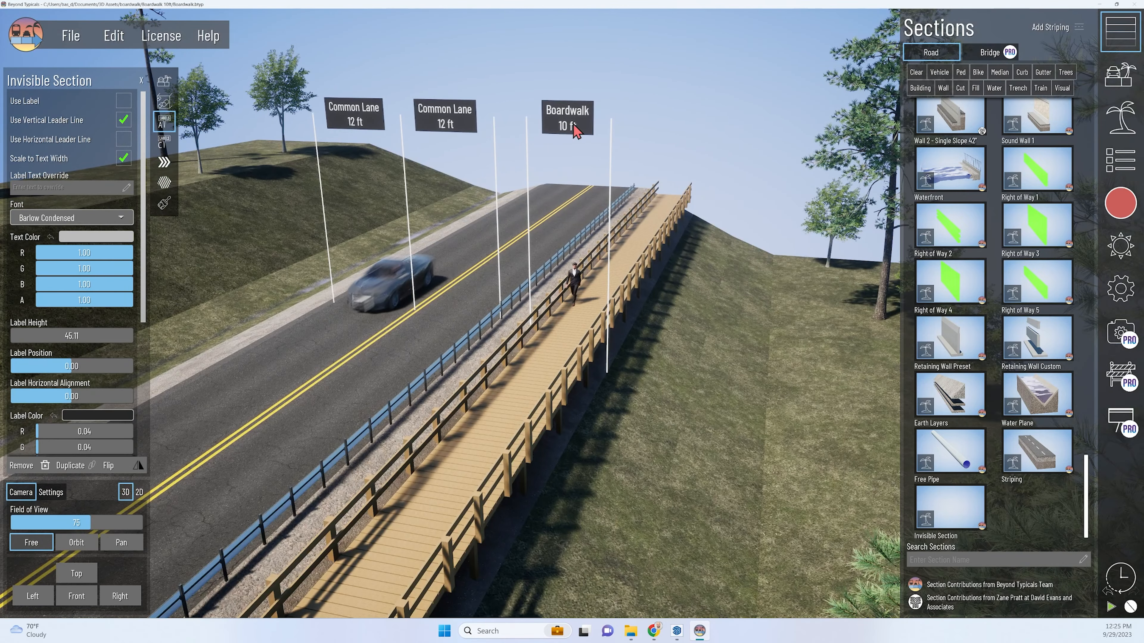
middle_drag(596, 320, 535, 81)
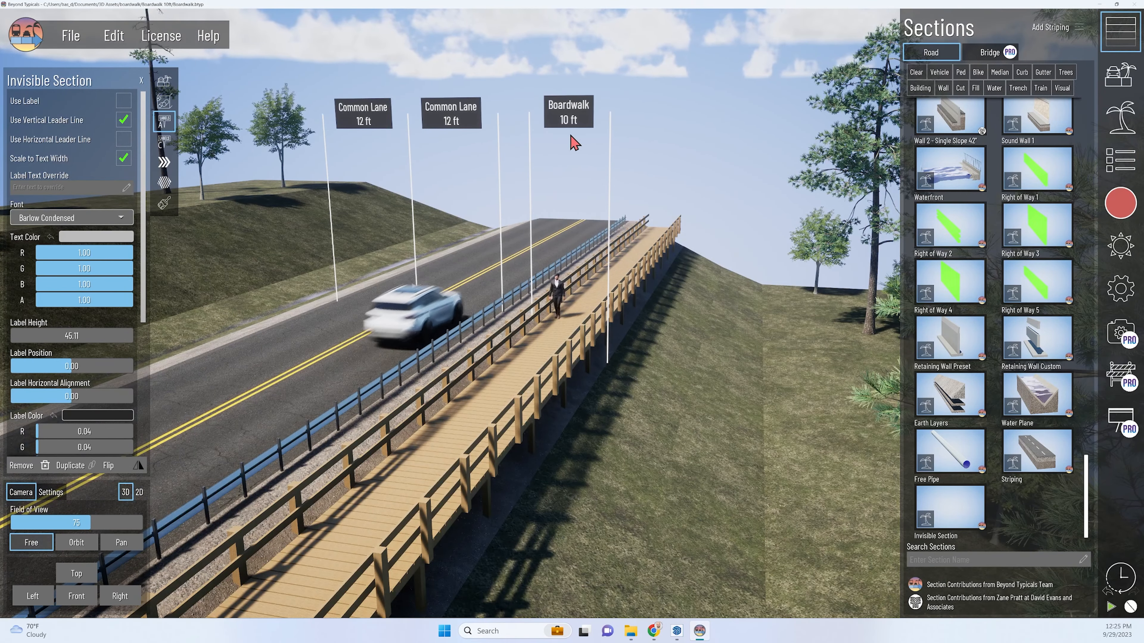
middle_drag(455, 155, 618, 220)
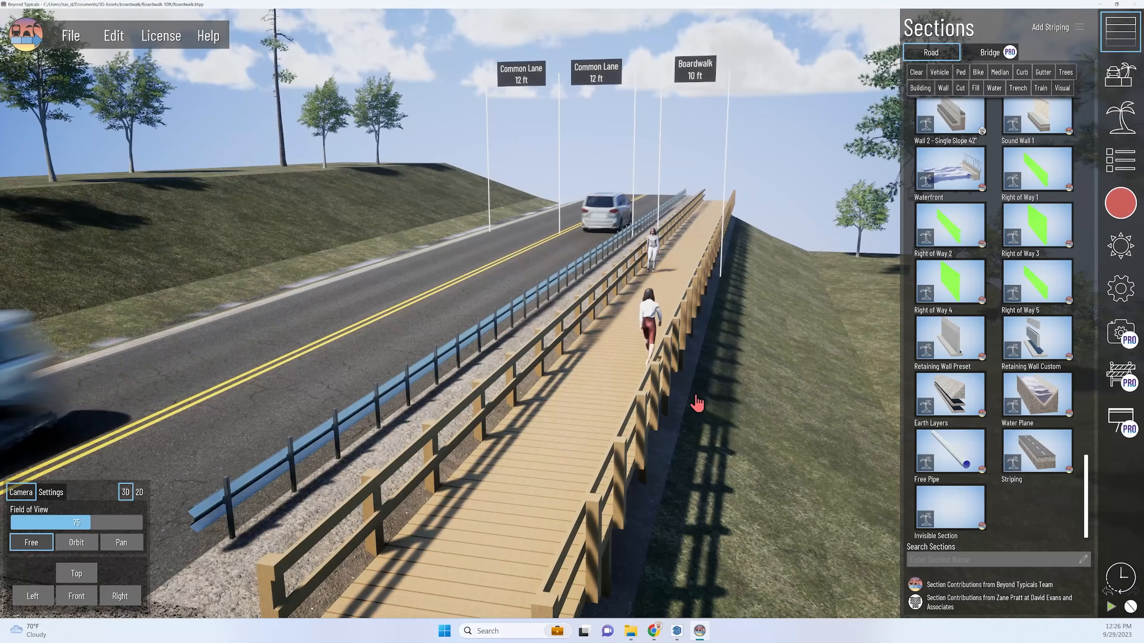
middle_drag(696, 396, 694, 372)
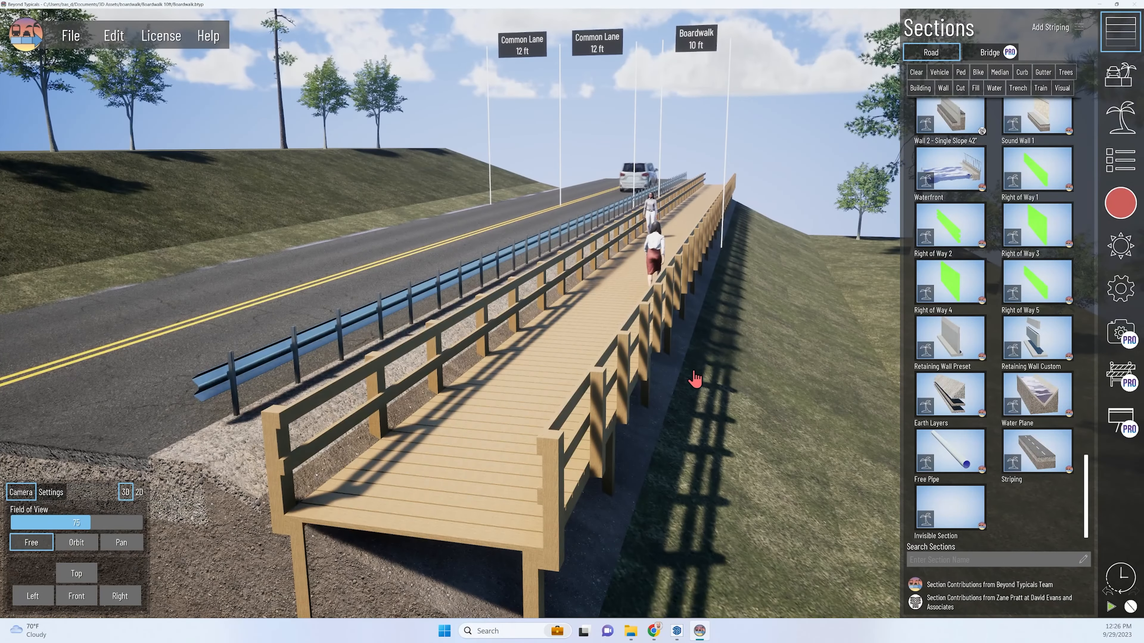